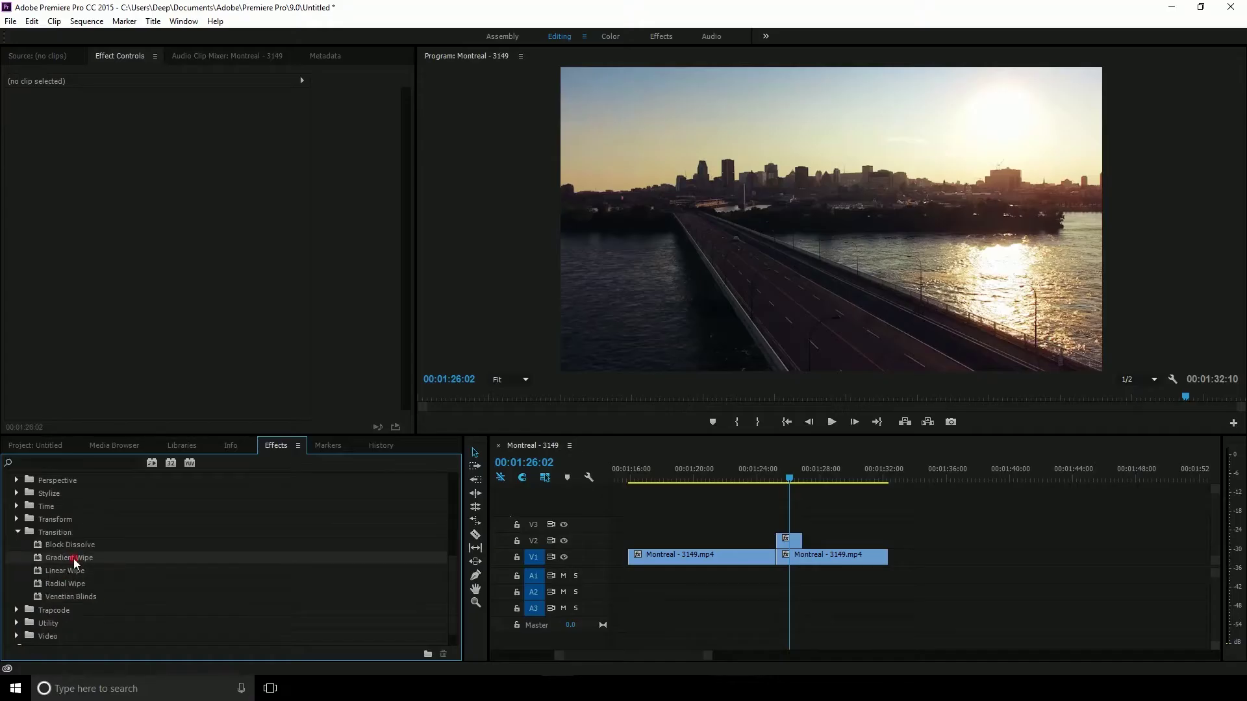
Apply Gradient Wipe to the short V2 clip above the edit, with Video 2 as gradient layer.
{"action": "left_click_drag", "start_coordinate": [73, 558], "coordinate": [789, 540]}
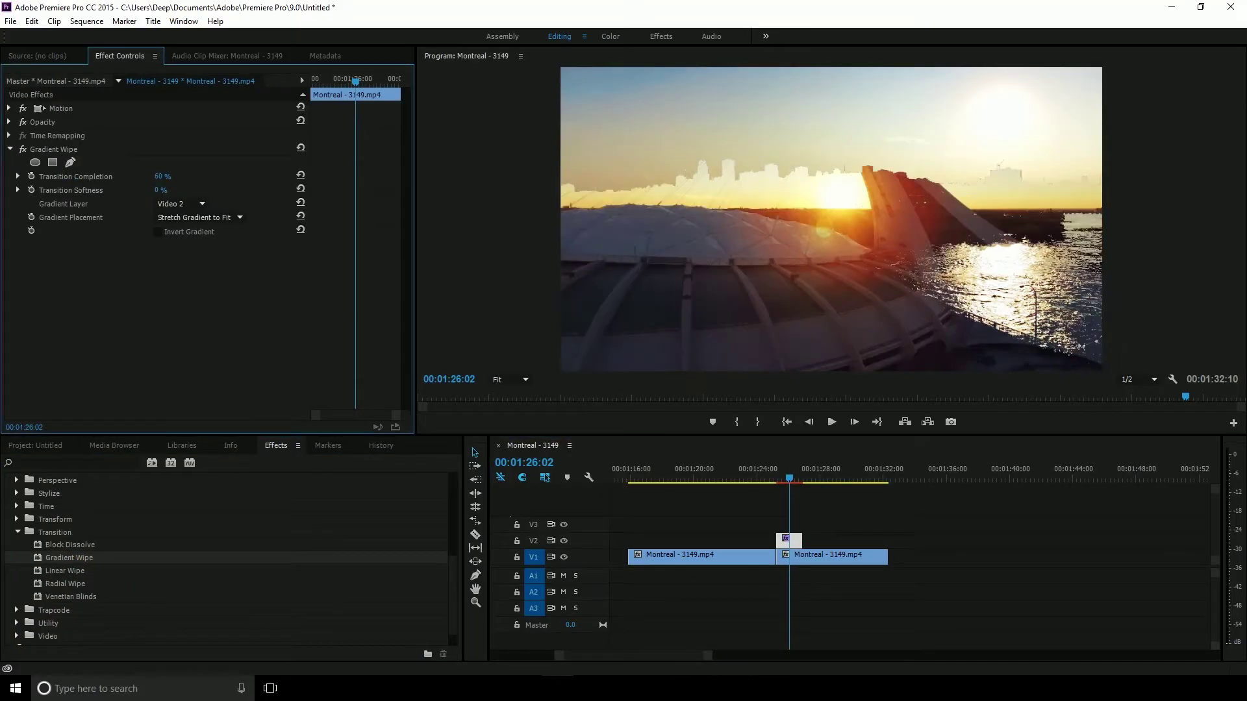
Preview the Gradient Wipe, then place Additive Dissolve on the V1 edit point.
{"action": "mouse_move", "coordinate": [766, 480]}
{"action": "left_mouse_down"}
{"action": "mouse_move", "coordinate": [811, 485]}
{"action": "mouse_move", "coordinate": [771, 482]}
{"action": "left_mouse_up"}
{"action": "key", "text": "space"}
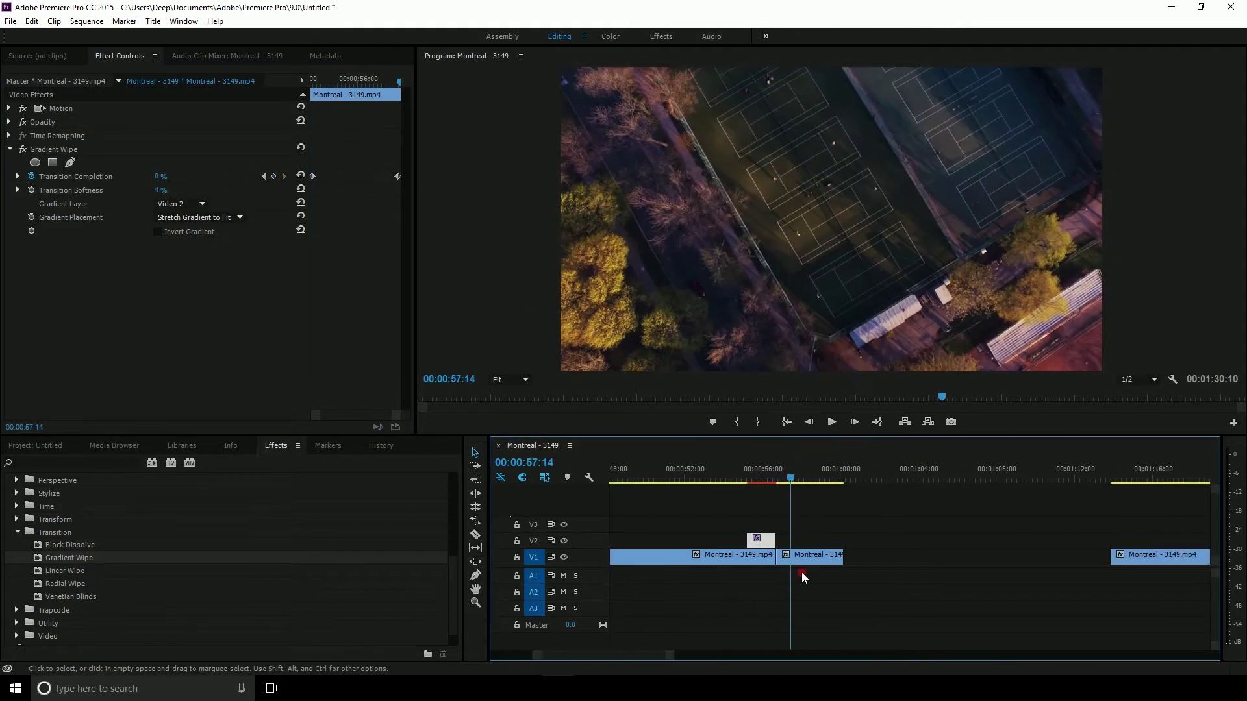
{"action": "left_click", "coordinate": [14, 558]}
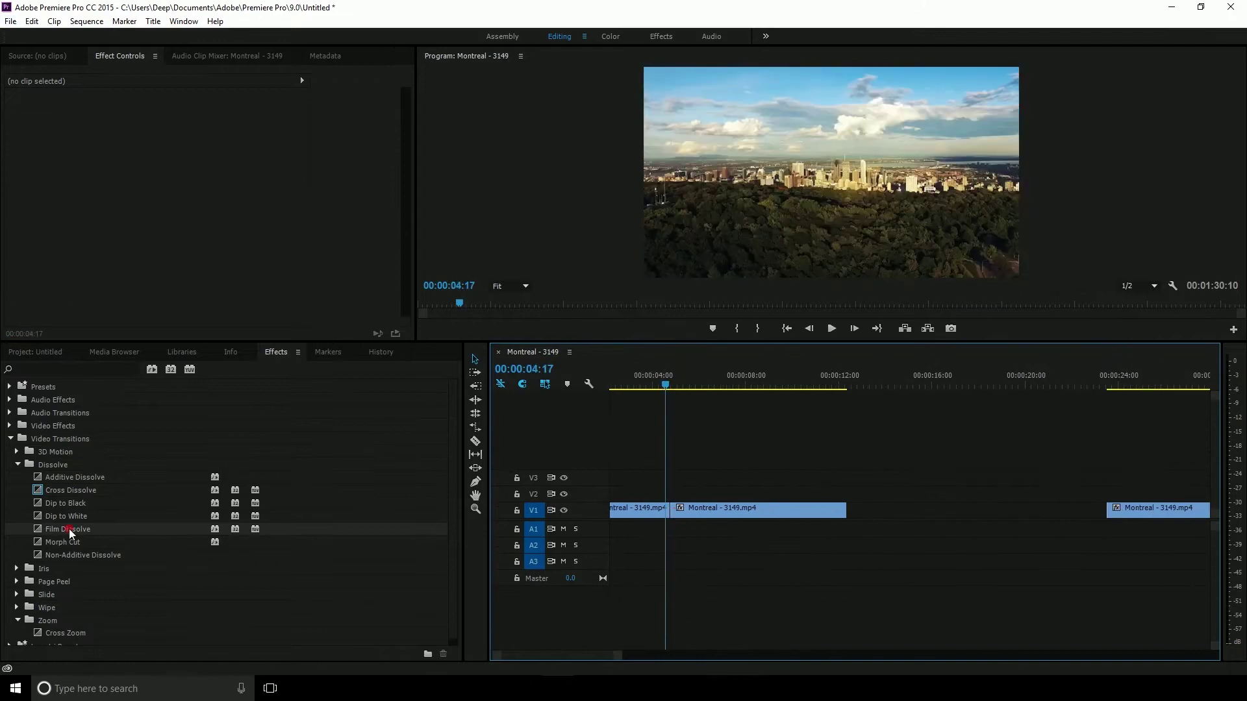
{"action": "left_click_drag", "start_coordinate": [68, 529], "coordinate": [682, 526]}
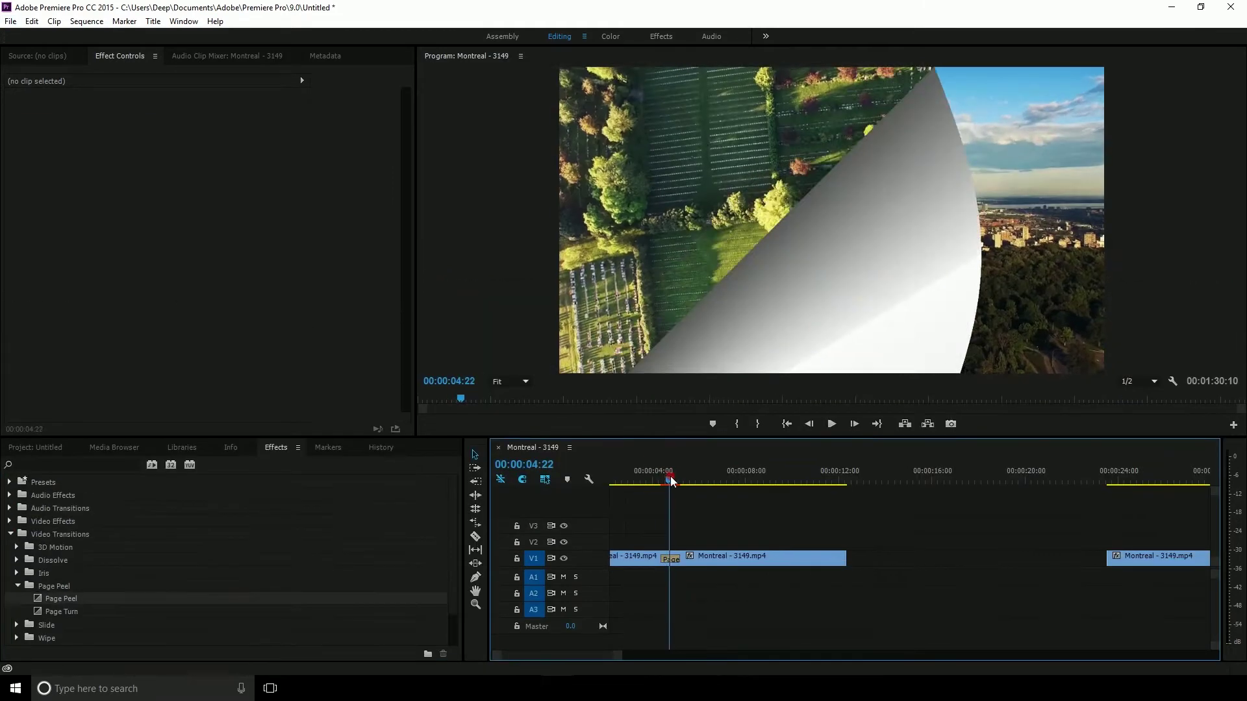
Try Page Peel, Checker Wipe and a reversed Iris Diamond on the V1 edit, scrubbing to preview.
{"action": "left_click", "coordinate": [670, 560]}
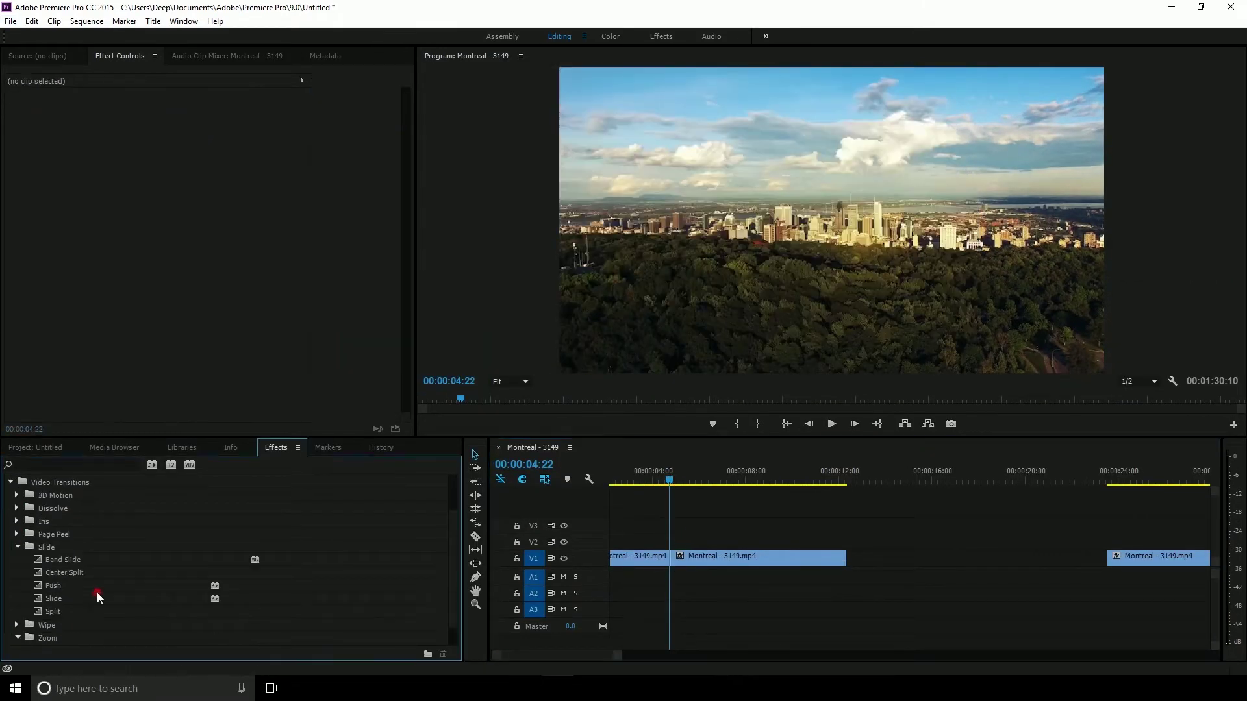
{"action": "left_click", "coordinate": [17, 625]}
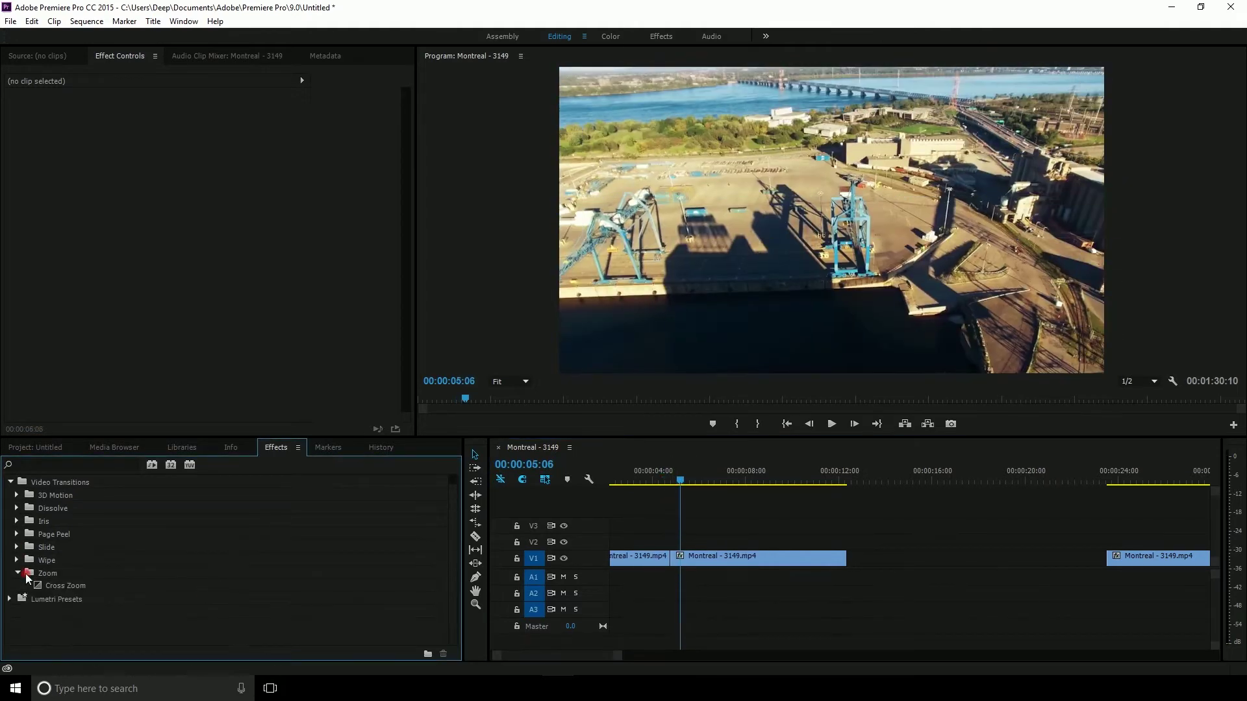
{"action": "left_click_drag", "start_coordinate": [68, 549], "coordinate": [664, 488]}
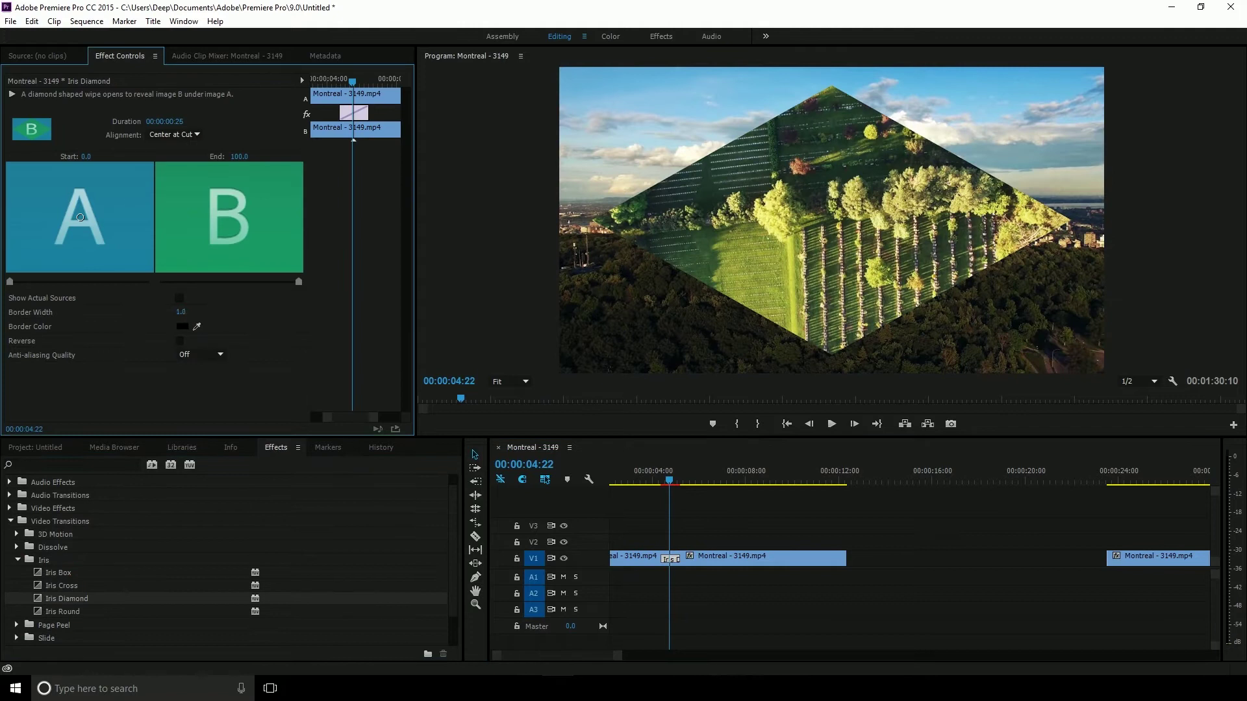
{"action": "left_click", "coordinate": [179, 341]}
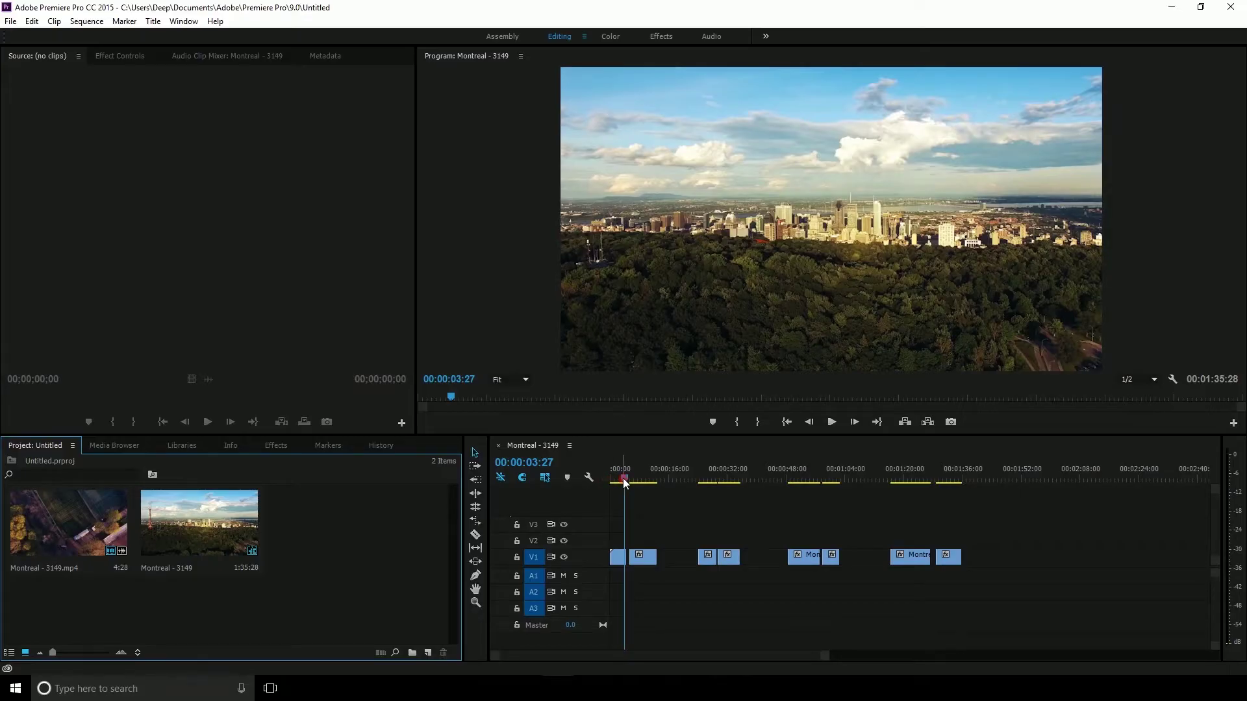
{"action": "mouse_move", "coordinate": [623, 478]}
{"action": "left_mouse_down"}
{"action": "mouse_move", "coordinate": [811, 493]}
{"action": "mouse_move", "coordinate": [625, 512]}
{"action": "left_mouse_up"}
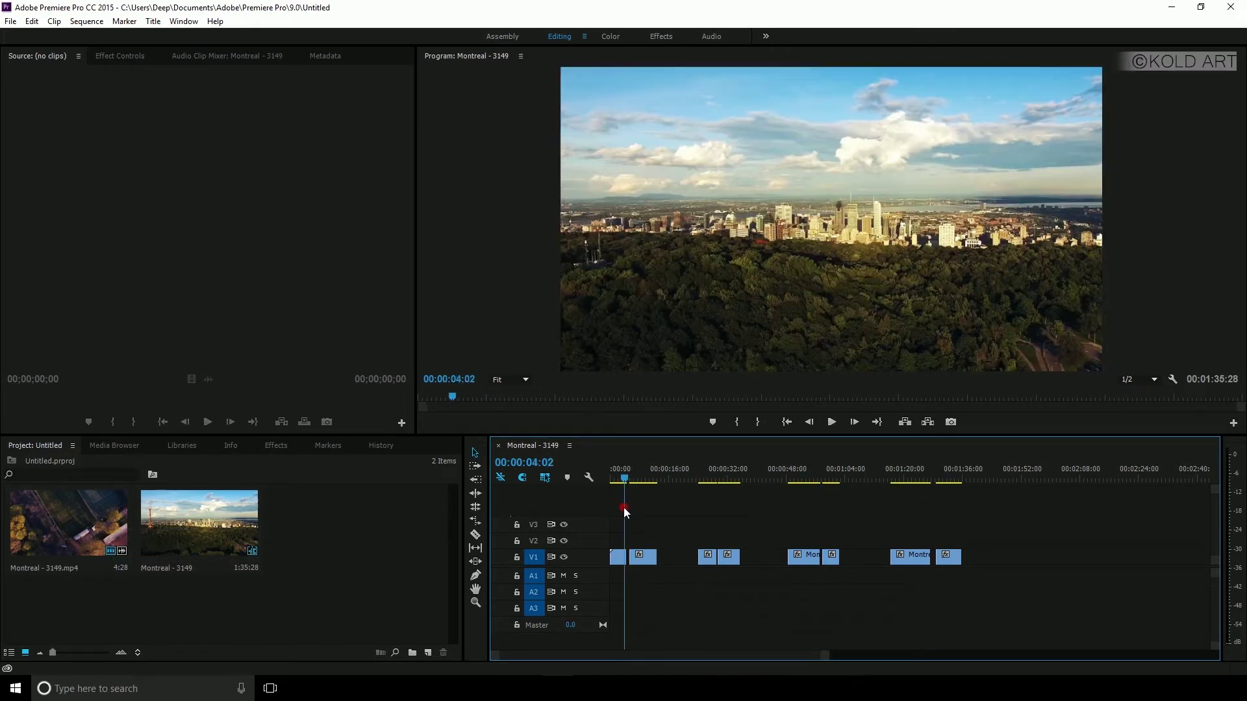
Zoom in and ripple-delete the empty gap between the first two V1 clips.
{"action": "key", "text": "="}
{"action": "key", "text": "="}
{"action": "key", "text": "="}
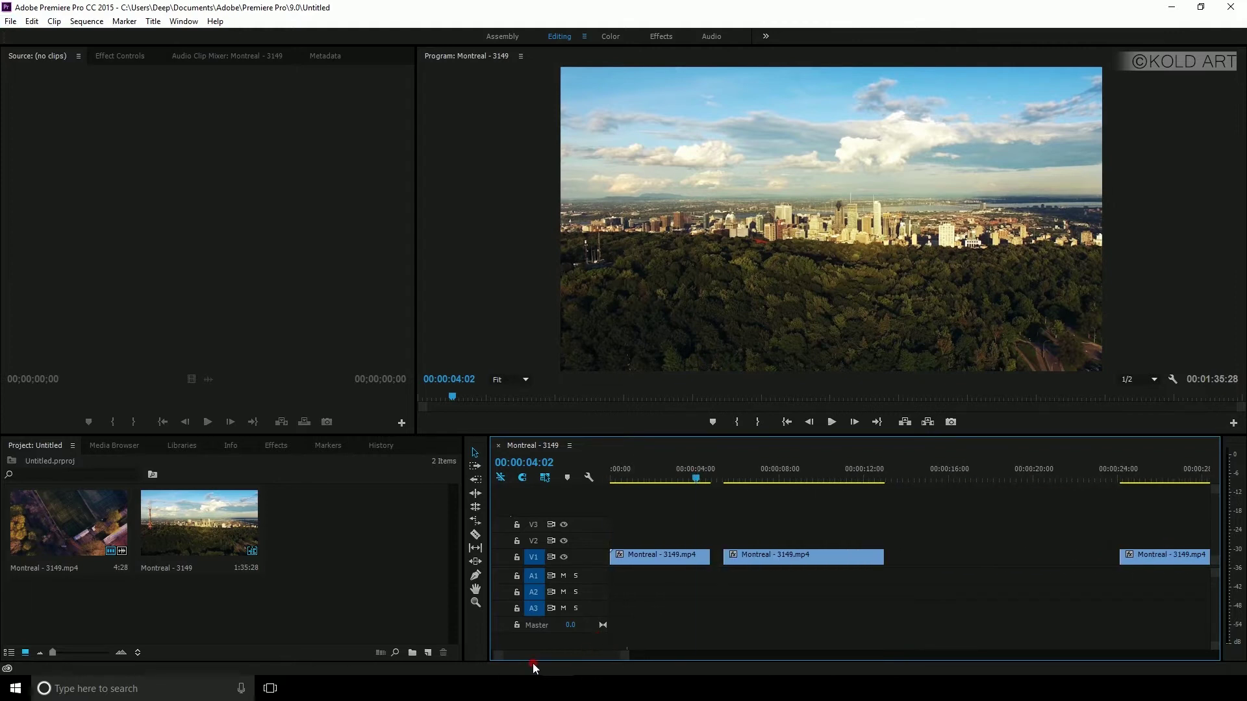
{"action": "left_click_drag", "start_coordinate": [710, 481], "coordinate": [695, 480]}
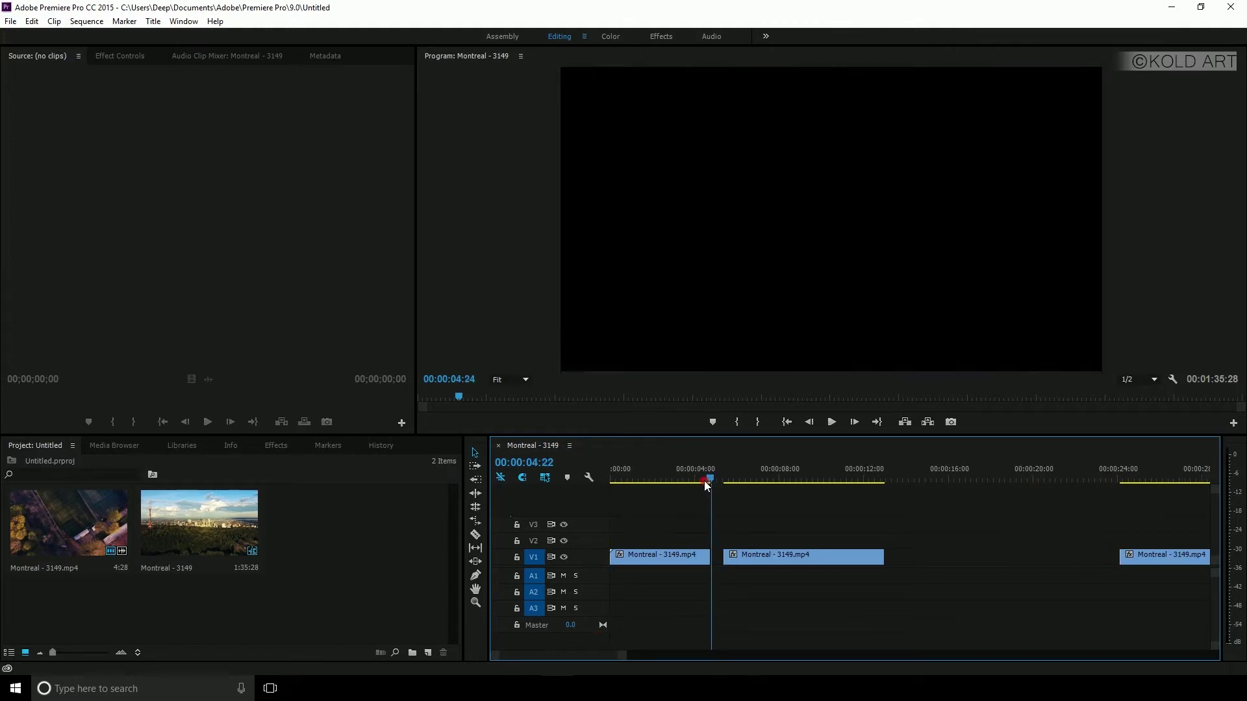
{"action": "right_click", "coordinate": [718, 557]}
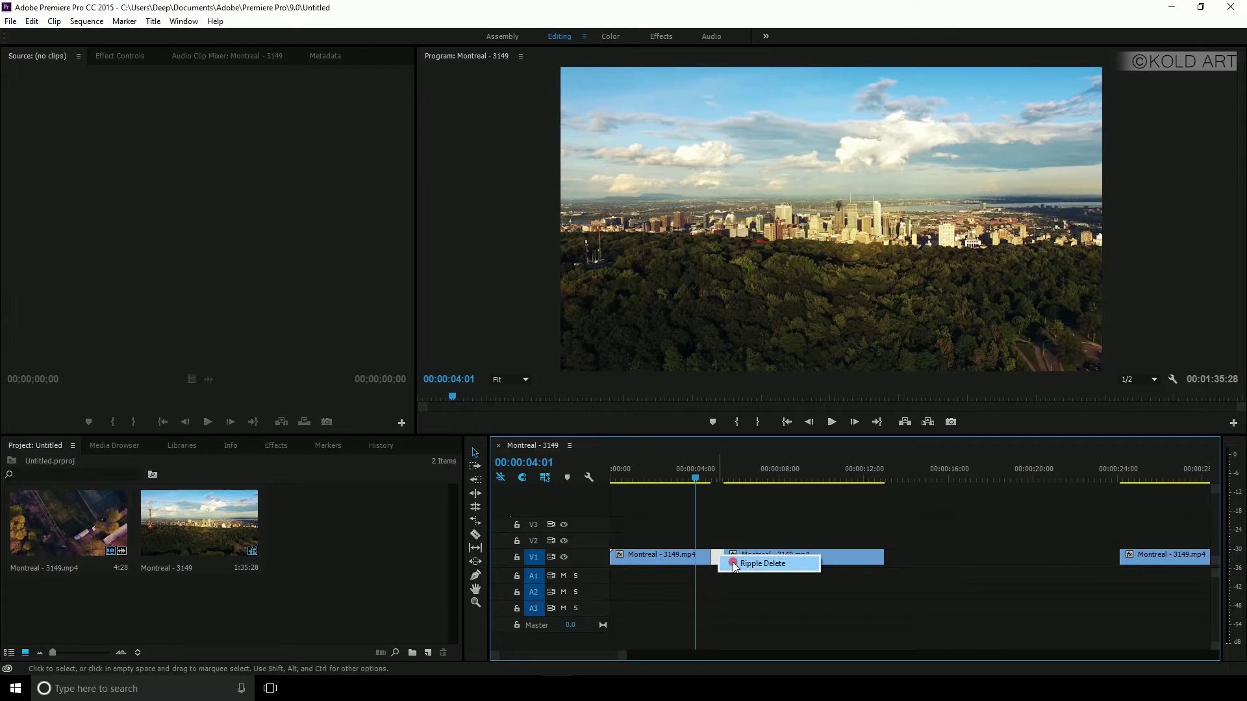
{"action": "left_click", "coordinate": [761, 564]}
{"action": "left_click", "coordinate": [710, 481]}
{"action": "left_click_drag", "start_coordinate": [712, 481], "coordinate": [701, 482]}
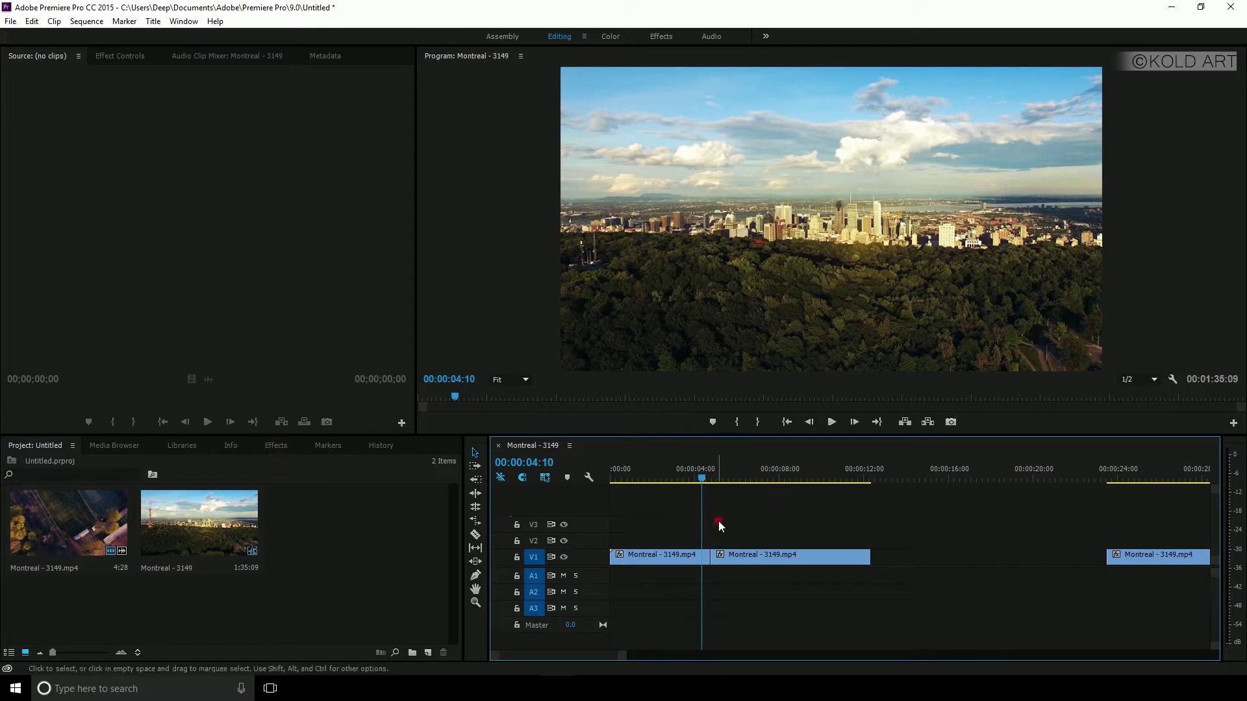
{"action": "left_click", "coordinate": [726, 554]}
Apply the Zoom > Cross Zoom transition to the cut between the first two V1 clips.
{"action": "left_click_drag", "start_coordinate": [713, 481], "coordinate": [700, 492]}
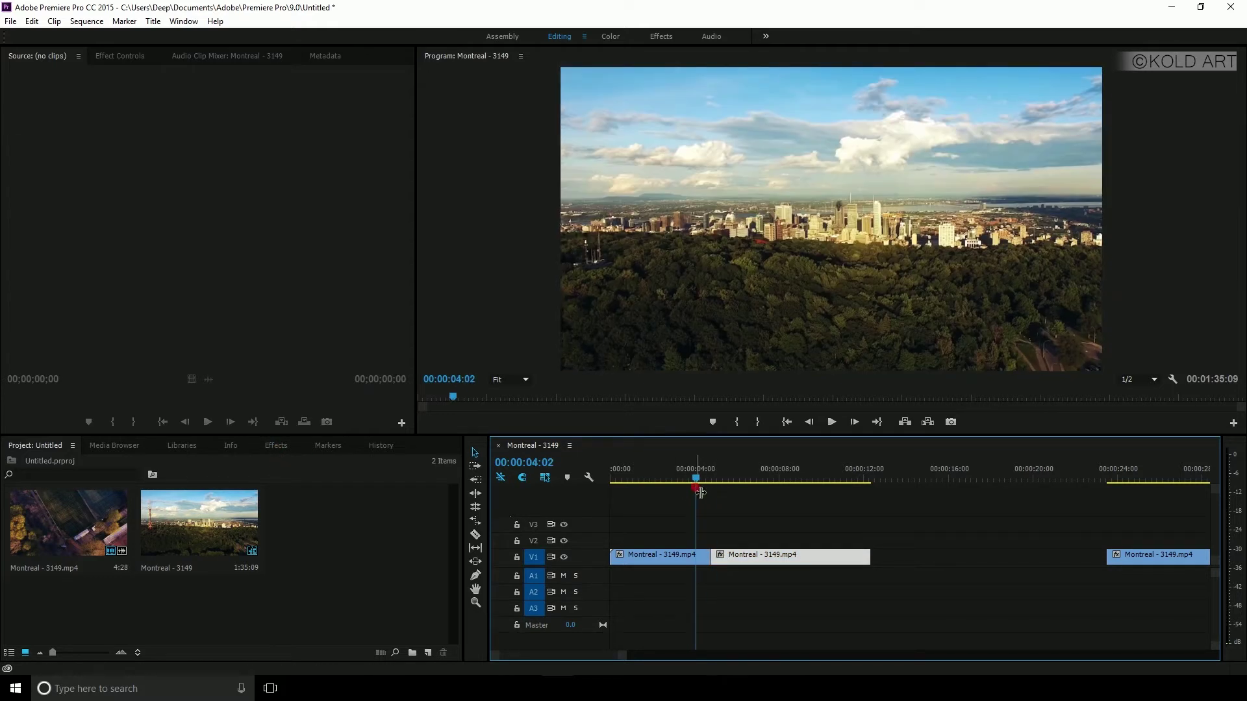
{"action": "left_click", "coordinate": [274, 447]}
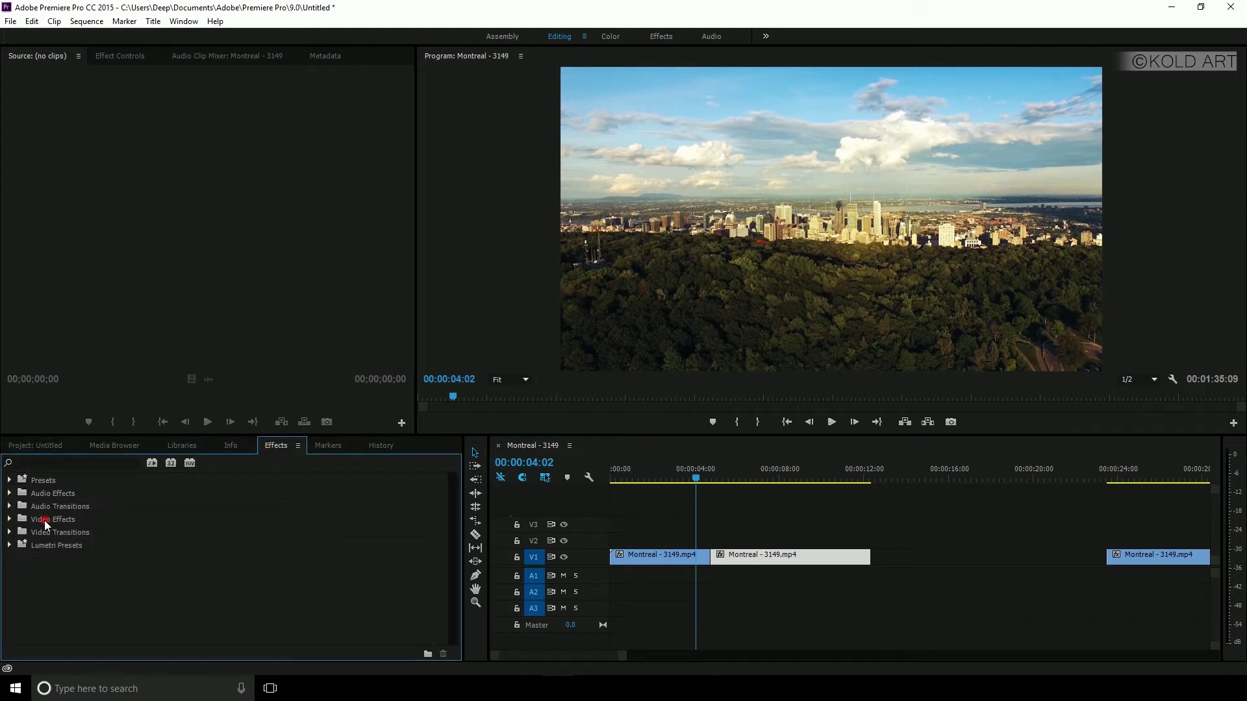
{"action": "left_click", "coordinate": [9, 532]}
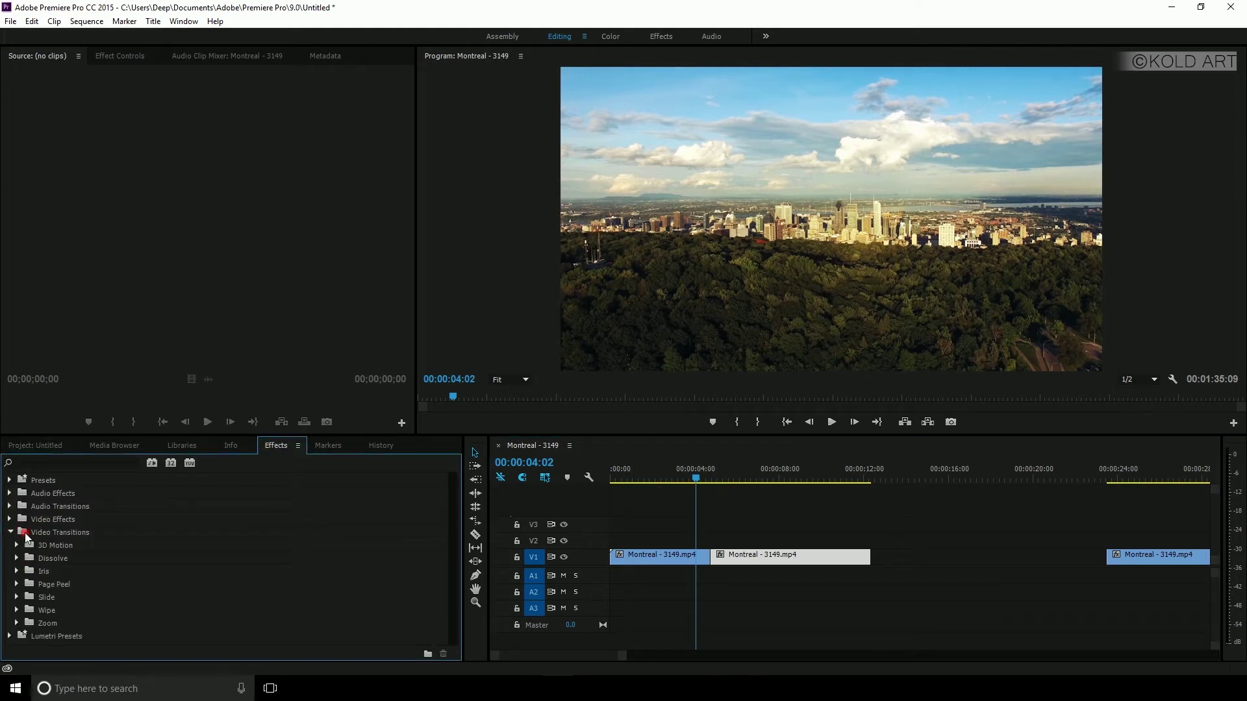
{"action": "left_click", "coordinate": [28, 623]}
{"action": "left_click", "coordinate": [17, 623]}
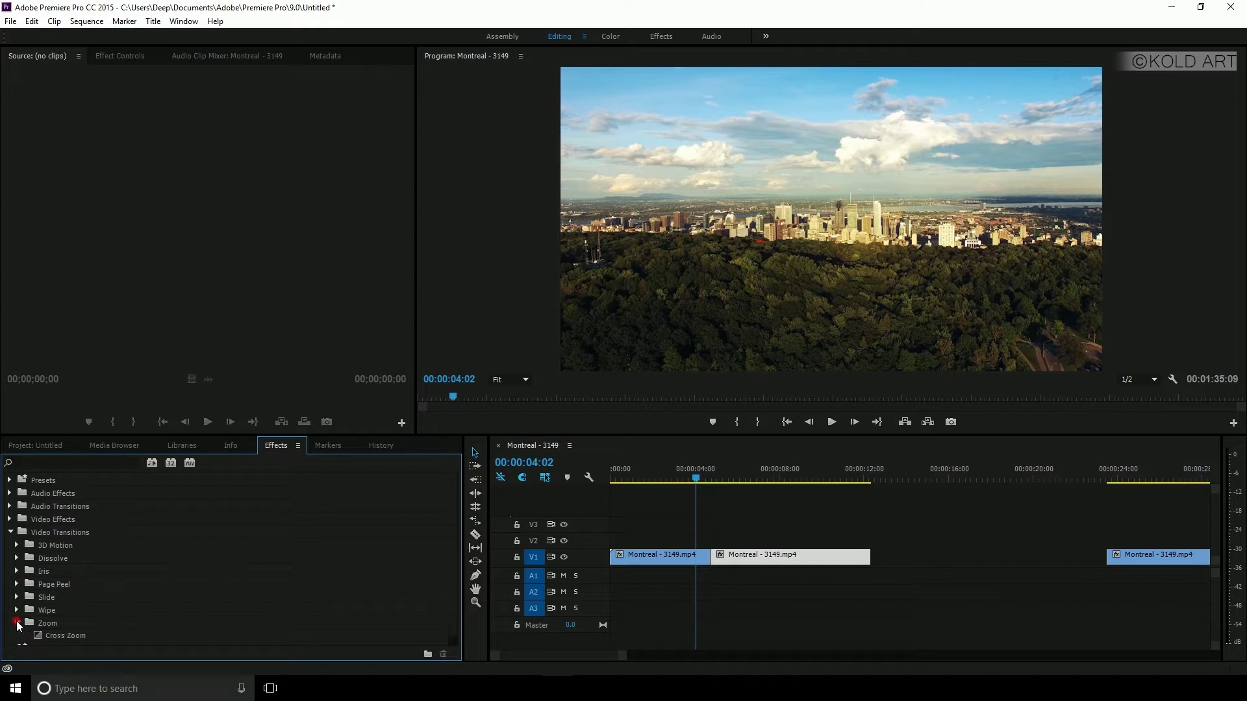
{"action": "scroll", "coordinate": [70, 628], "scroll_direction": "down", "scroll_amount": 1}
{"action": "left_click", "coordinate": [71, 628]}
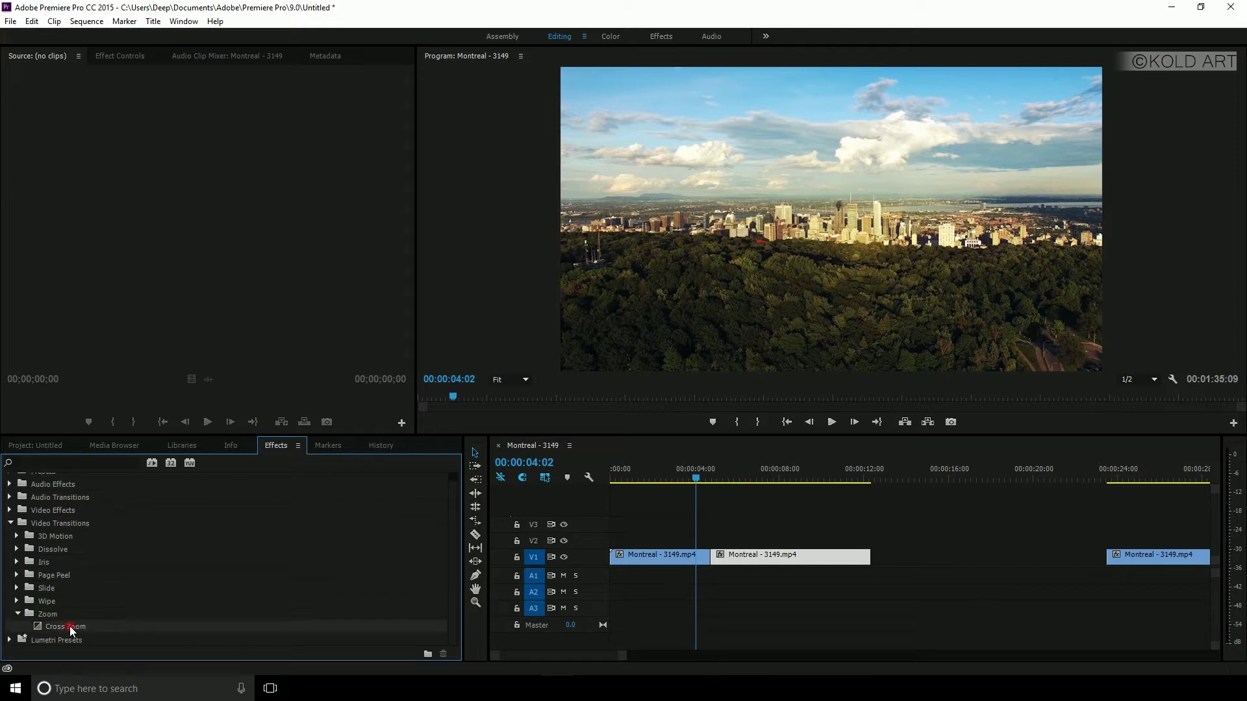
{"action": "mouse_move", "coordinate": [89, 626]}
{"action": "left_mouse_down"}
{"action": "mouse_move", "coordinate": [785, 565]}
{"action": "mouse_move", "coordinate": [715, 564]}
{"action": "left_mouse_up"}
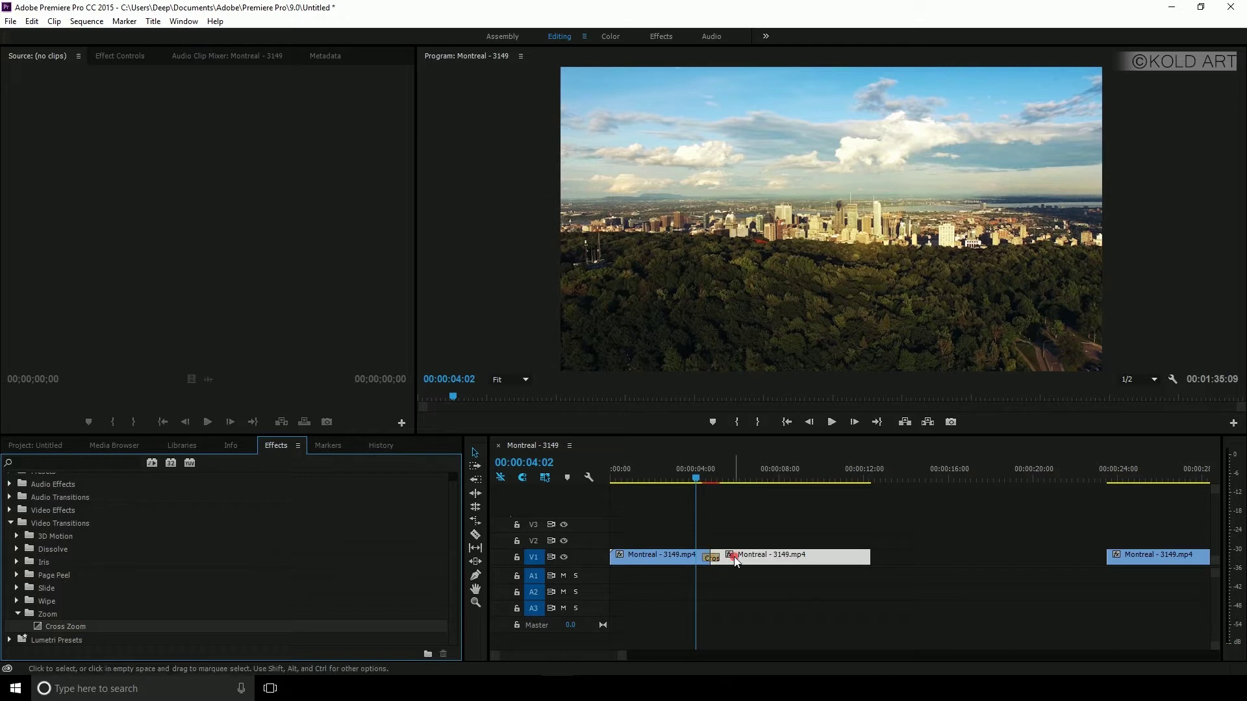
Scrub and play back the Cross Zoom transition to preview it.
{"action": "left_click_drag", "start_coordinate": [700, 484], "coordinate": [710, 484]}
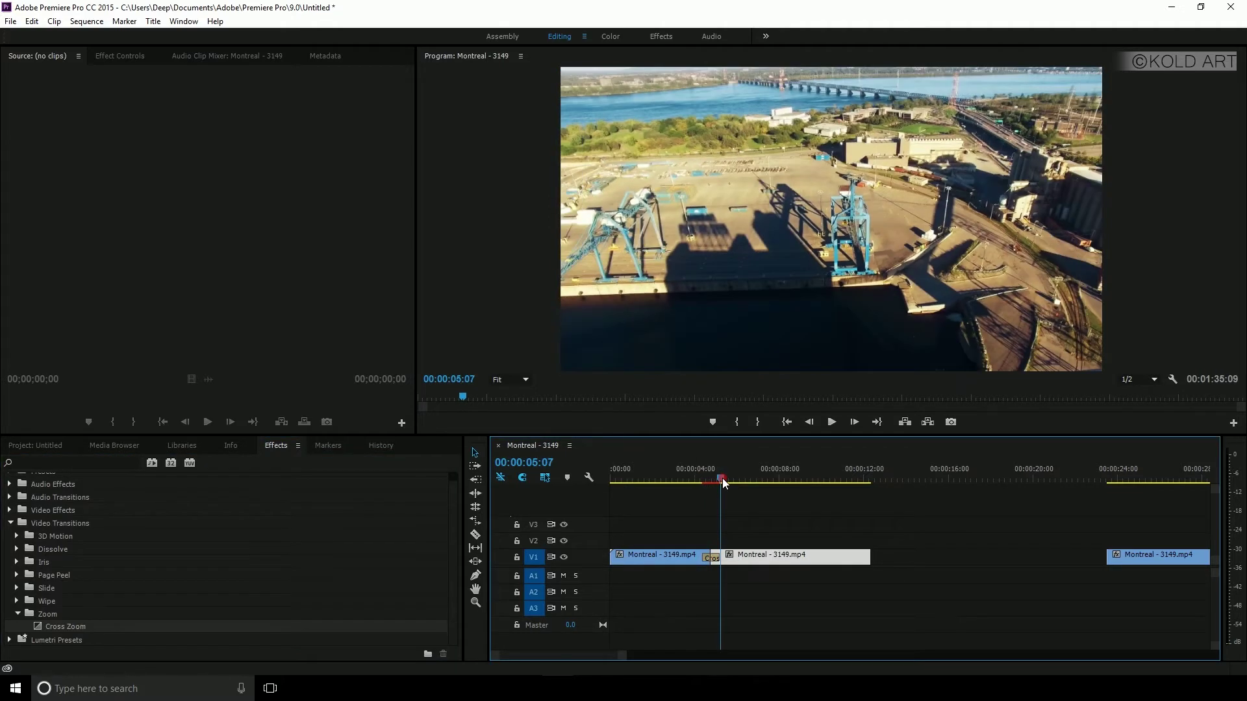
{"action": "key", "text": "space"}
{"action": "left_click", "coordinate": [736, 481]}
{"action": "left_click_drag", "start_coordinate": [737, 482], "coordinate": [699, 478]}
{"action": "key", "text": "space"}
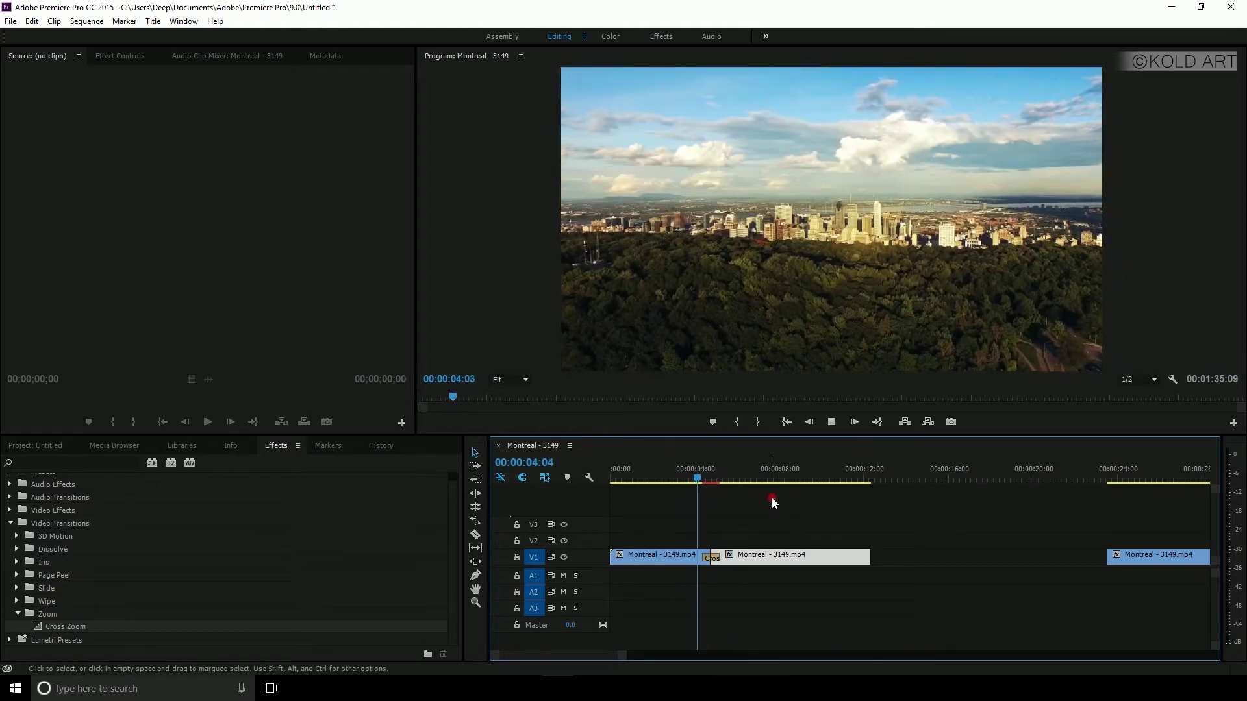
{"action": "key", "text": "space"}
{"action": "left_click_drag", "start_coordinate": [726, 481], "coordinate": [704, 482]}
Set the Cross Zoom duration to 00:00:00:20, preview it, and zoom the timeline out.
{"action": "left_click", "coordinate": [718, 560]}
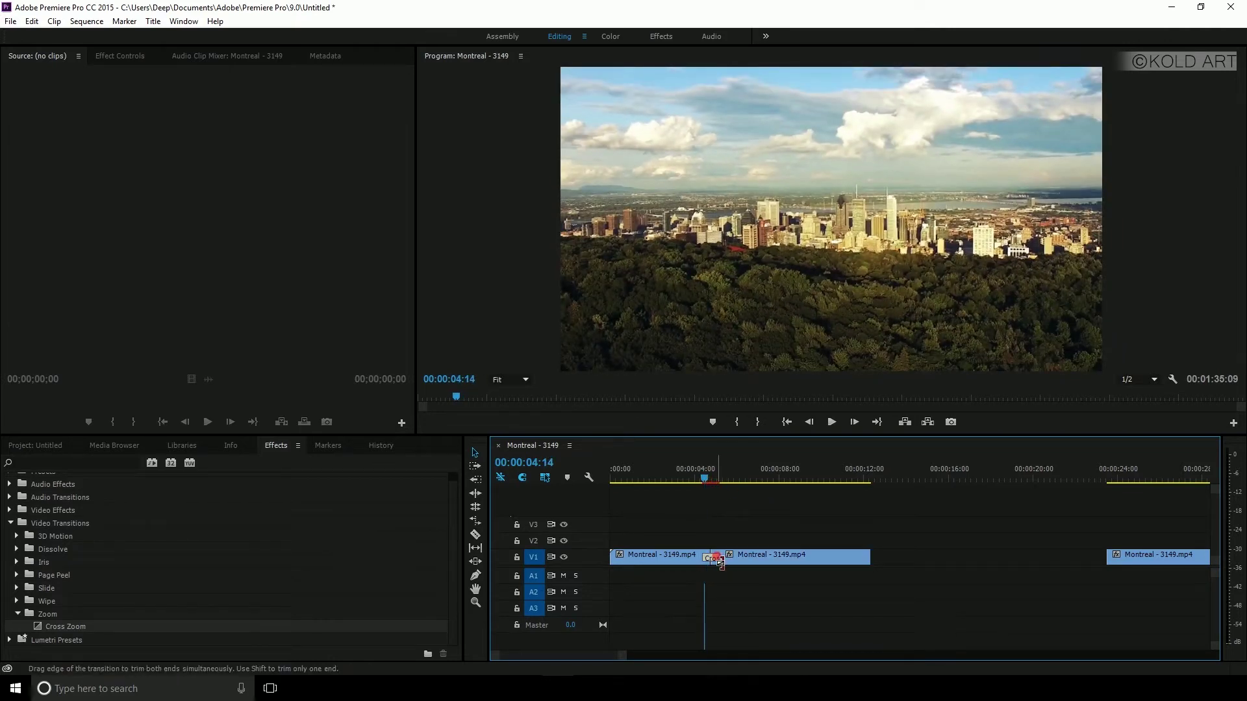
{"action": "left_click", "coordinate": [125, 179]}
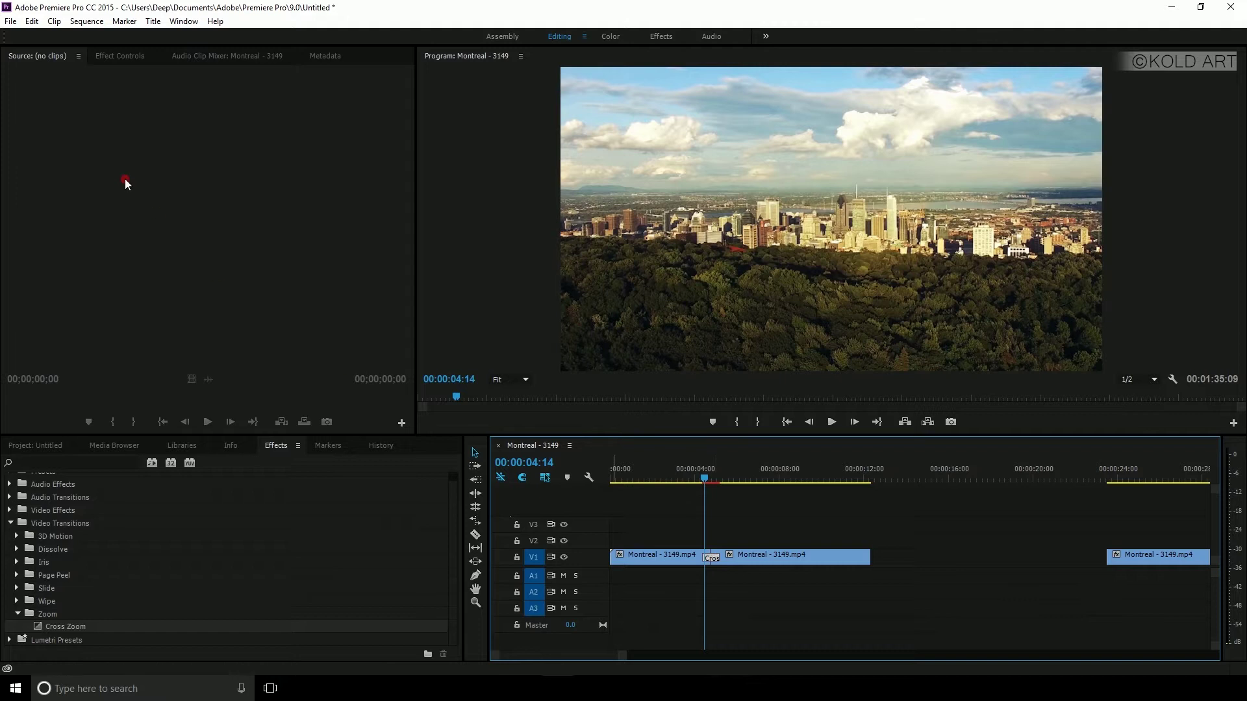
{"action": "left_click", "coordinate": [123, 57]}
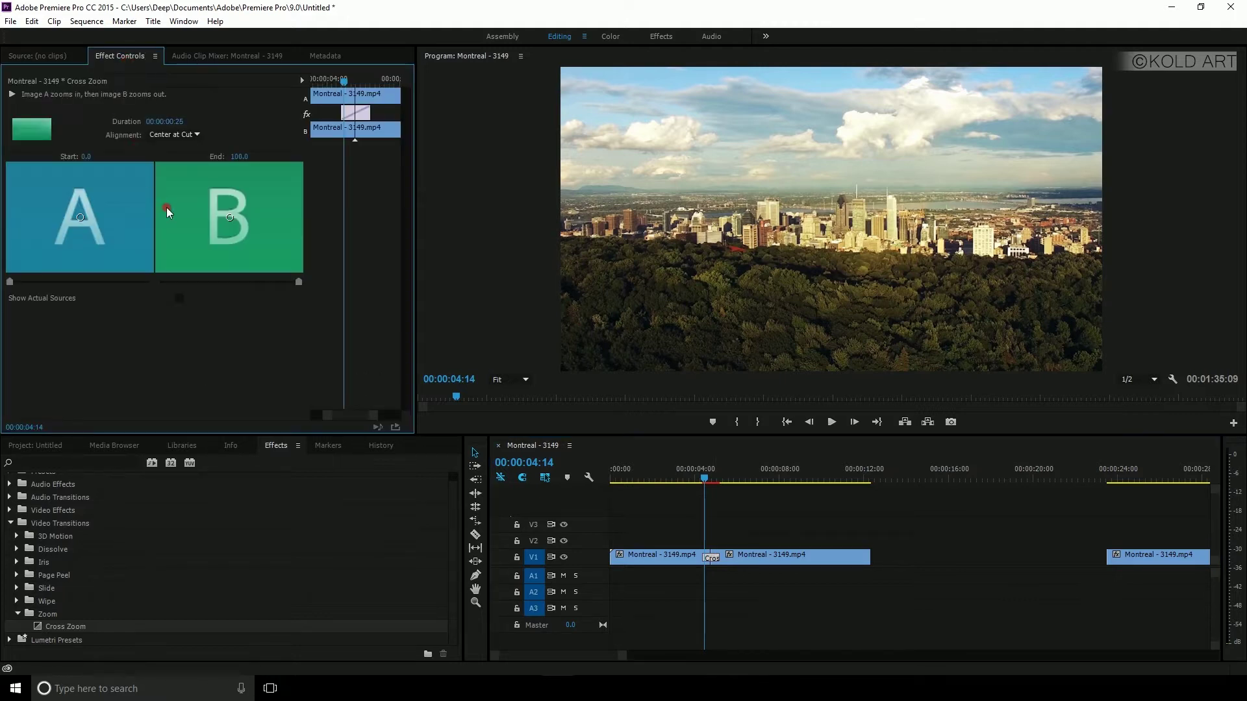
{"action": "left_click_drag", "start_coordinate": [342, 113], "coordinate": [310, 205]}
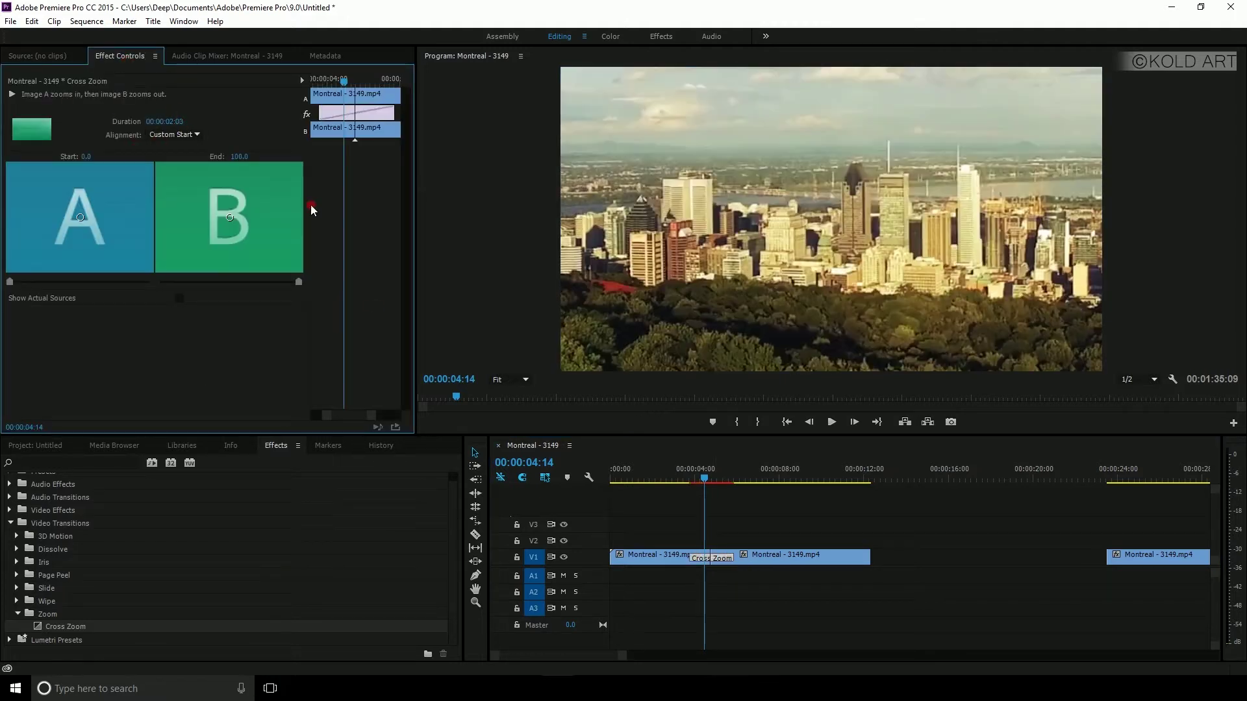
{"action": "left_click", "coordinate": [169, 93]}
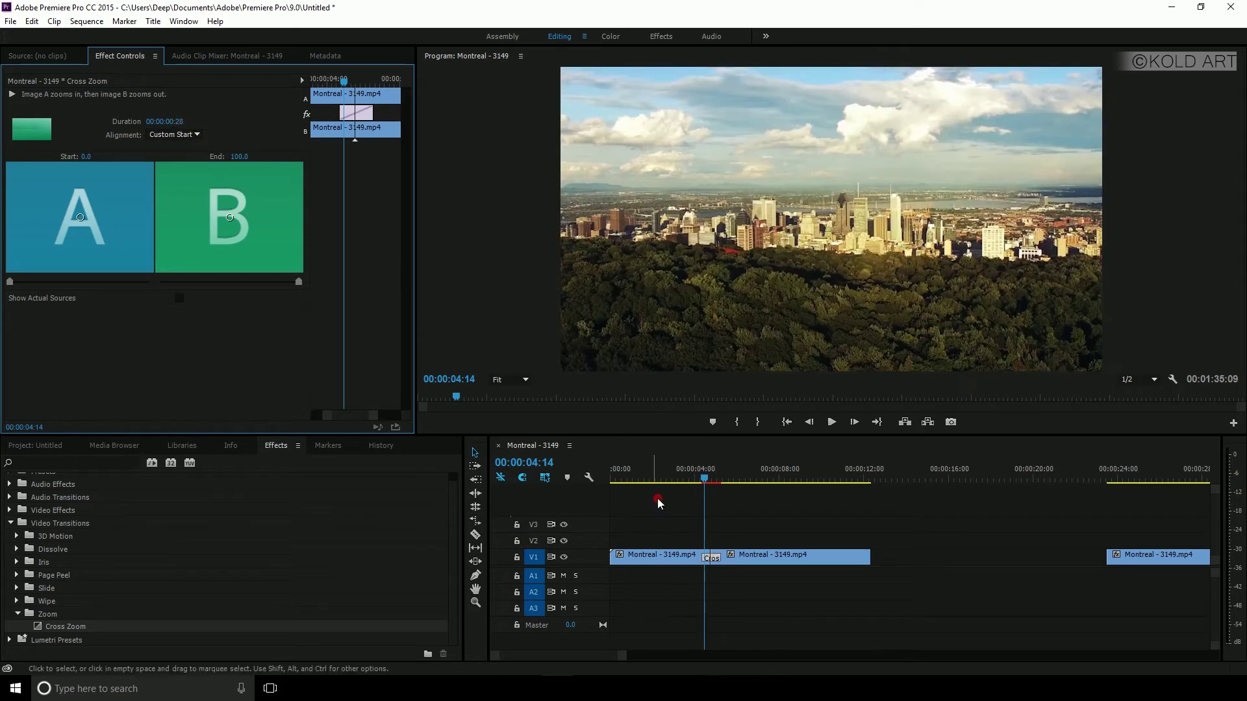
{"action": "left_click_drag", "start_coordinate": [710, 481], "coordinate": [747, 483]}
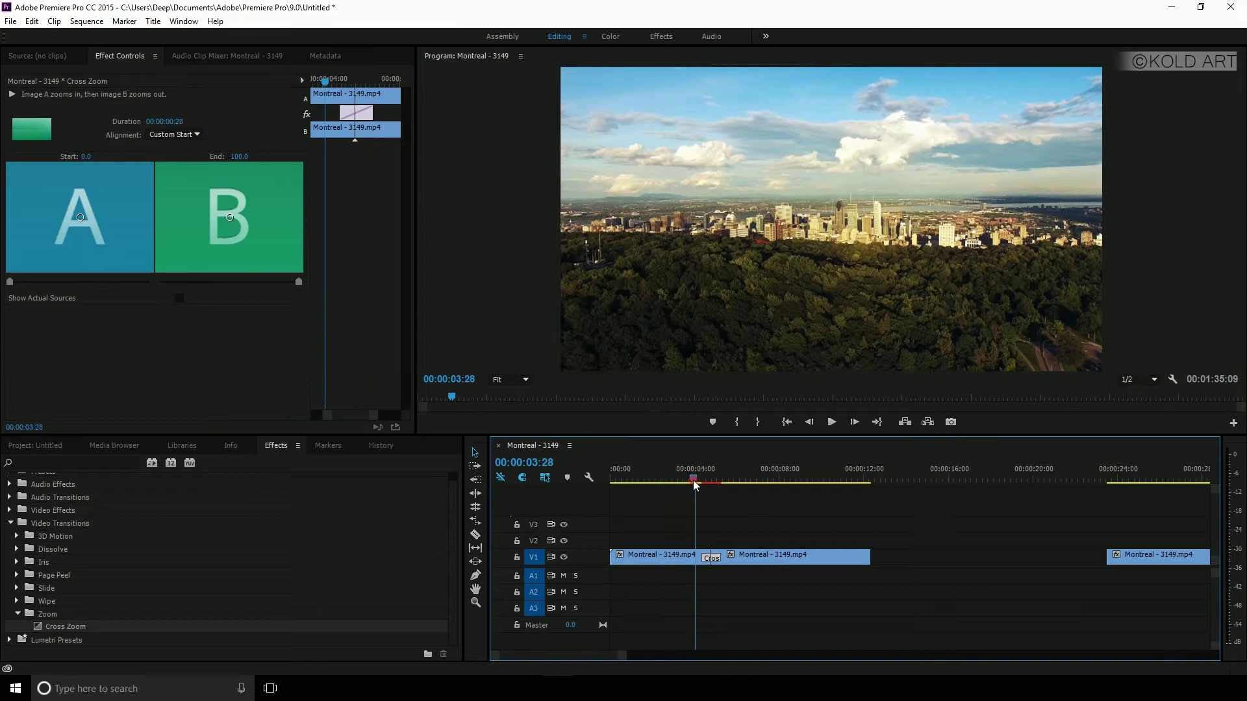
{"action": "left_click", "coordinate": [717, 511]}
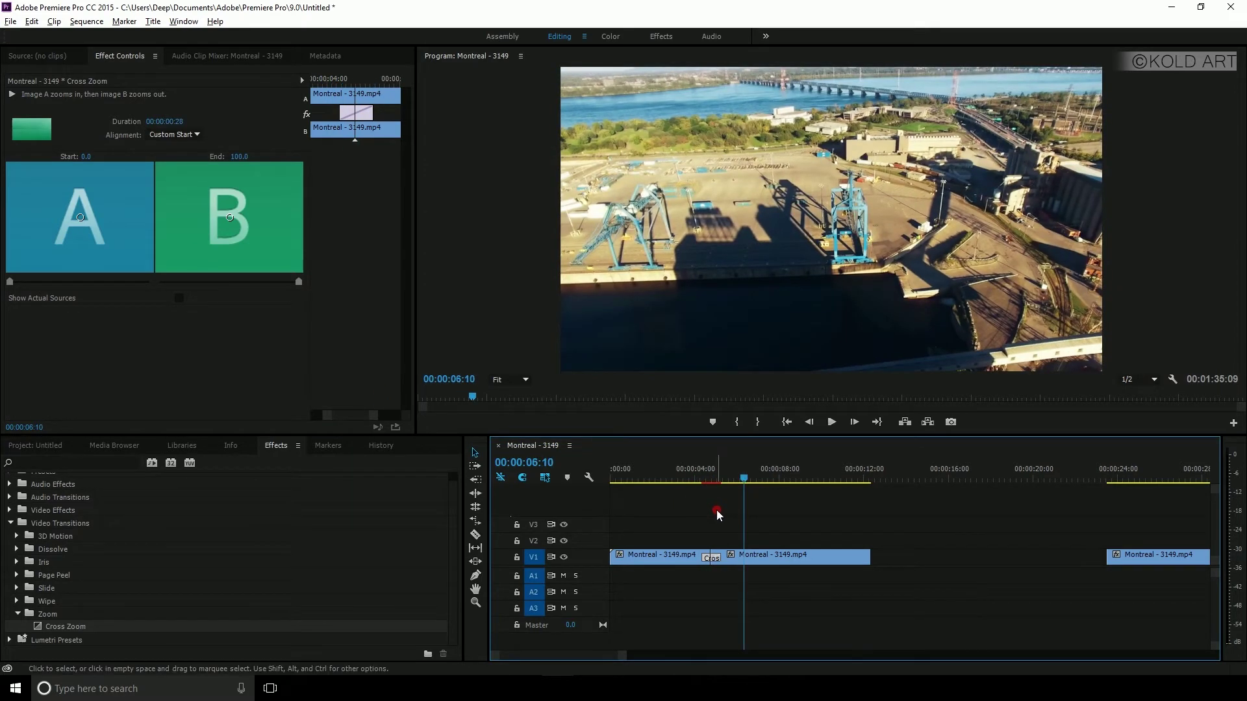
{"action": "key", "text": "minus"}
{"action": "key", "text": "minus"}
{"action": "key", "text": "minus"}
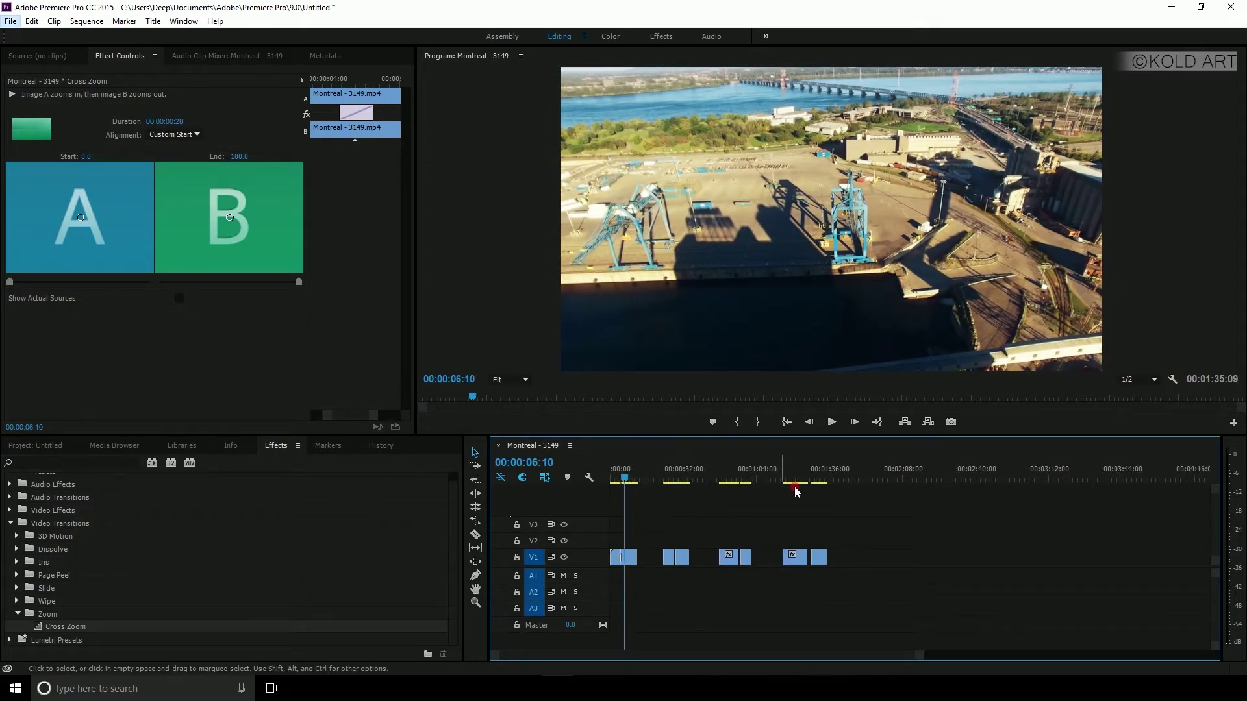
Zoom in on the sunset bridge clip and set the playhead to 01:25:07.
{"action": "left_click", "coordinate": [796, 486]}
{"action": "key", "text": "equal"}
{"action": "key", "text": "equal"}
{"action": "left_click", "coordinate": [785, 497]}
{"action": "left_click_drag", "start_coordinate": [784, 479], "coordinate": [798, 479]}
{"action": "left_click", "coordinate": [817, 534]}
{"action": "key", "text": "equal"}
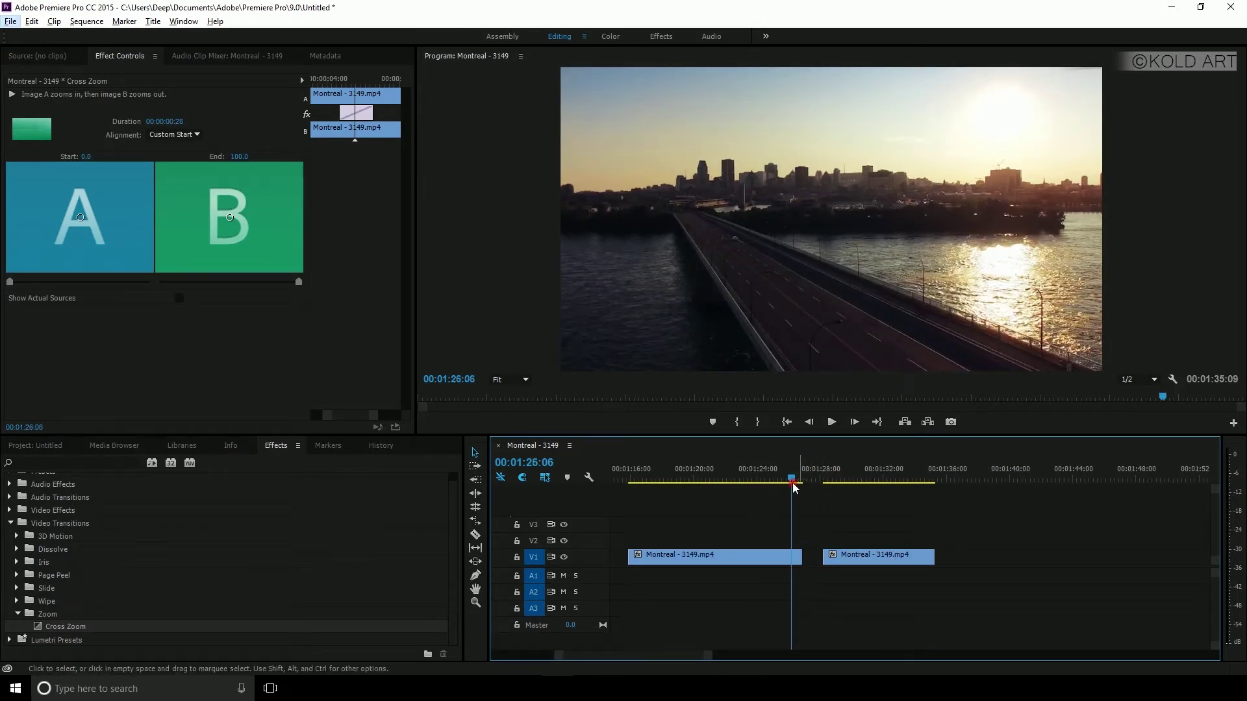
{"action": "left_click_drag", "start_coordinate": [793, 484], "coordinate": [776, 479]}
{"action": "left_click", "coordinate": [791, 527]}
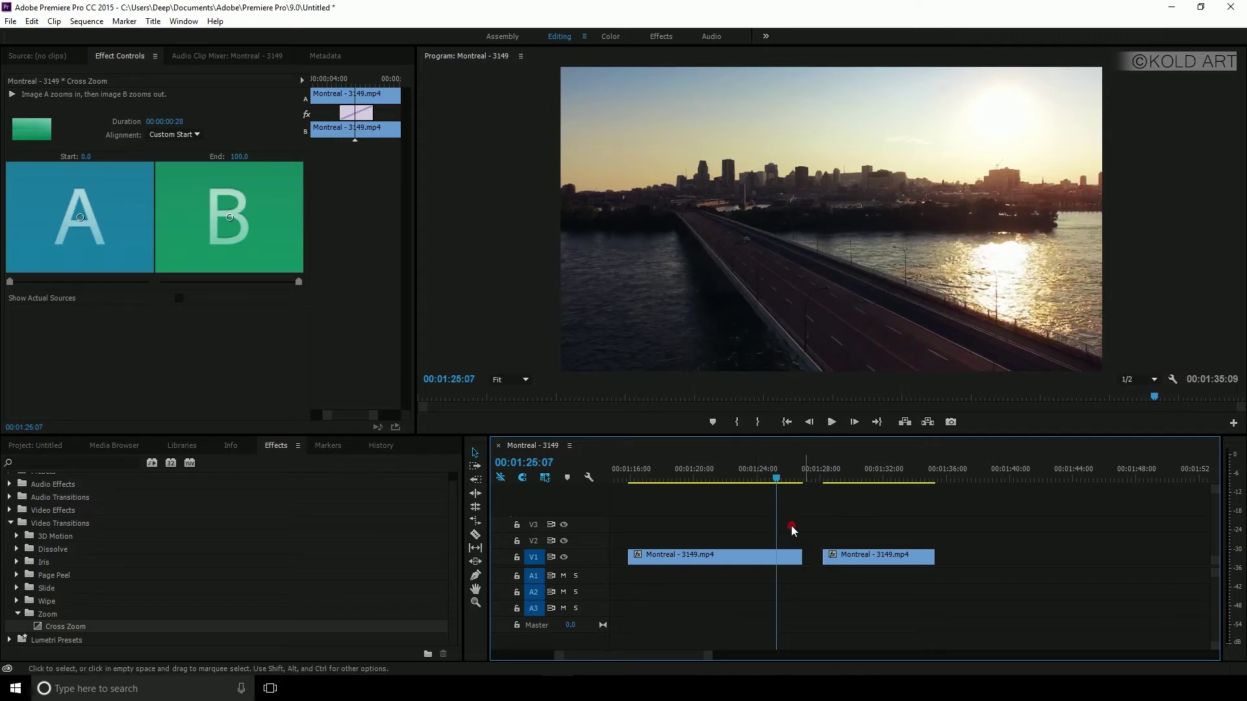
{"action": "left_click", "coordinate": [491, 533]}
Razor the clip at the playhead, lift the short tail onto V2, and ripple-delete the V1 gap.
{"action": "left_click", "coordinate": [744, 553]}
{"action": "left_click", "coordinate": [776, 556]}
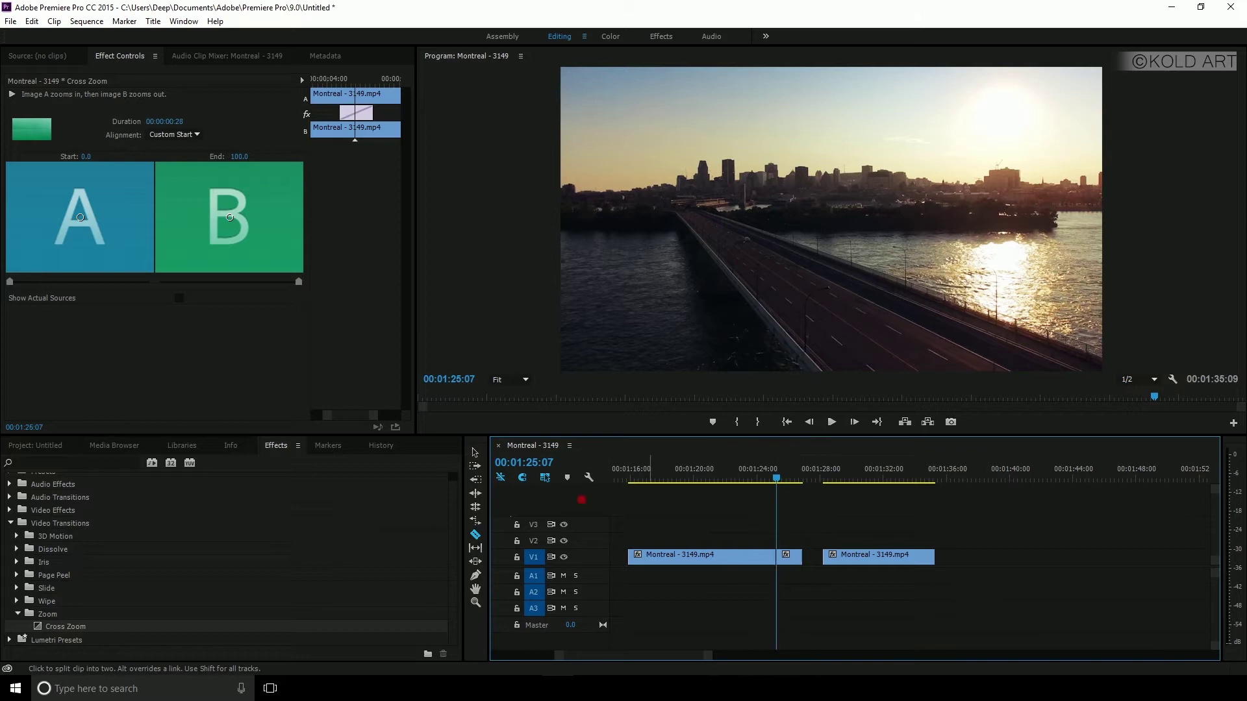
{"action": "left_click", "coordinate": [476, 451]}
{"action": "left_click_drag", "start_coordinate": [788, 555], "coordinate": [788, 540]}
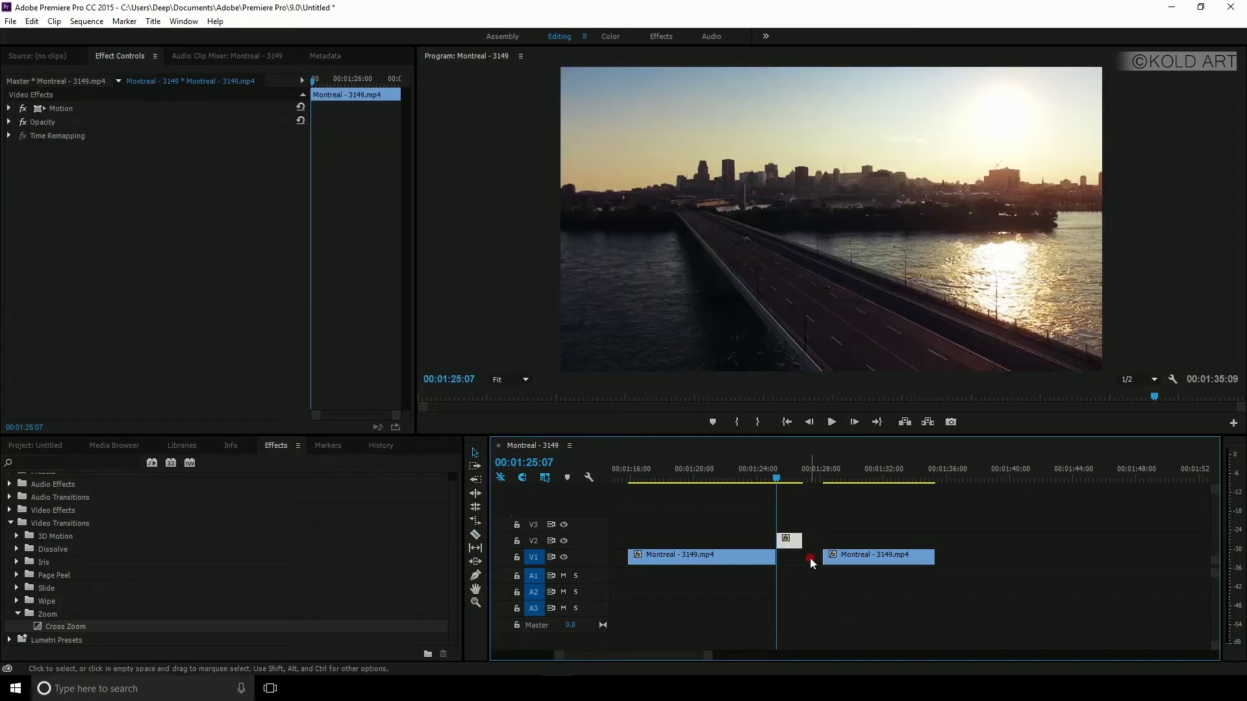
{"action": "left_click", "coordinate": [809, 558]}
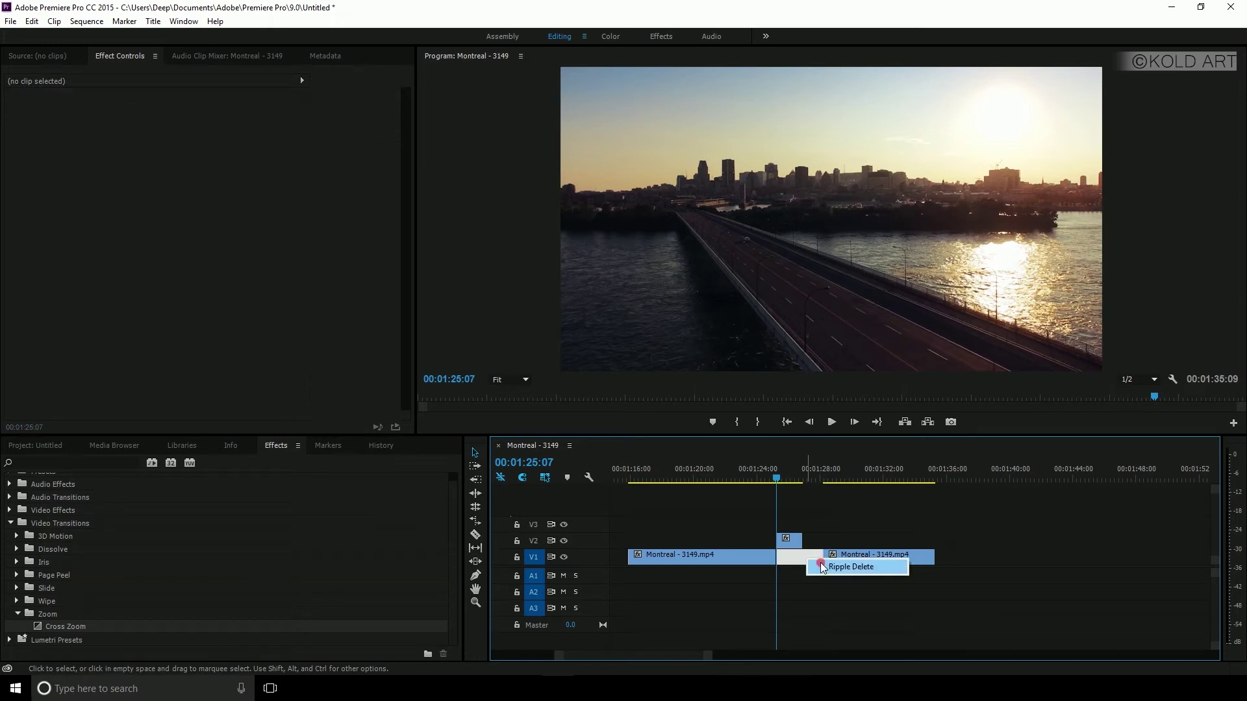
{"action": "left_click", "coordinate": [826, 568]}
{"action": "left_click_drag", "start_coordinate": [789, 484], "coordinate": [789, 481]}
{"action": "left_click", "coordinate": [521, 504]}
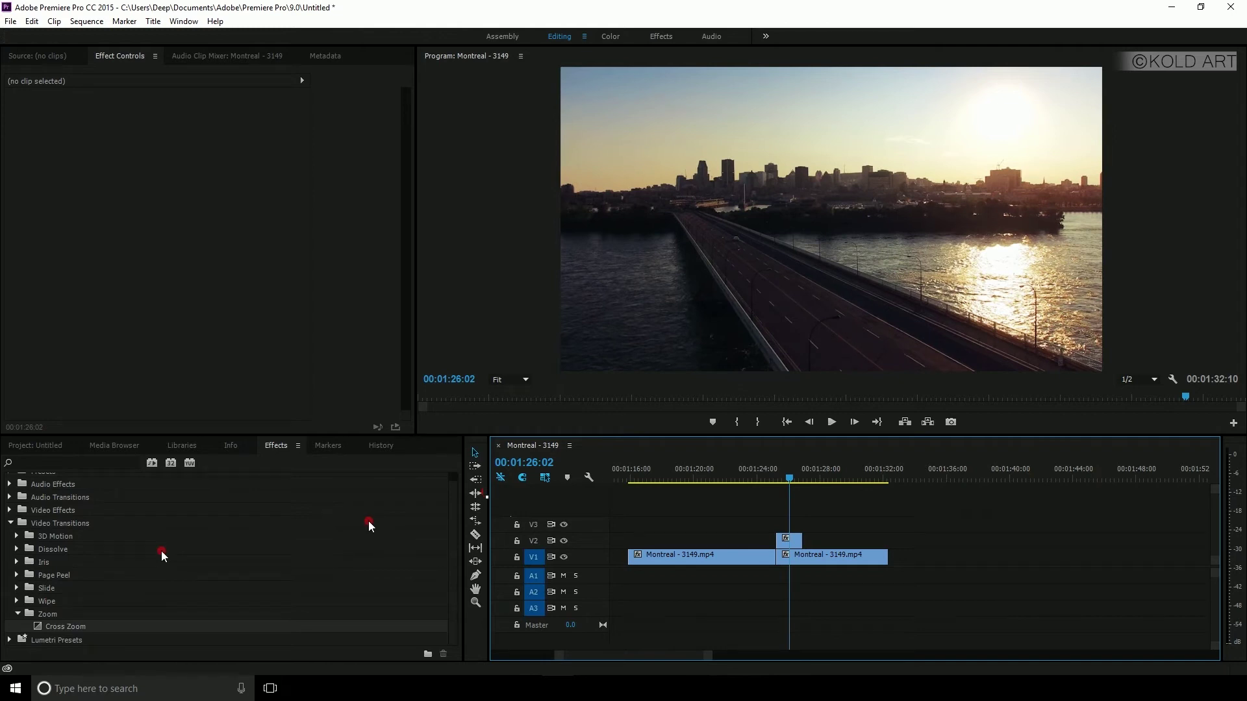
Apply Gradient Wipe from Video Effects to the V2 tail piece near 01:27.
{"action": "left_click", "coordinate": [11, 523]}
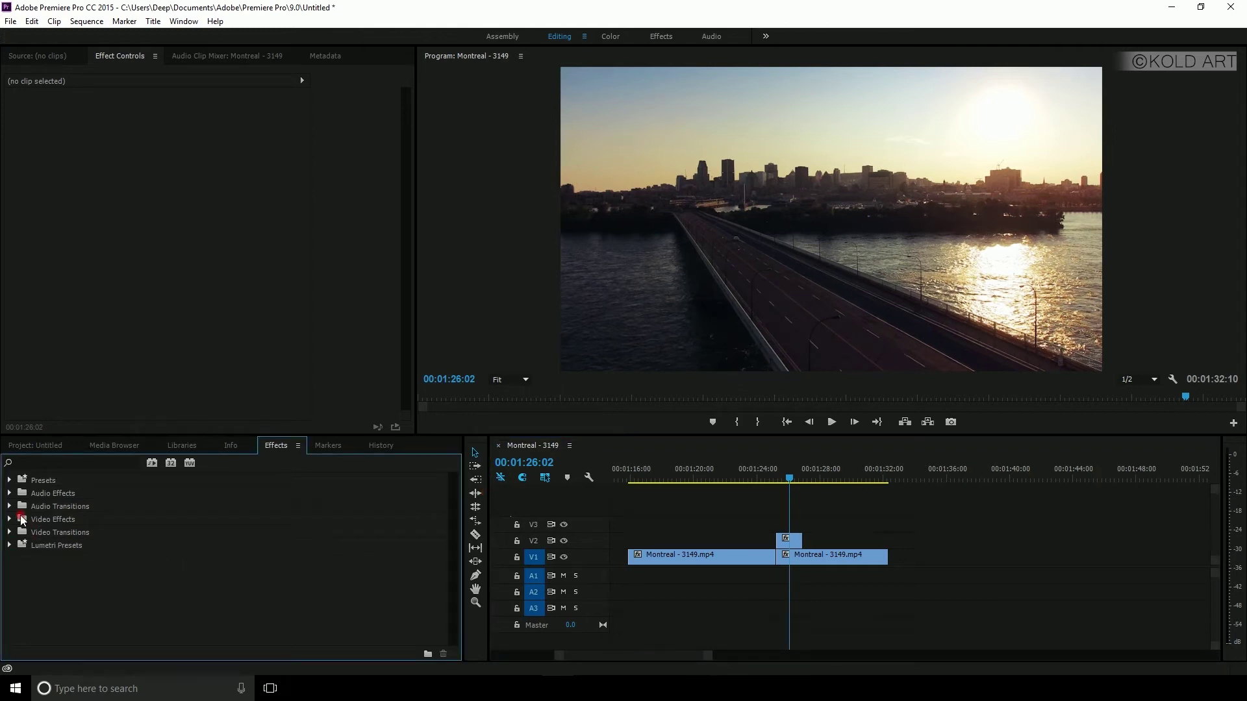
{"action": "left_click", "coordinate": [10, 520]}
{"action": "scroll", "coordinate": [53, 568], "scroll_direction": "down", "scroll_amount": 3}
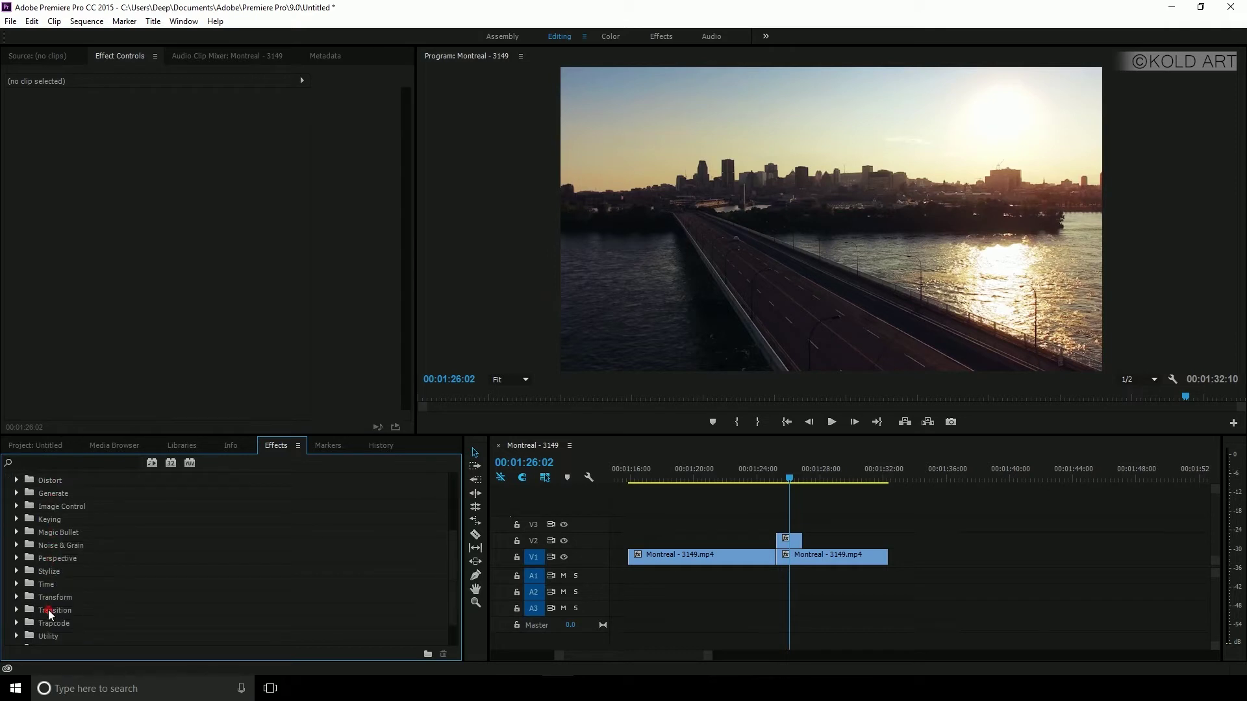
{"action": "scroll", "coordinate": [103, 603], "scroll_direction": "down", "scroll_amount": 3}
{"action": "left_click", "coordinate": [64, 571]}
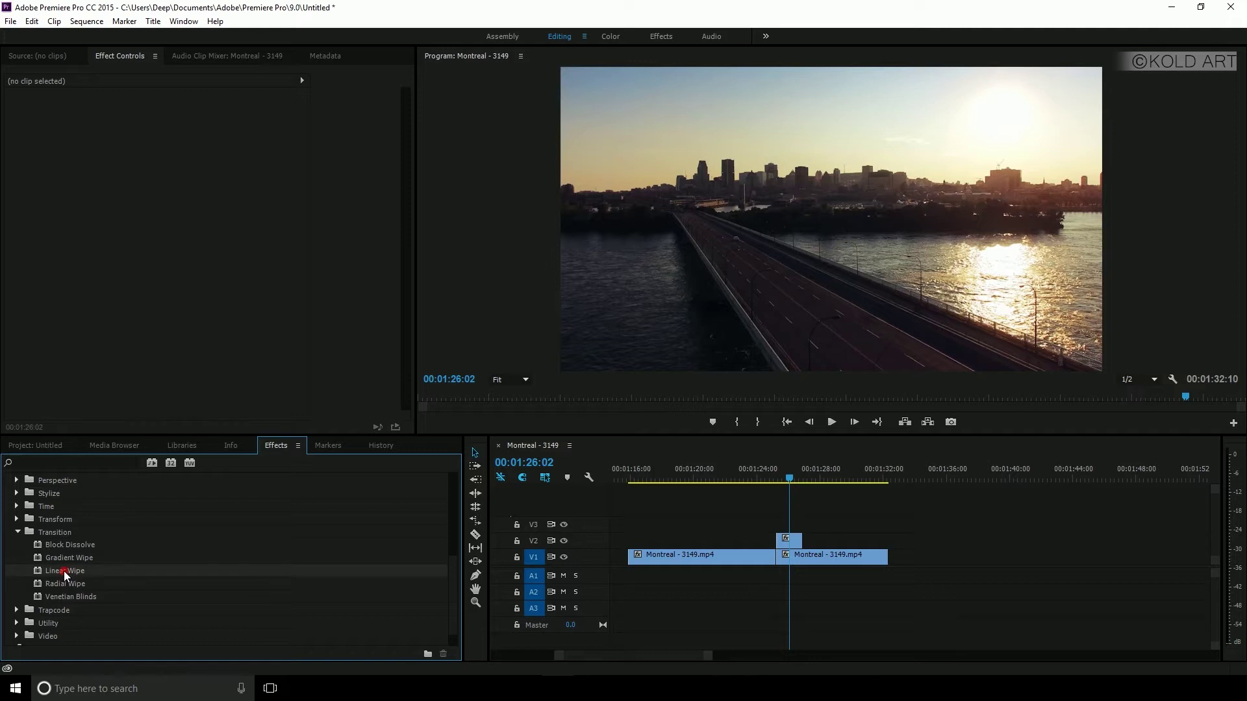
{"action": "left_click", "coordinate": [69, 559]}
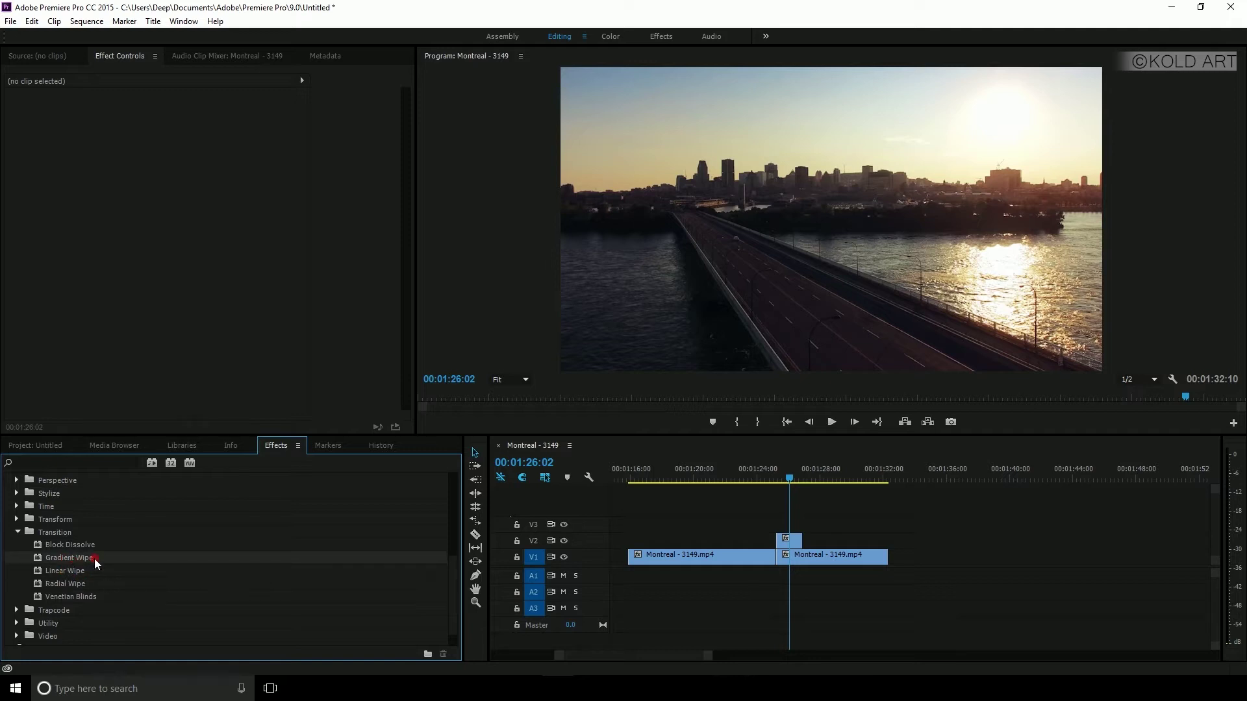
{"action": "left_click_drag", "start_coordinate": [74, 557], "coordinate": [795, 546]}
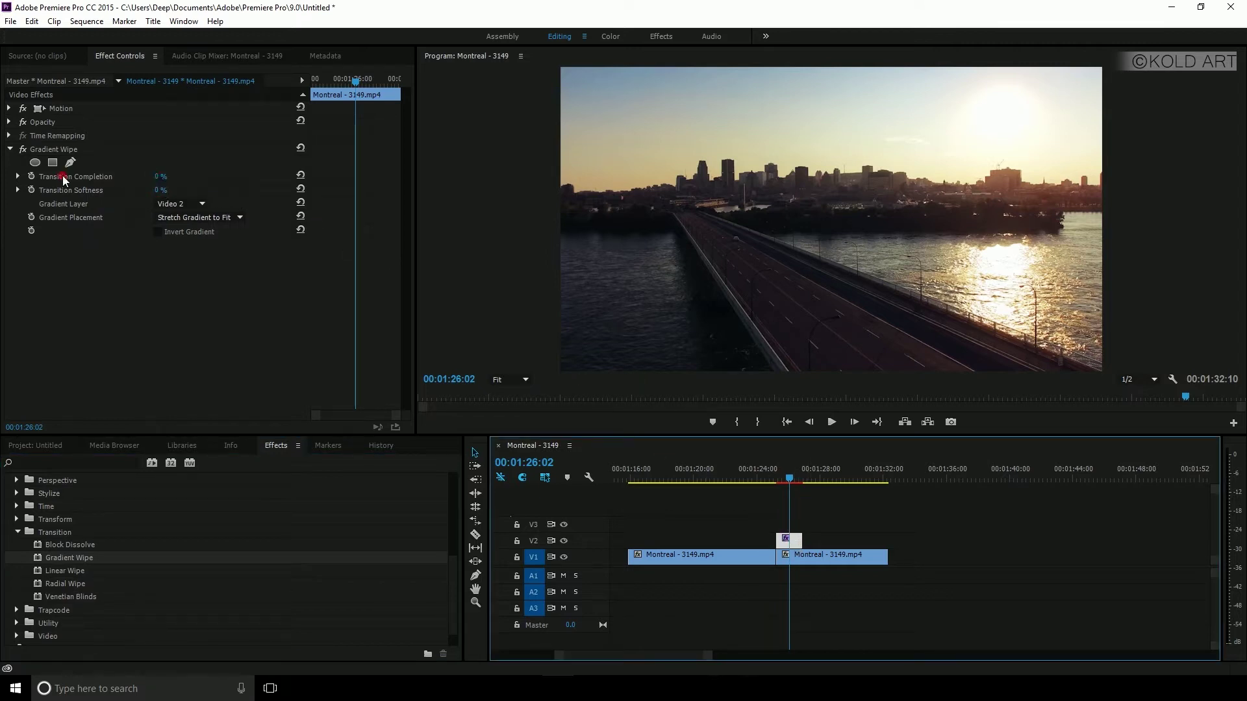
Test Transition Completion, reset it to 0%, and move the playhead to about 01:25.
{"action": "left_click", "coordinate": [153, 177]}
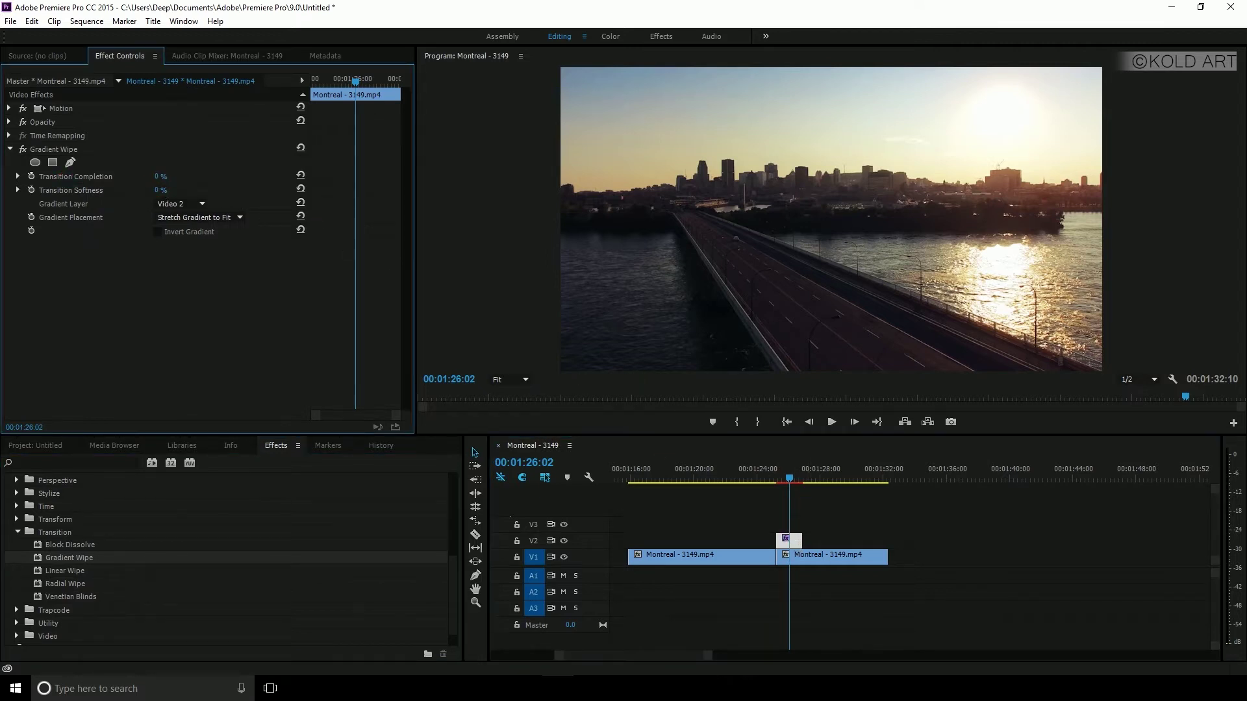
{"action": "left_click_drag", "start_coordinate": [159, 177], "coordinate": [188, 176]}
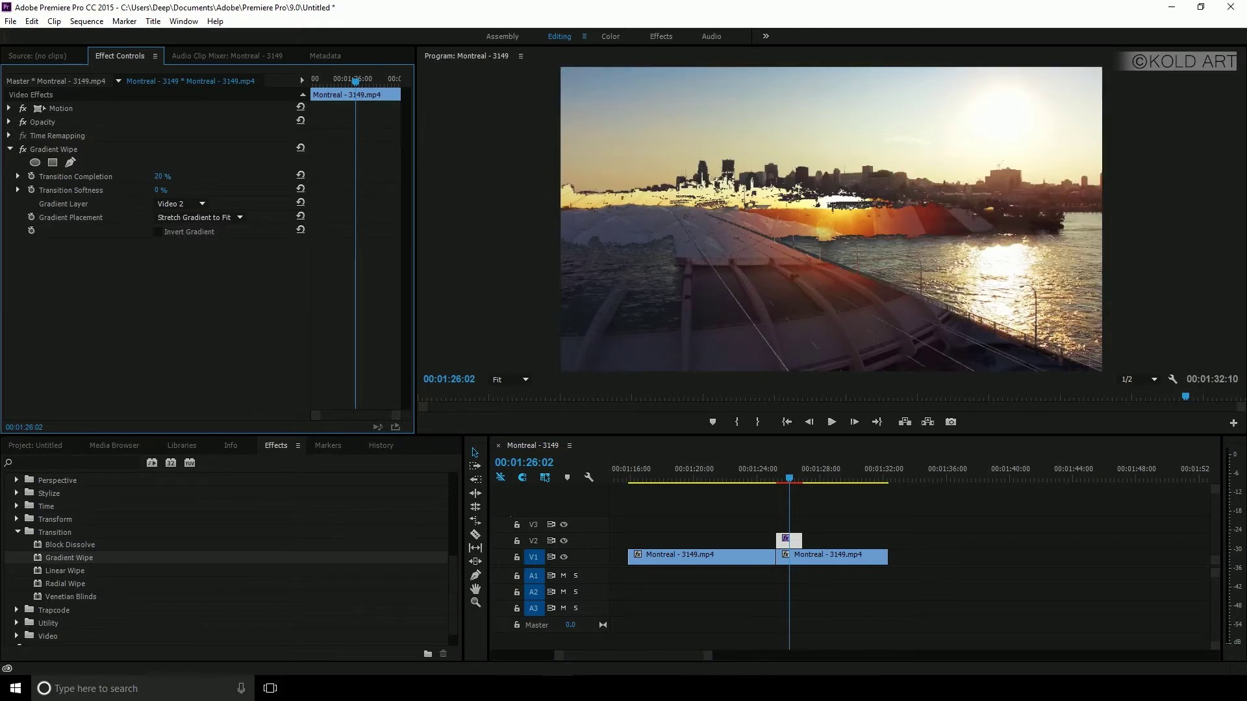
{"action": "left_click_drag", "start_coordinate": [188, 177], "coordinate": [159, 177]}
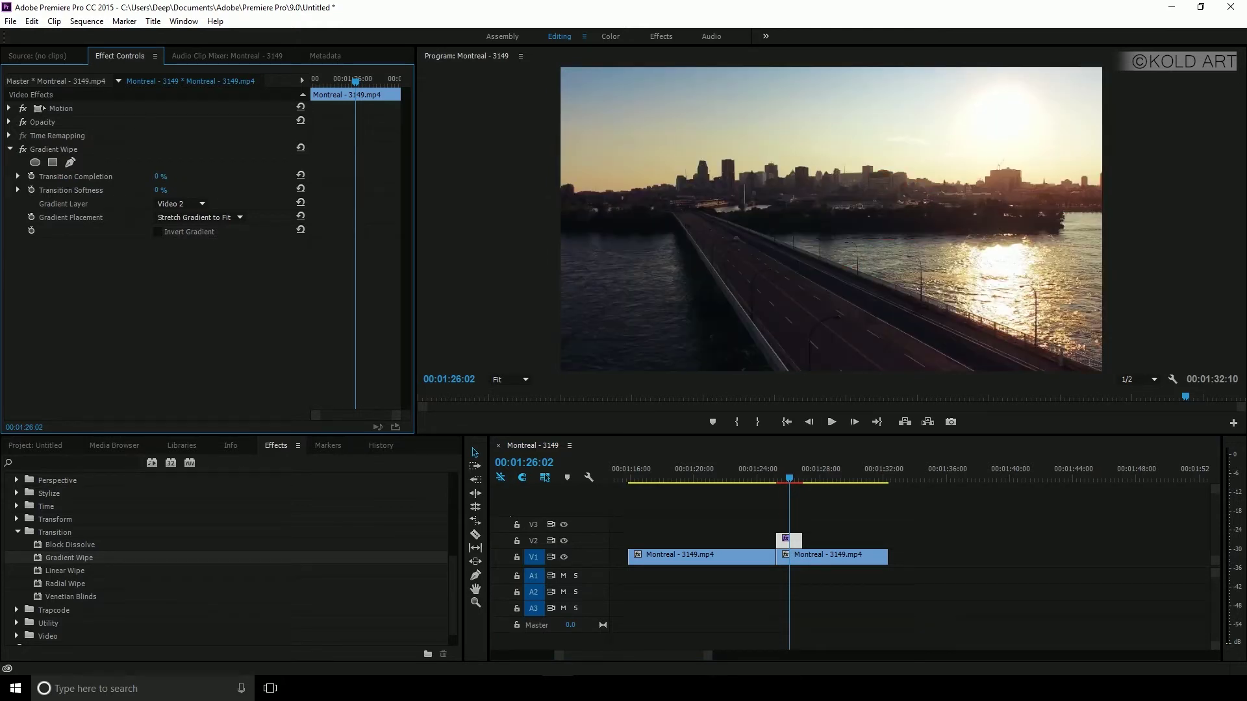
{"action": "left_click", "coordinate": [805, 594]}
{"action": "left_click_drag", "start_coordinate": [785, 480], "coordinate": [762, 484]}
{"action": "key", "text": "="}
{"action": "left_click", "coordinate": [245, 268]}
Keyframe Transition Completion so it reaches 100% at 01:26:26.
{"action": "left_click", "coordinate": [31, 176]}
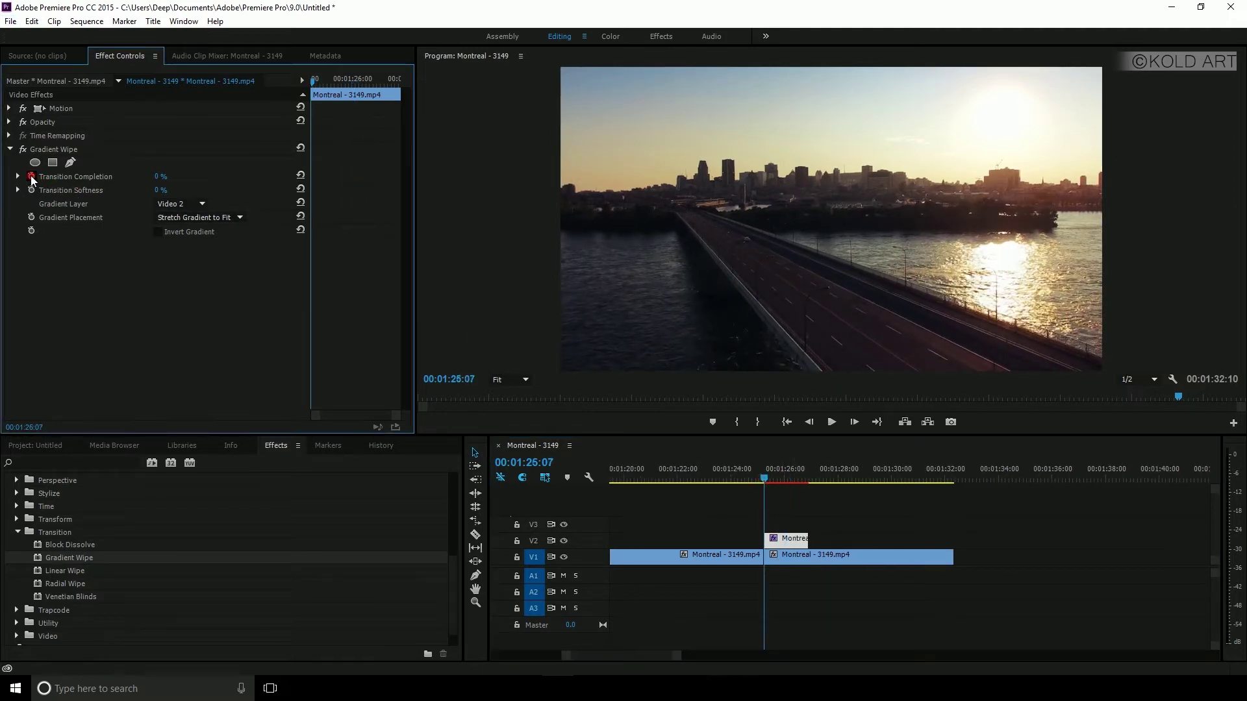
{"action": "left_click", "coordinate": [813, 483]}
{"action": "left_click_drag", "start_coordinate": [812, 483], "coordinate": [809, 485]}
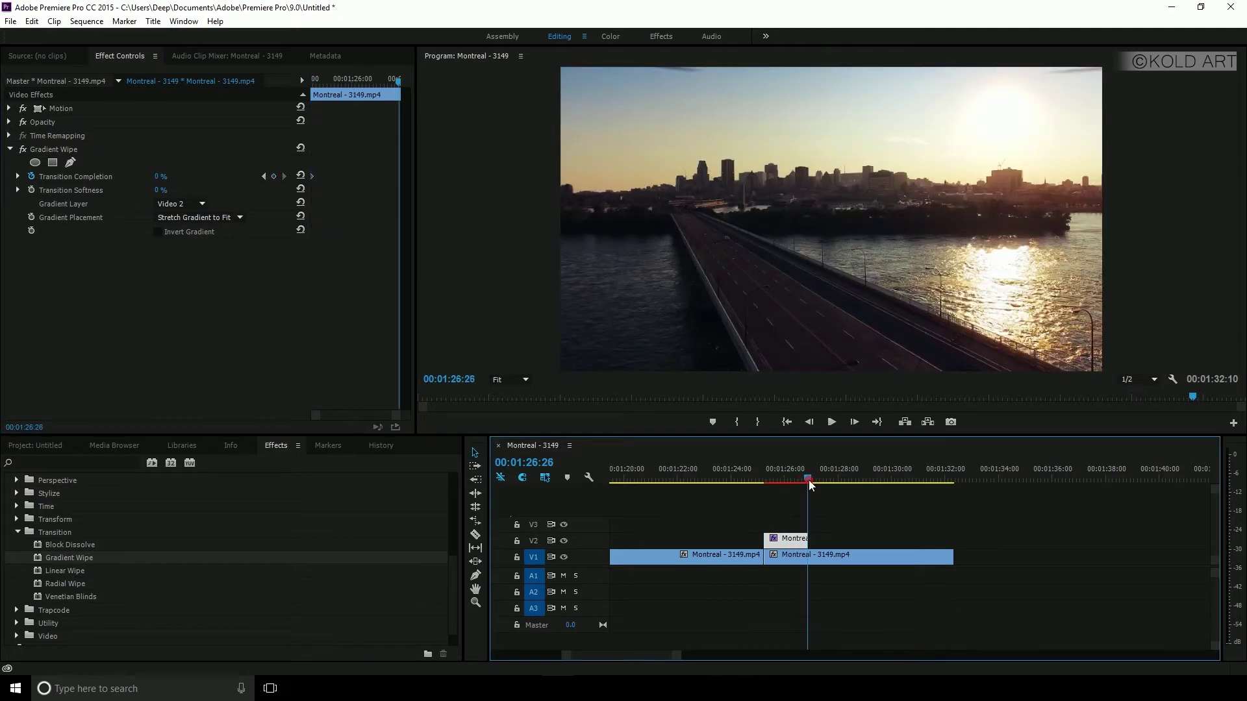
{"action": "left_click", "coordinate": [170, 176]}
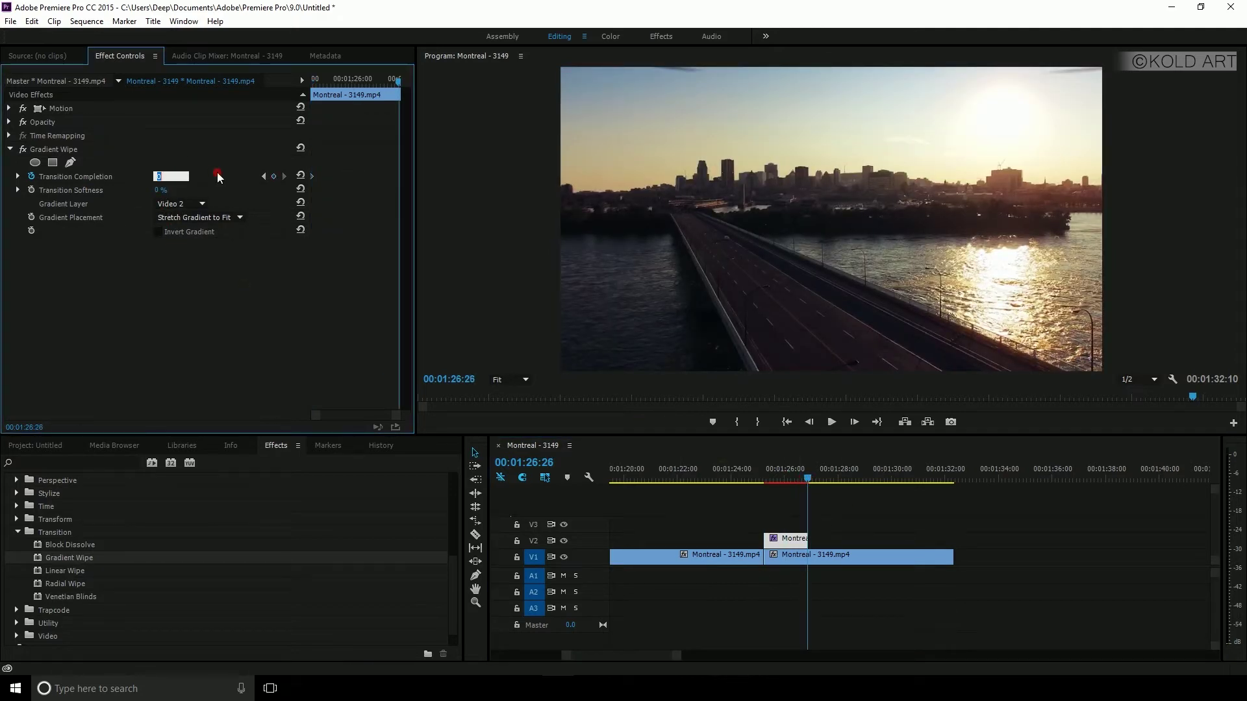
{"action": "type", "text": "100"}
{"action": "left_click", "coordinate": [385, 247]}
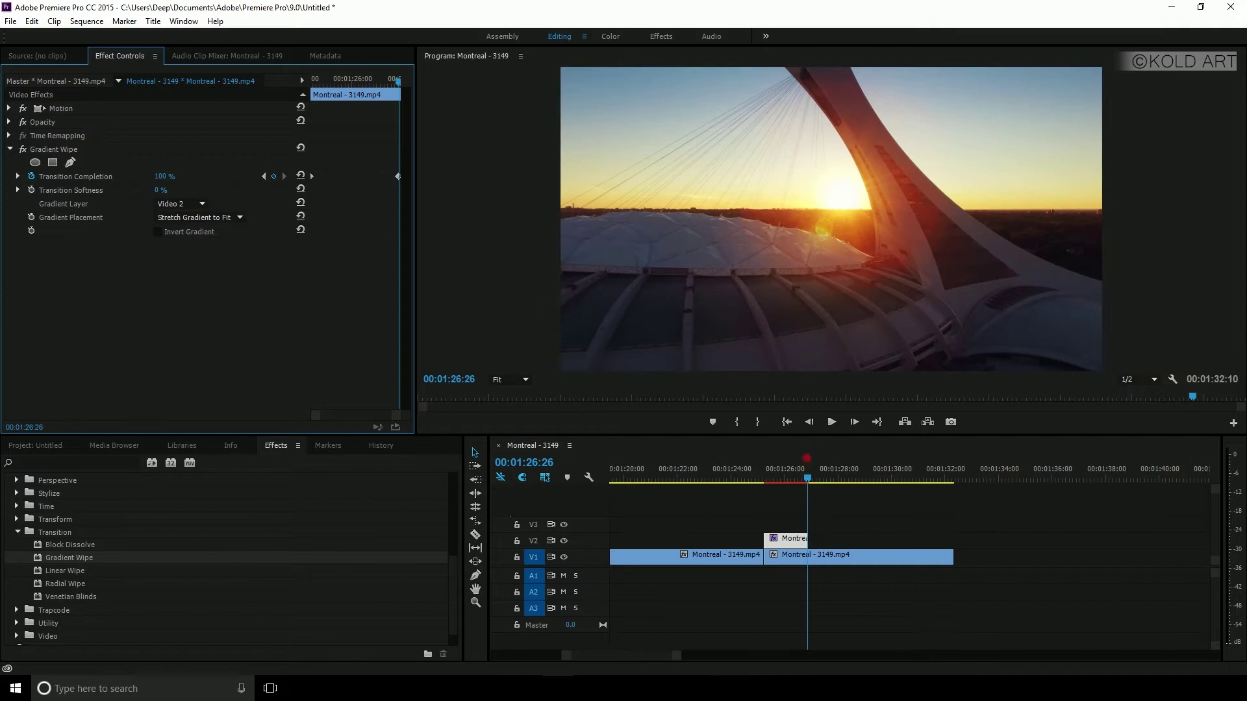
{"action": "left_click_drag", "start_coordinate": [811, 478], "coordinate": [774, 481]}
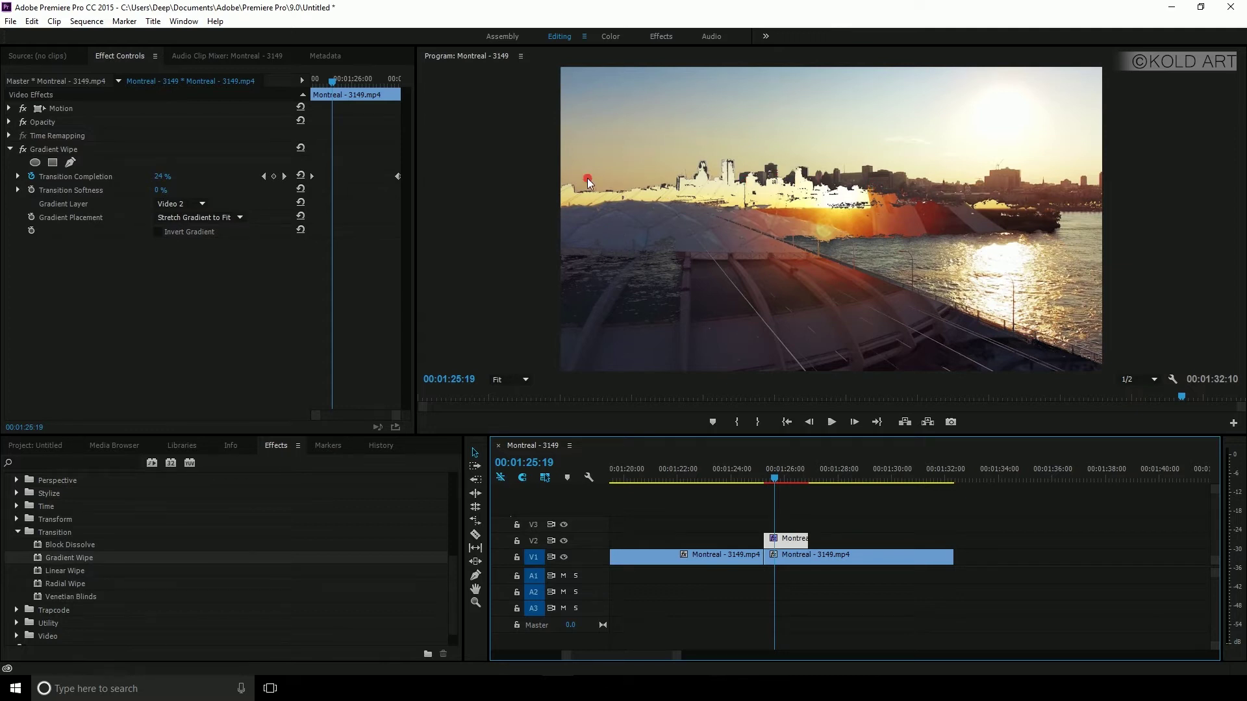
Set the Gradient Wipe's Transition Softness to 5%.
{"action": "left_click", "coordinate": [158, 191]}
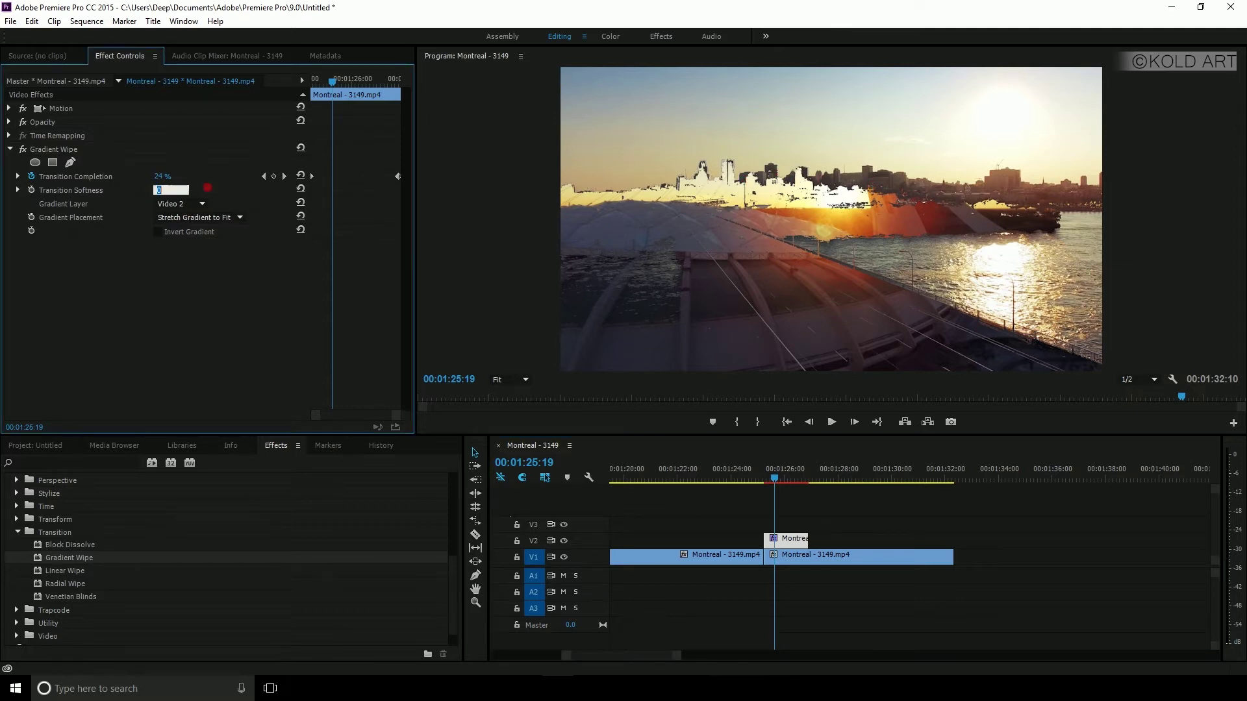
{"action": "type", "text": "10"}
{"action": "left_click", "coordinate": [292, 205]}
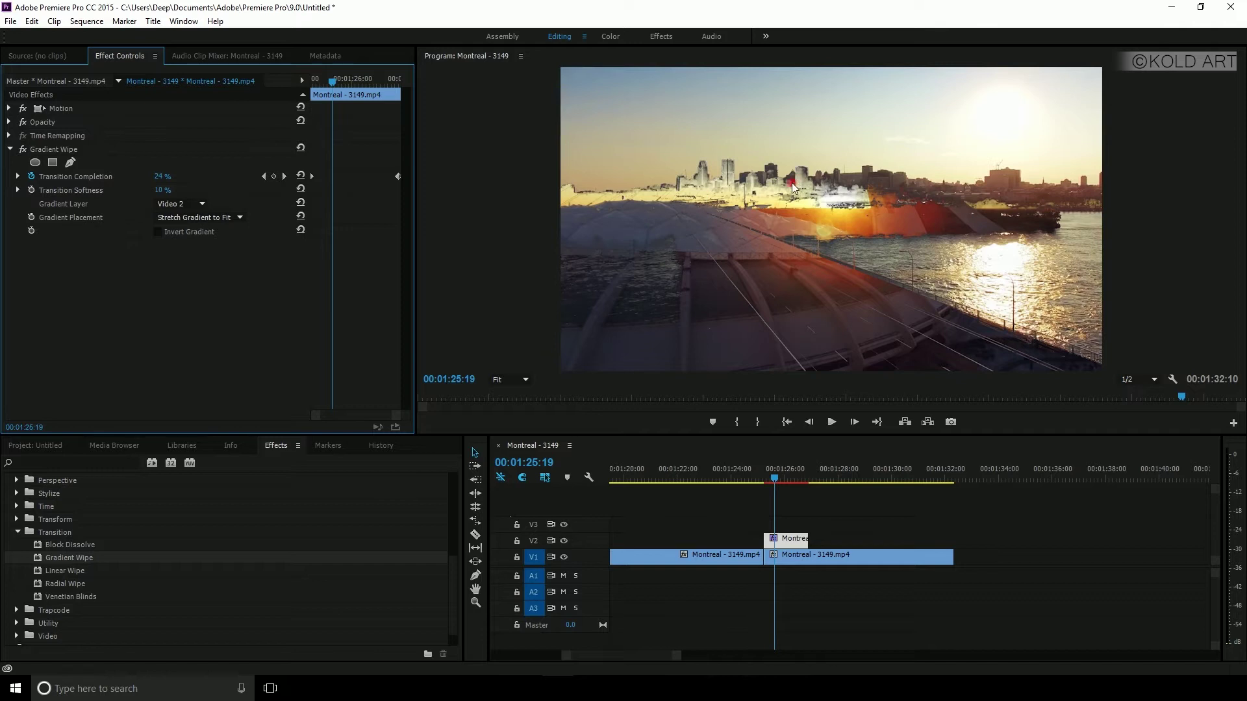
{"action": "left_click", "coordinate": [159, 190]}
{"action": "type", "text": "5"}
{"action": "key", "text": "Return"}
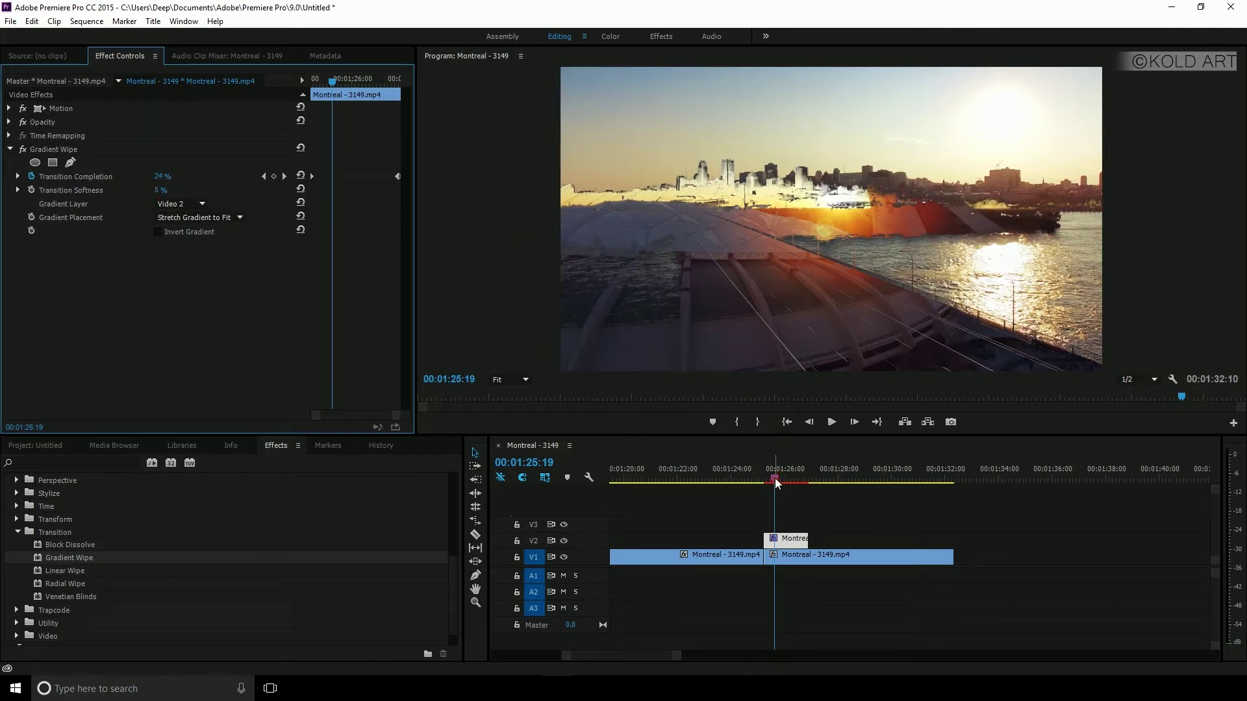
Play back the wipe from about 01:25 and adjust the timeline zoom.
{"action": "left_click_drag", "start_coordinate": [776, 482], "coordinate": [754, 480]}
{"action": "key", "text": "space"}
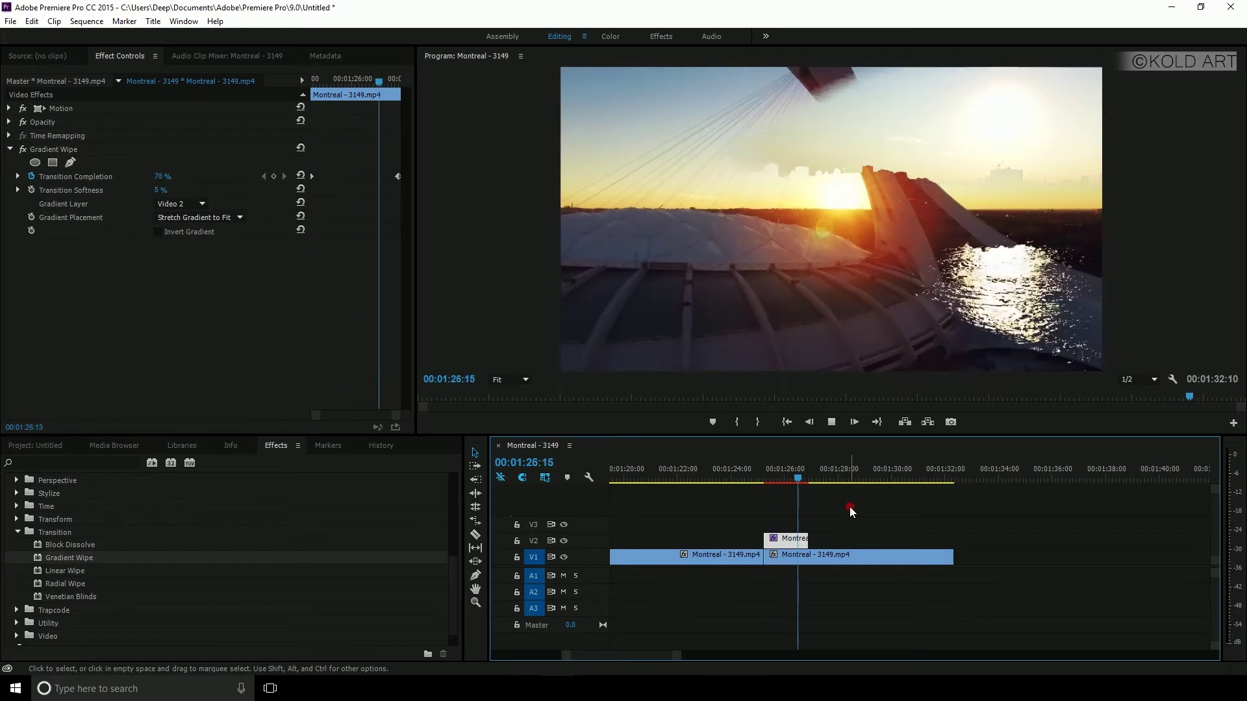
{"action": "key", "text": "space"}
{"action": "key", "text": "minus"}
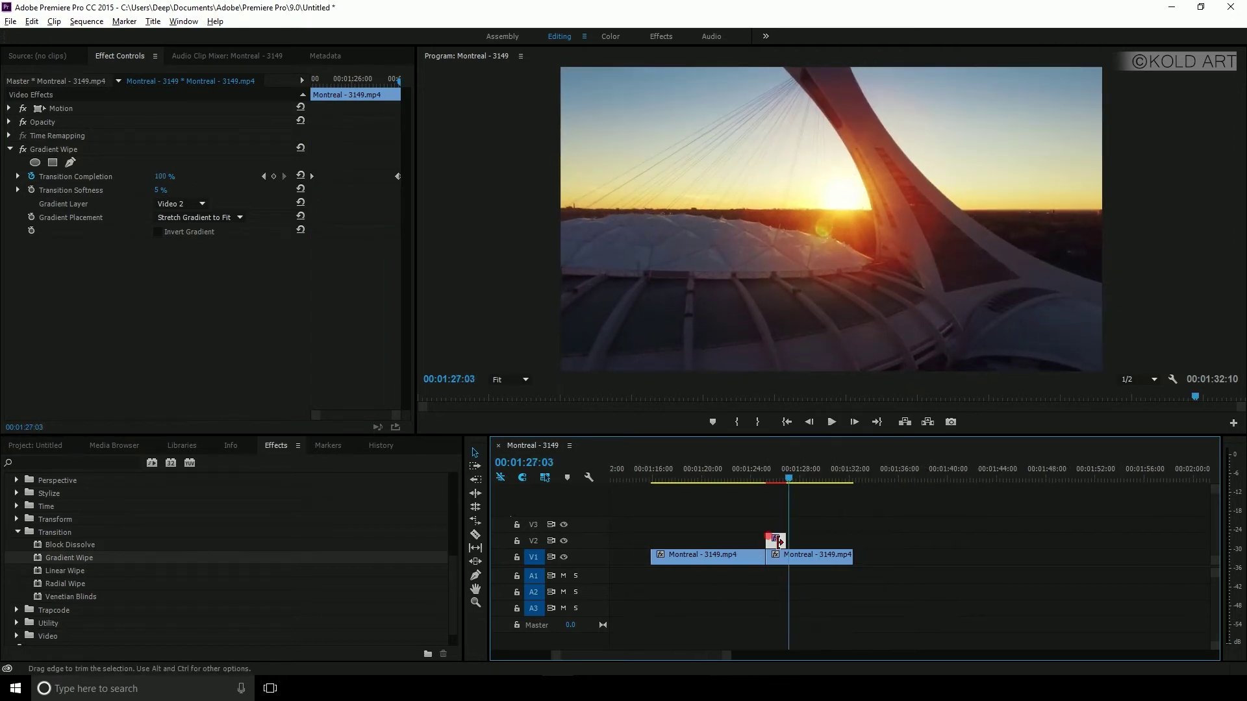
{"action": "key", "text": "minus"}
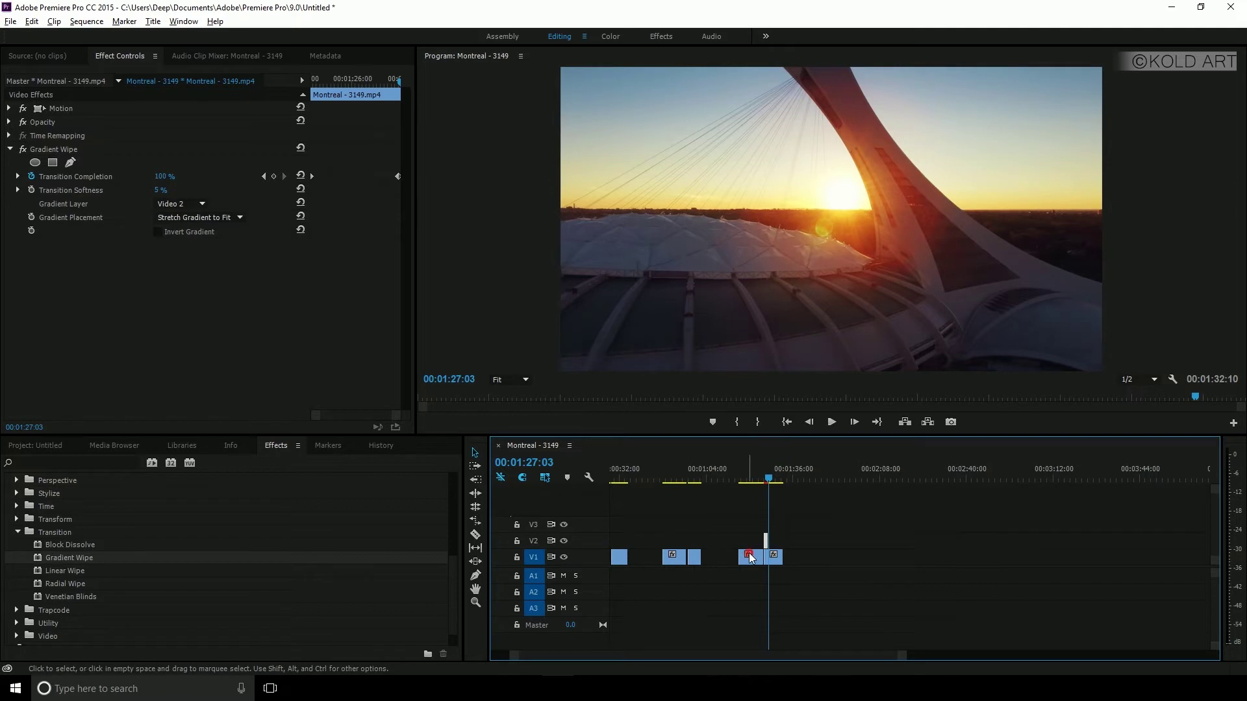
{"action": "key", "text": "equal"}
Zoom in on the earlier clips and put the playhead at 00:00:55:06.
{"action": "left_click_drag", "start_coordinate": [663, 662], "coordinate": [643, 661]}
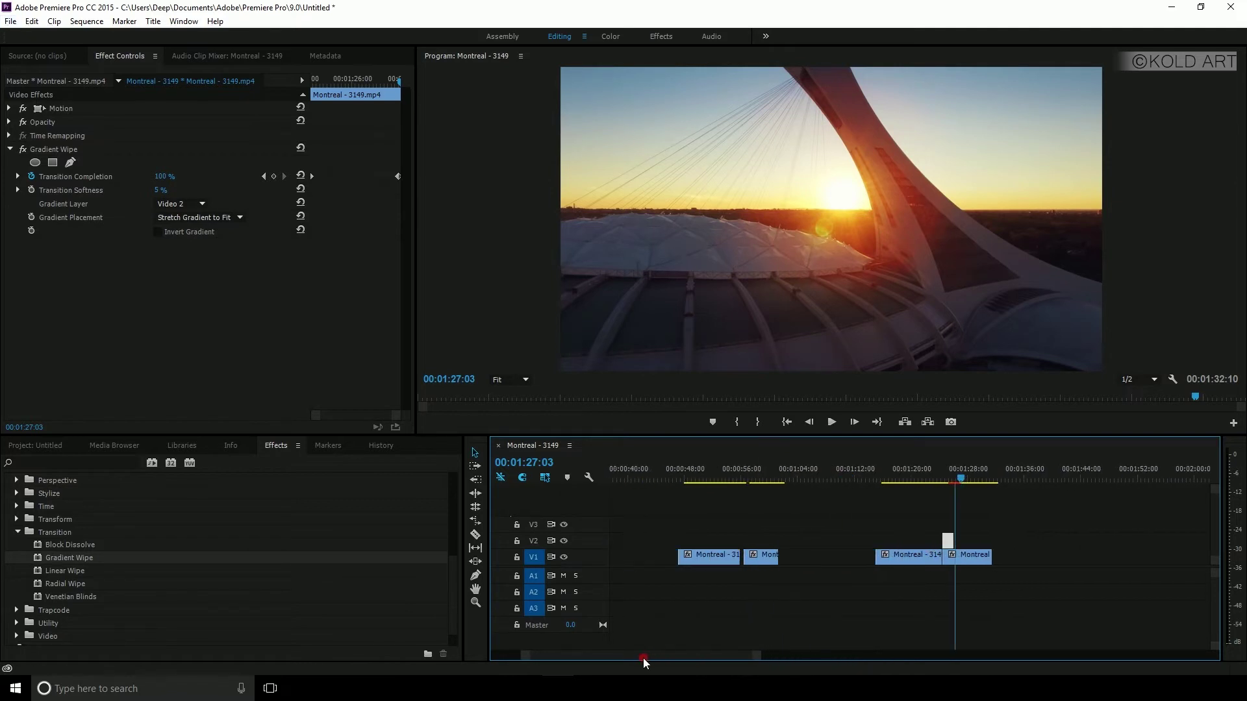
{"action": "key", "text": "equal"}
{"action": "left_click", "coordinate": [799, 478]}
{"action": "left_click_drag", "start_coordinate": [799, 478], "coordinate": [832, 487]}
{"action": "key", "text": "equal"}
{"action": "key", "text": "equal"}
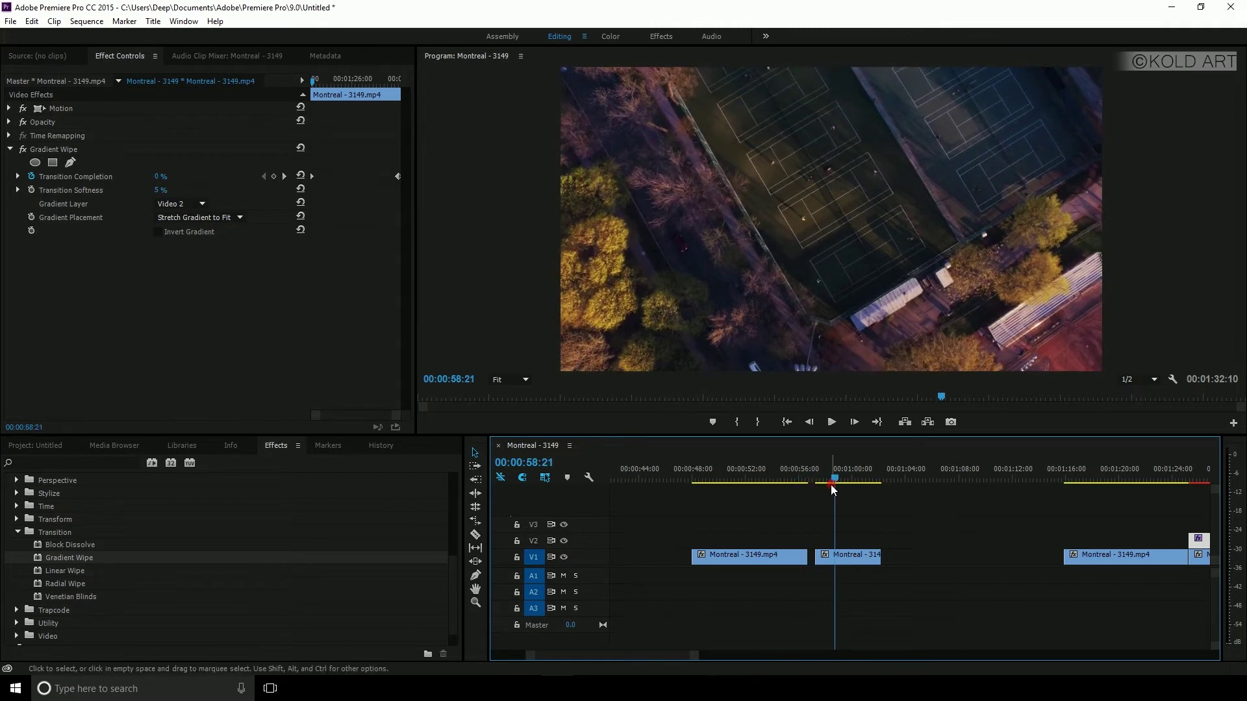
Razor the V1 clip at the playhead and lift the short piece onto V2.
{"action": "left_click", "coordinate": [474, 535]}
{"action": "left_click", "coordinate": [836, 558]}
{"action": "key", "text": "v"}
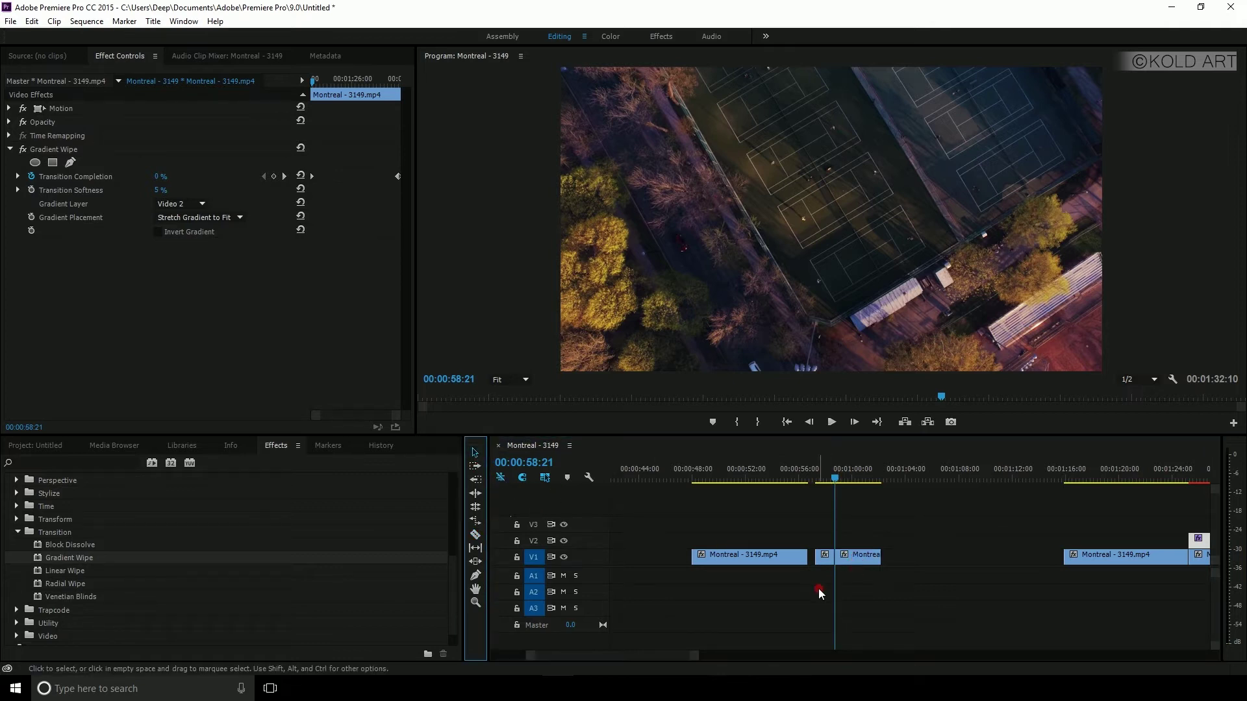
{"action": "left_click_drag", "start_coordinate": [826, 559], "coordinate": [797, 544]}
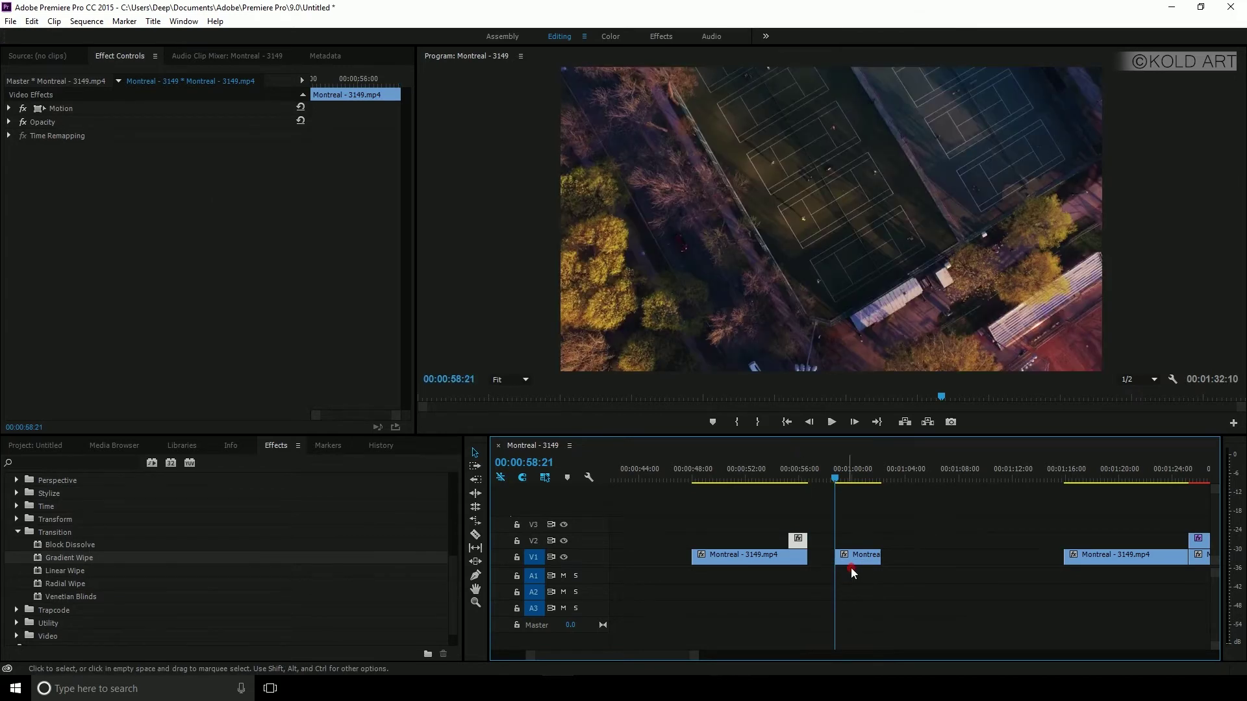
Ripple-delete the V1 gap and apply Gradient Wipe to the new V2 piece.
{"action": "left_click", "coordinate": [817, 559]}
{"action": "right_click", "coordinate": [817, 559]}
{"action": "left_click", "coordinate": [844, 563]}
{"action": "key", "text": "="}
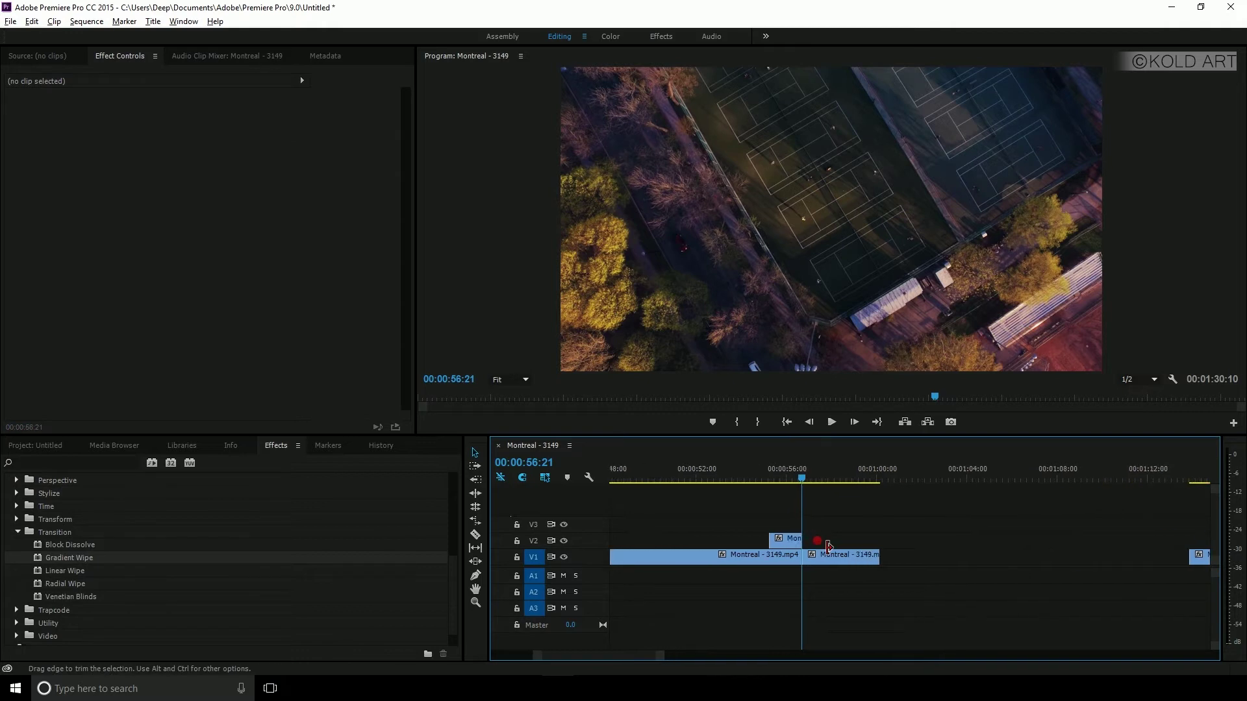
{"action": "left_click_drag", "start_coordinate": [802, 481], "coordinate": [780, 482]}
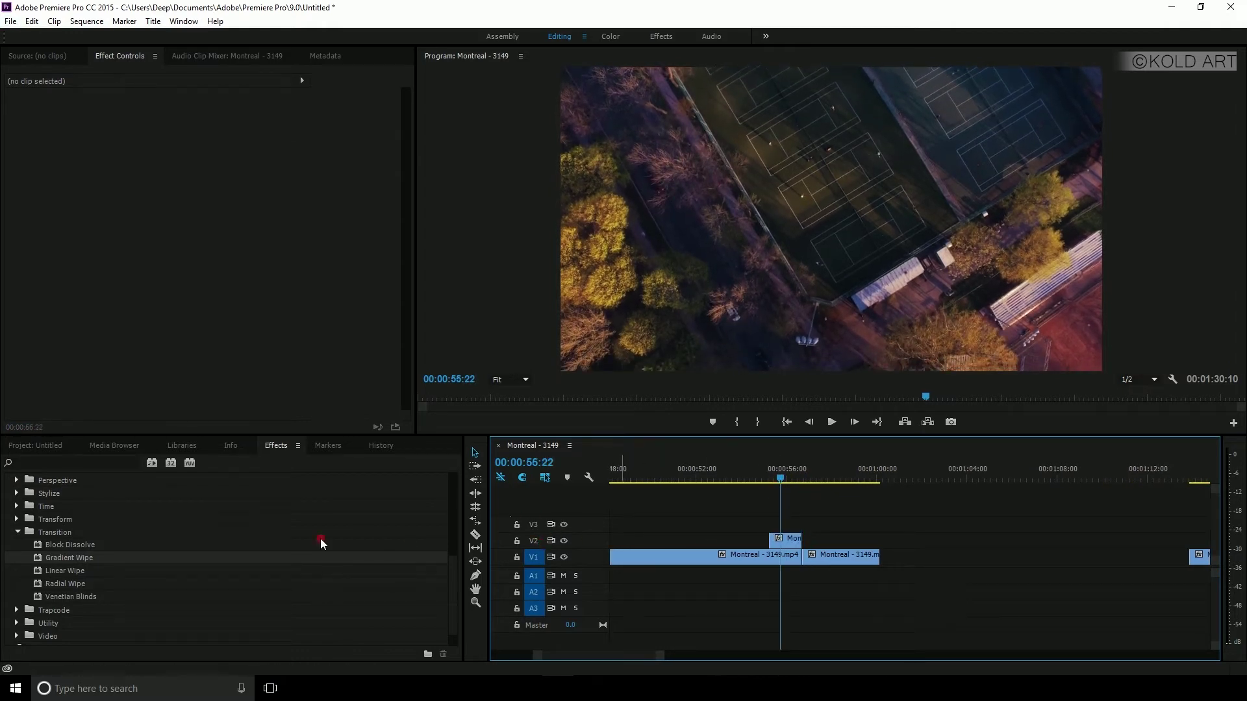
{"action": "left_click_drag", "start_coordinate": [82, 563], "coordinate": [786, 545]}
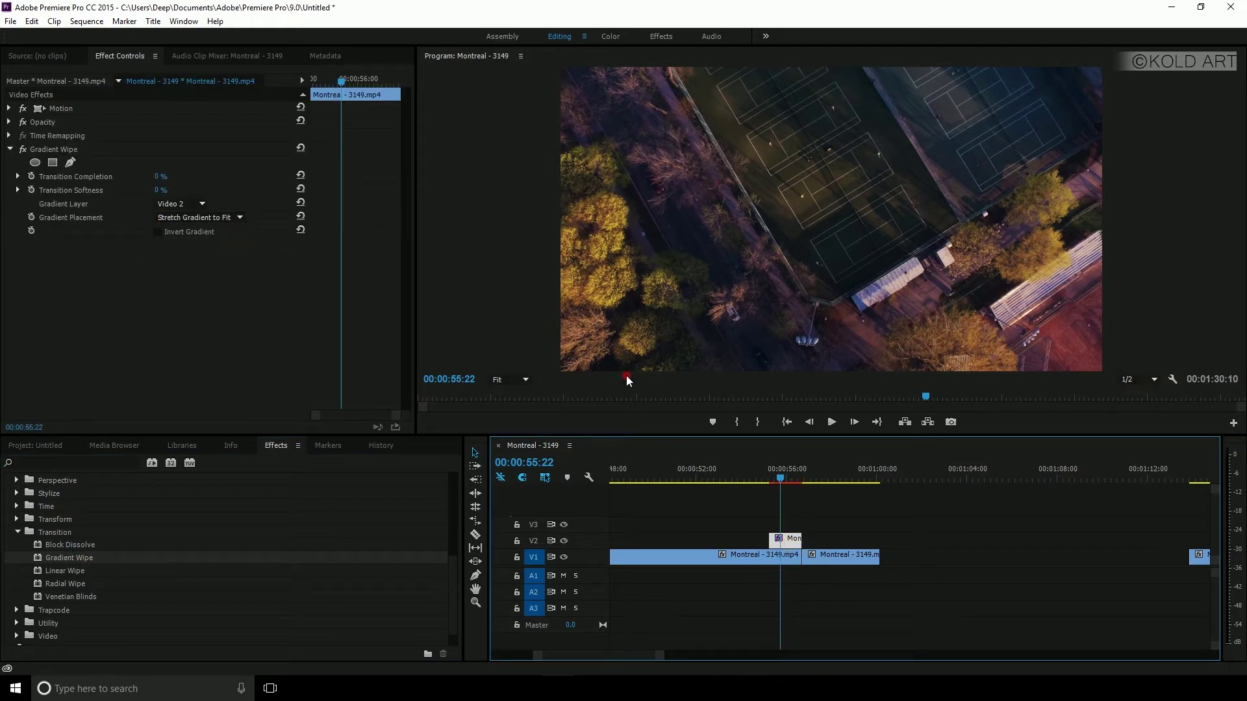
Keyframe Transition Completion from 100% at 00:00:55:08 to 0% at 00:00:56:20.
{"action": "left_click_drag", "start_coordinate": [780, 479], "coordinate": [770, 482]}
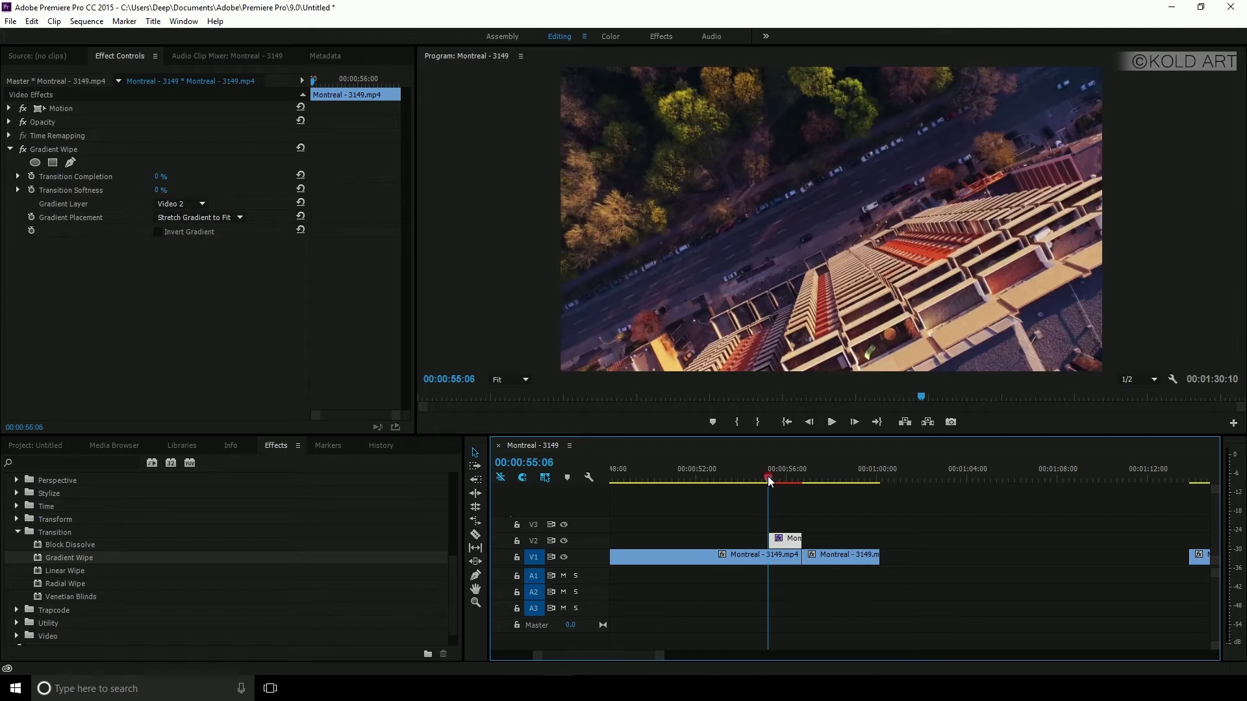
{"action": "left_click", "coordinate": [155, 177]}
{"action": "type", "text": "100"}
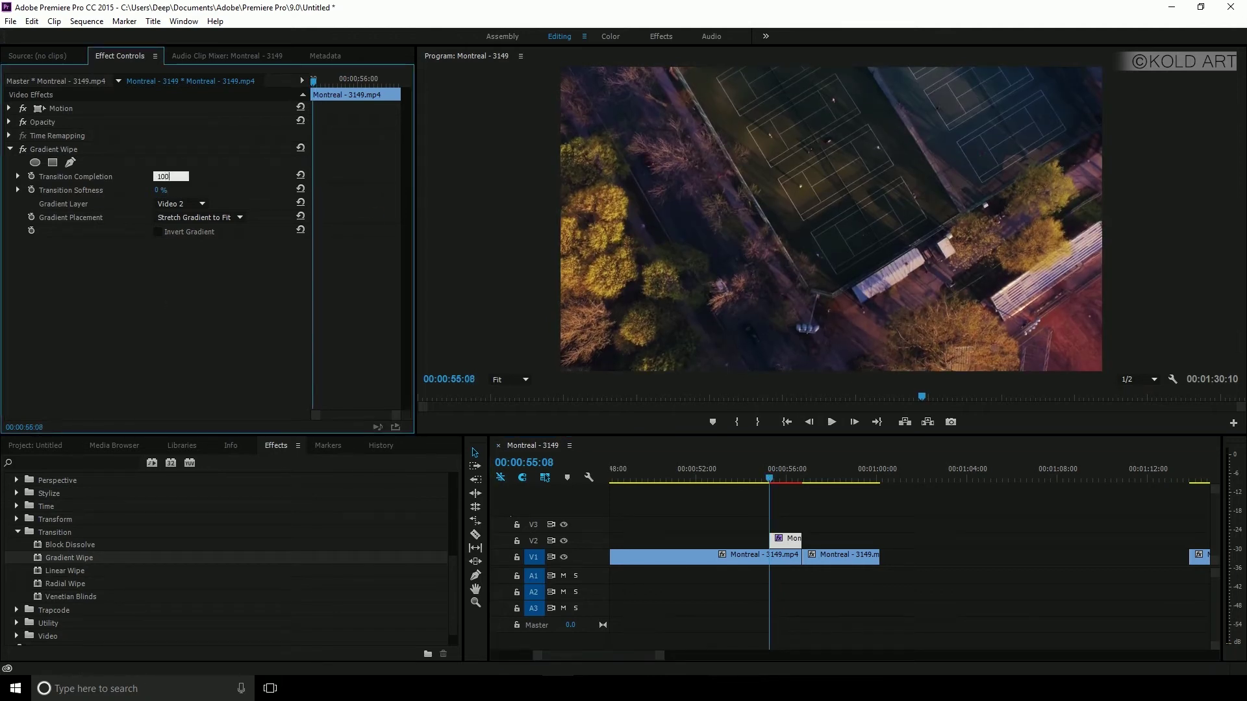
{"action": "left_click", "coordinate": [220, 204]}
{"action": "left_click", "coordinate": [31, 176]}
{"action": "left_click", "coordinate": [773, 479]}
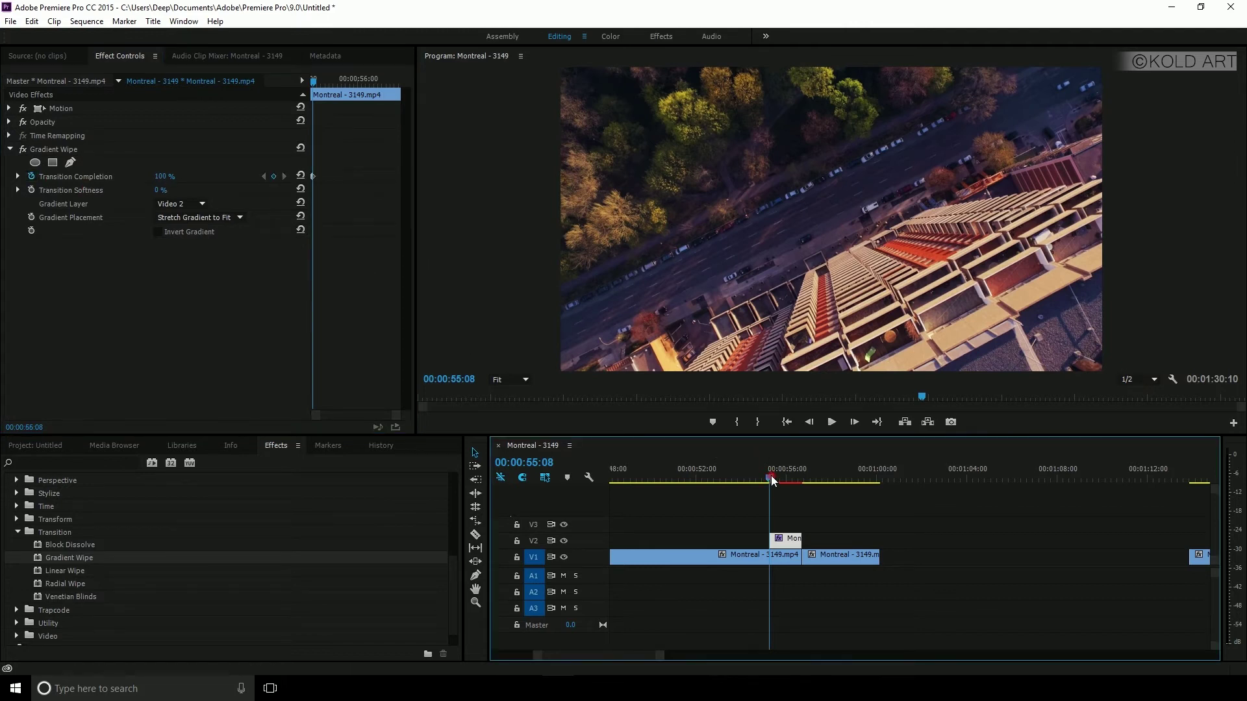
{"action": "left_click_drag", "start_coordinate": [773, 479], "coordinate": [803, 485]}
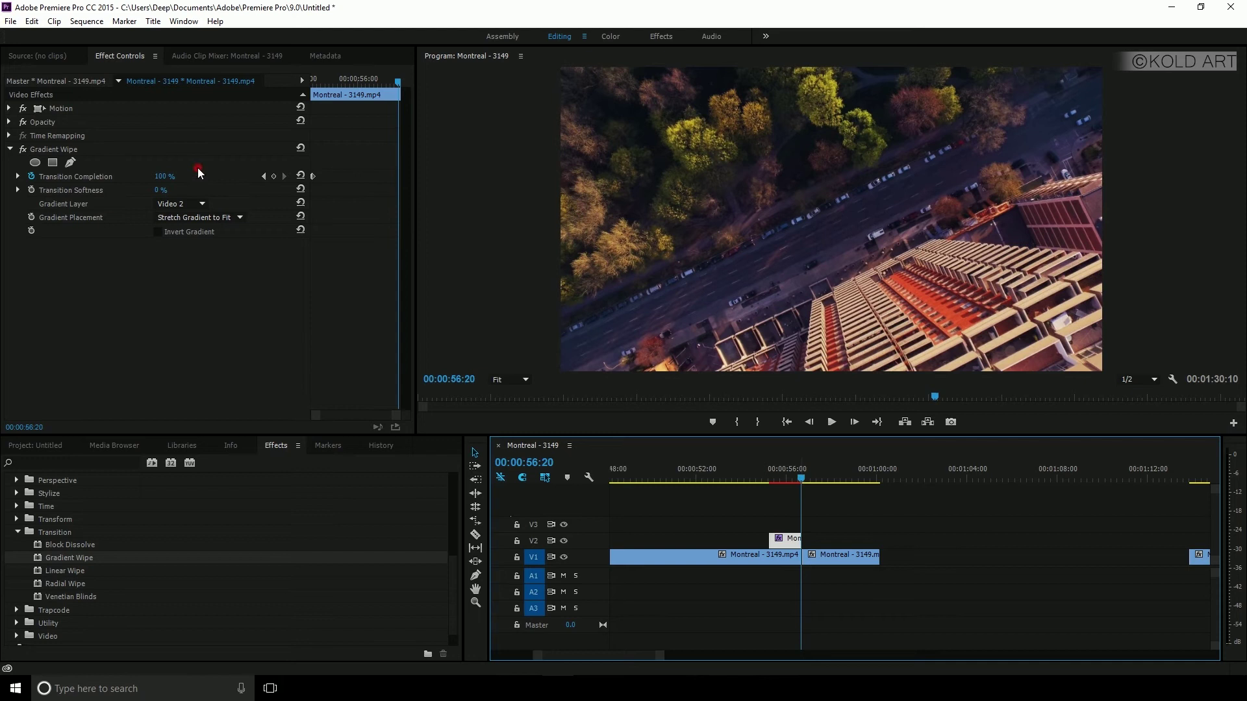
{"action": "left_click", "coordinate": [162, 176]}
{"action": "type", "text": "0"}
{"action": "key", "text": "Return"}
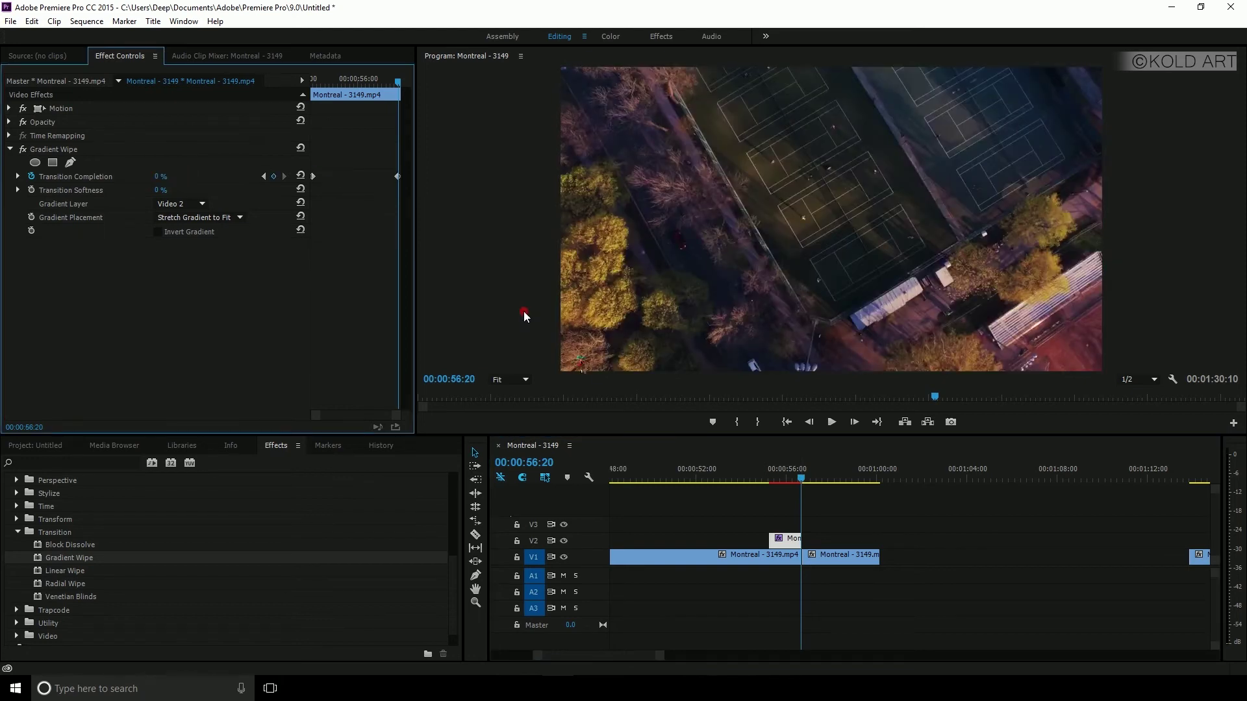
Set the Gradient Wipe's Transition Softness to 4%.
{"action": "left_click", "coordinate": [795, 479]}
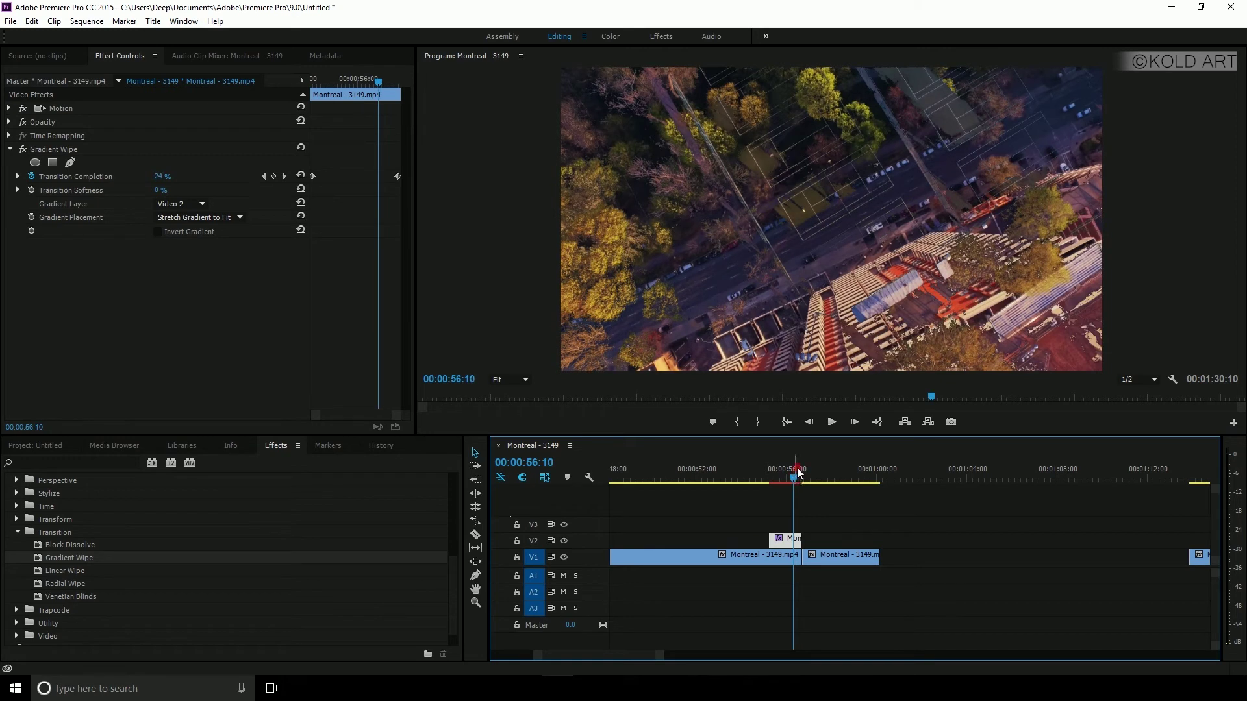
{"action": "left_click", "coordinate": [159, 190]}
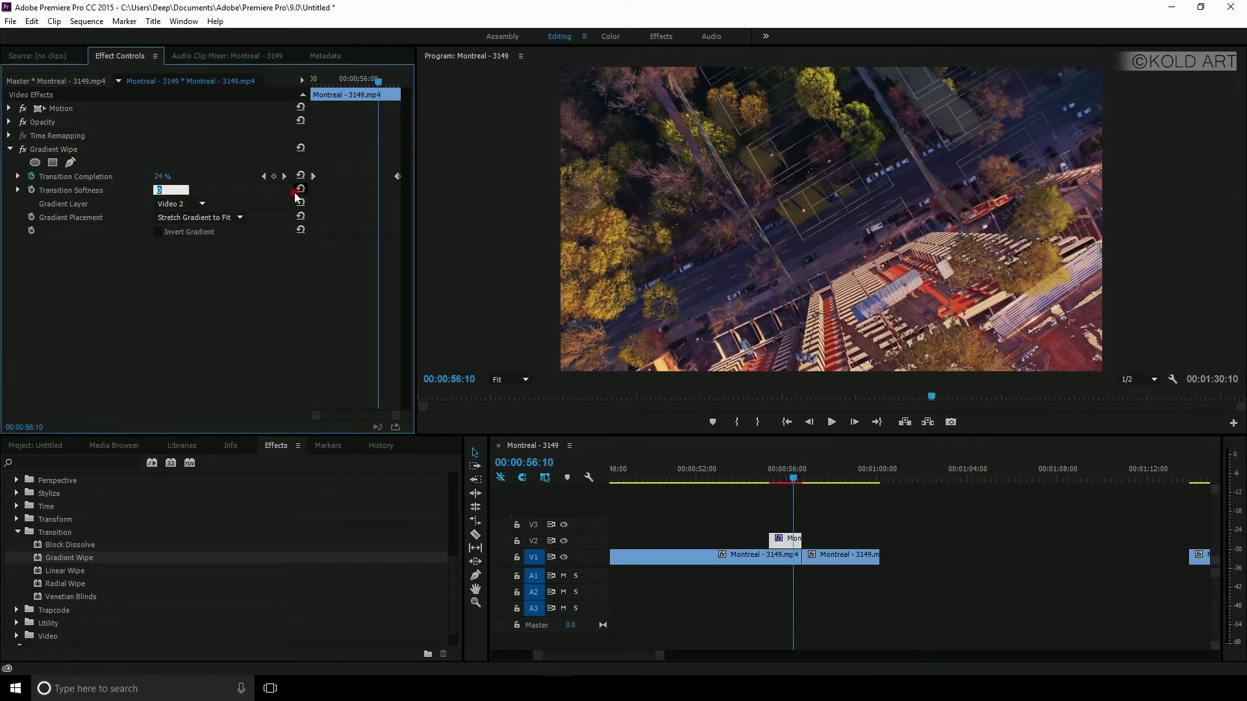
{"action": "type", "text": "4"}
{"action": "key", "text": "Return"}
Play and scrub through the wipe to preview it, then zoom the timeline out.
{"action": "left_click_drag", "start_coordinate": [792, 478], "coordinate": [754, 478]}
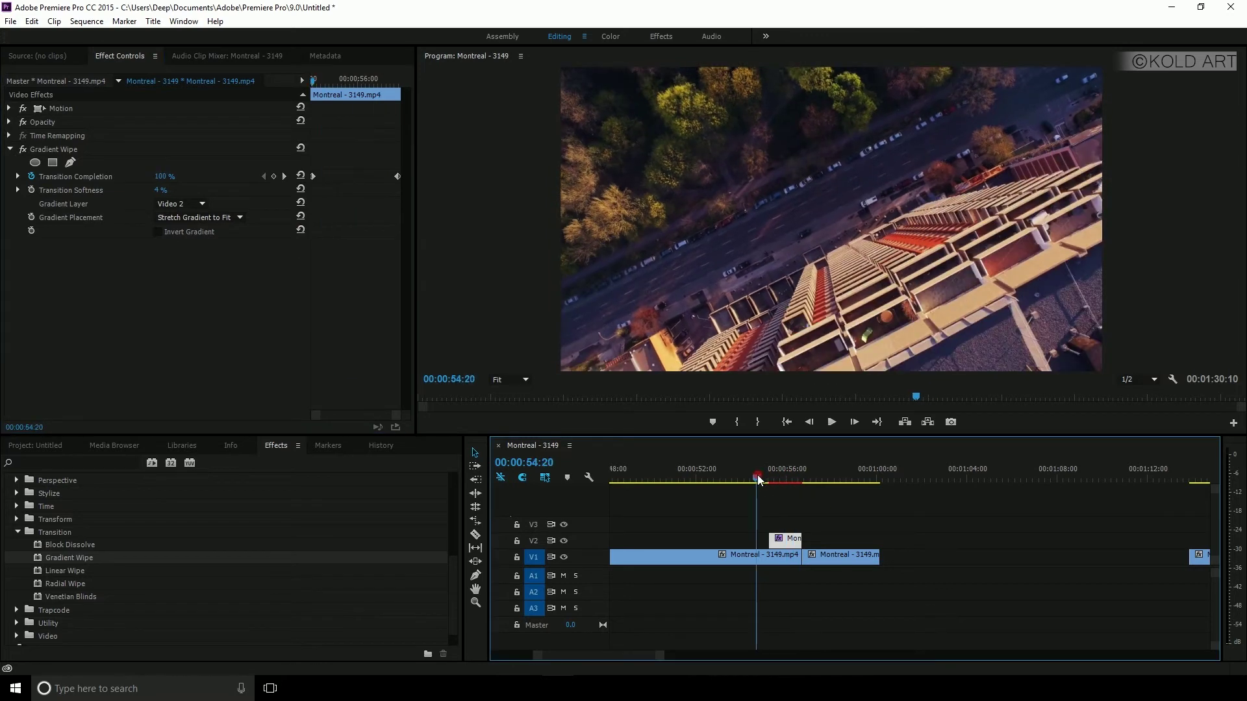
{"action": "key", "text": "space"}
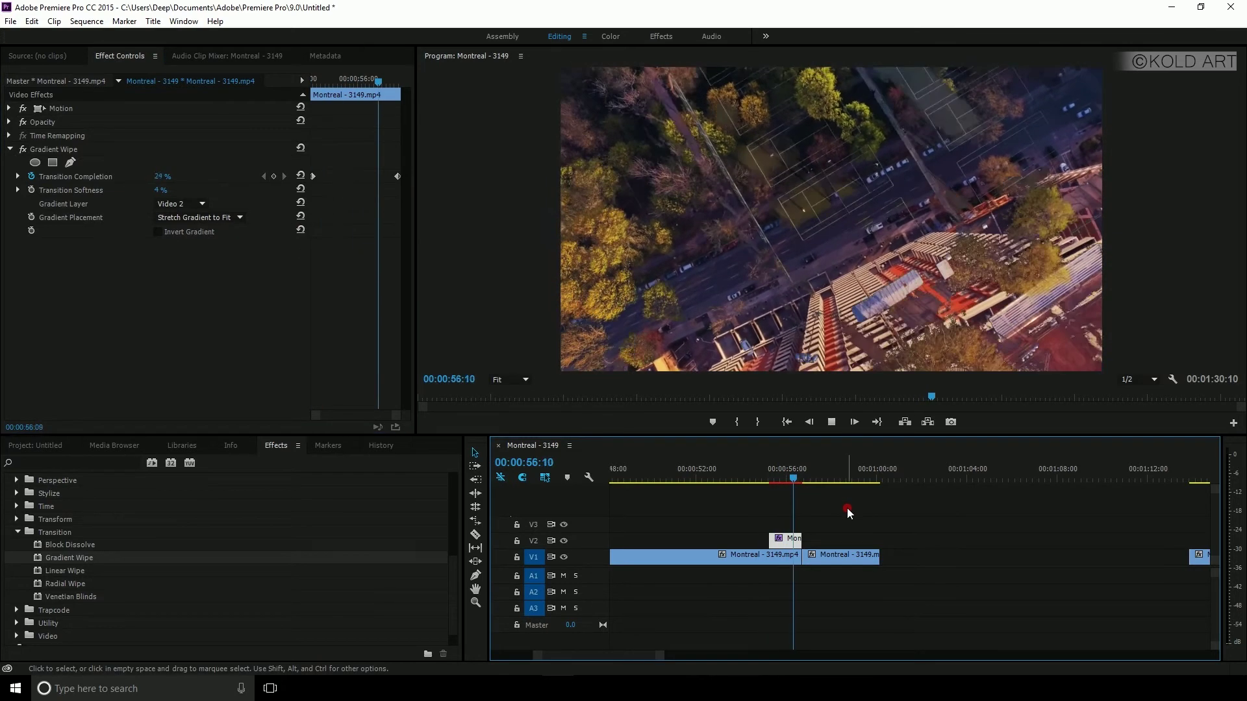
{"action": "left_click", "coordinate": [809, 479]}
{"action": "left_click_drag", "start_coordinate": [808, 480], "coordinate": [822, 480]}
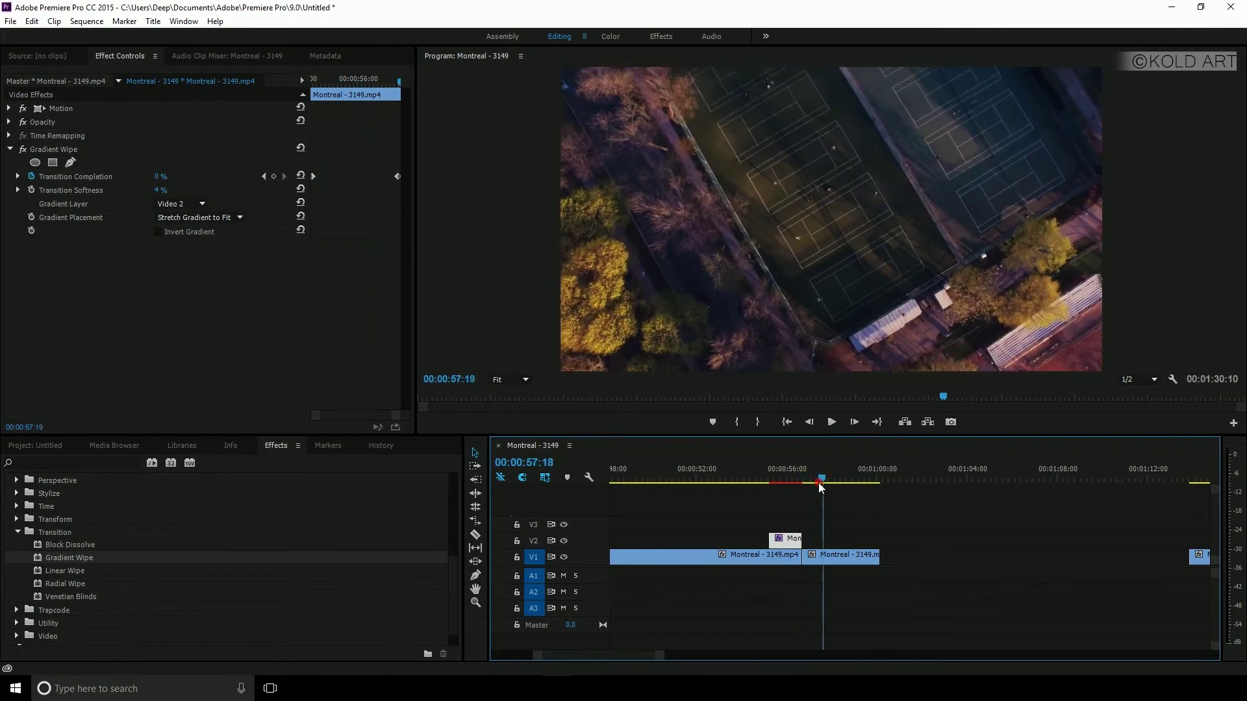
{"action": "key", "text": "minus"}
{"action": "scroll", "coordinate": [806, 558], "scroll_direction": "up", "scroll_amount": 3}
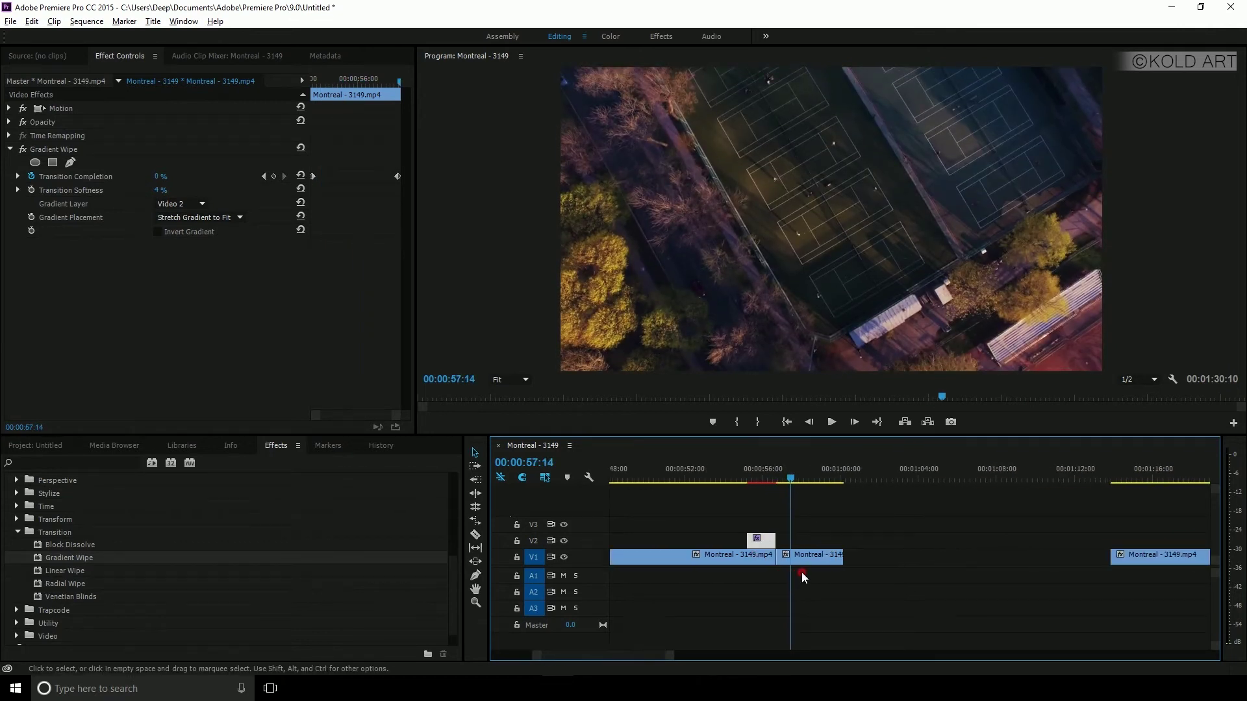
{"action": "left_click_drag", "start_coordinate": [789, 482], "coordinate": [775, 480]}
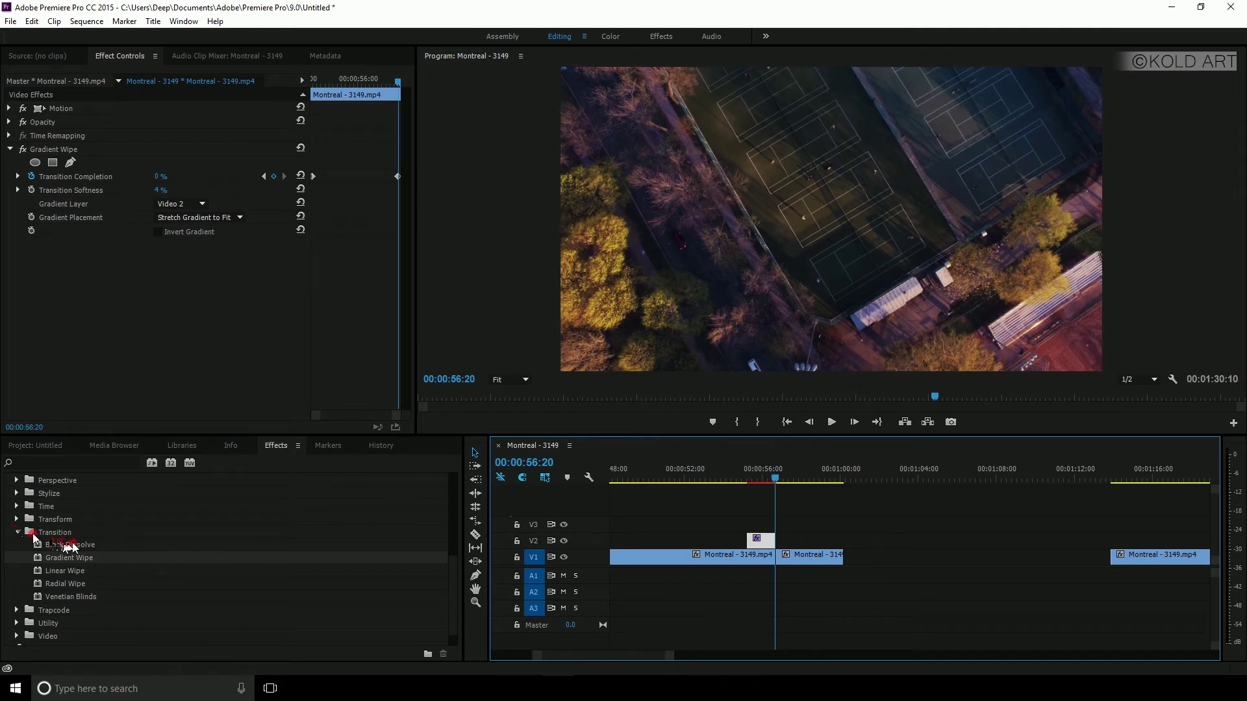
Place Additive Dissolve on the V1 cut near 00:00:57 and scrub to preview it.
{"action": "left_click", "coordinate": [18, 533]}
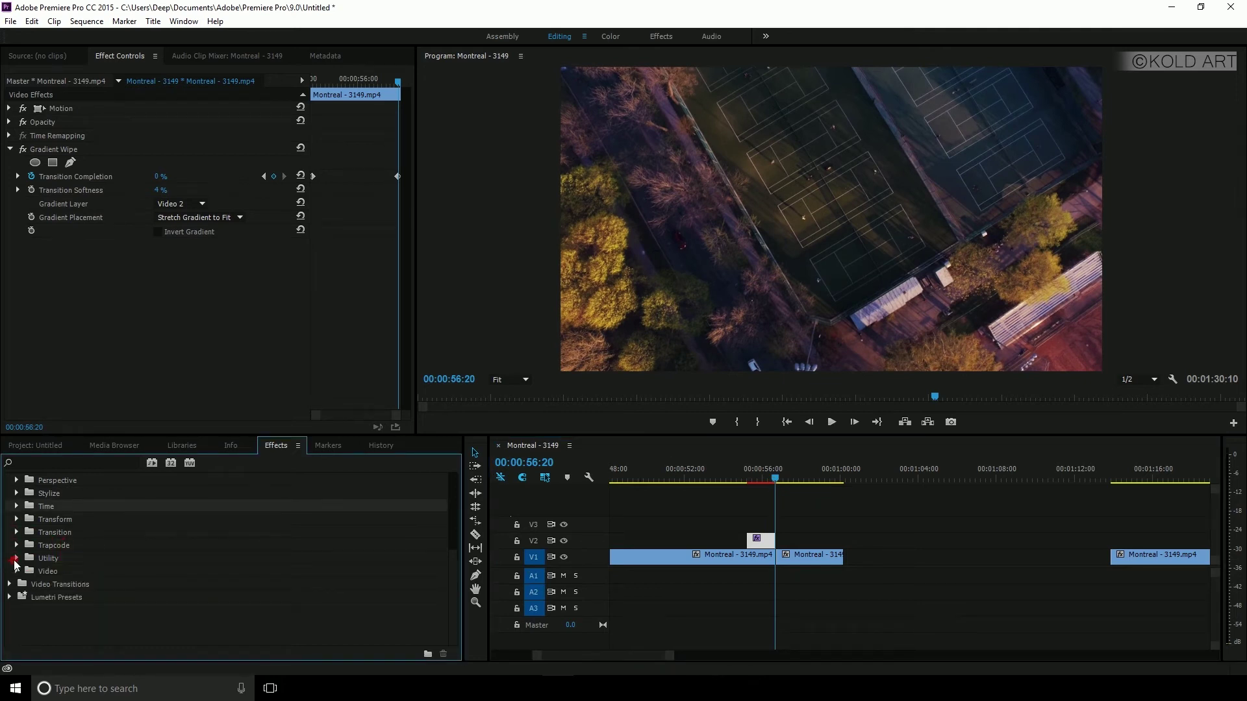
{"action": "scroll", "coordinate": [15, 563], "scroll_direction": "up", "scroll_amount": 2}
{"action": "scroll", "coordinate": [13, 500], "scroll_direction": "up", "scroll_amount": 2}
{"action": "scroll", "coordinate": [16, 513], "scroll_direction": "up", "scroll_amount": 1}
{"action": "left_click", "coordinate": [11, 519]}
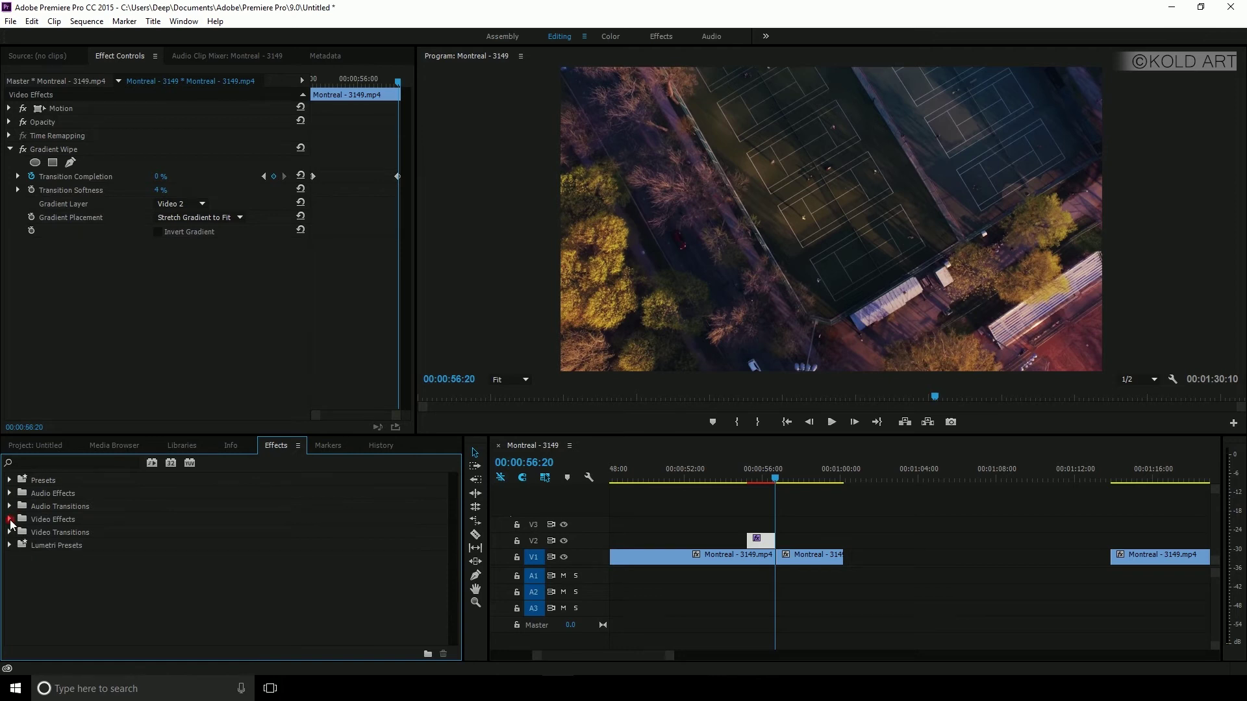
{"action": "left_click", "coordinate": [10, 532]}
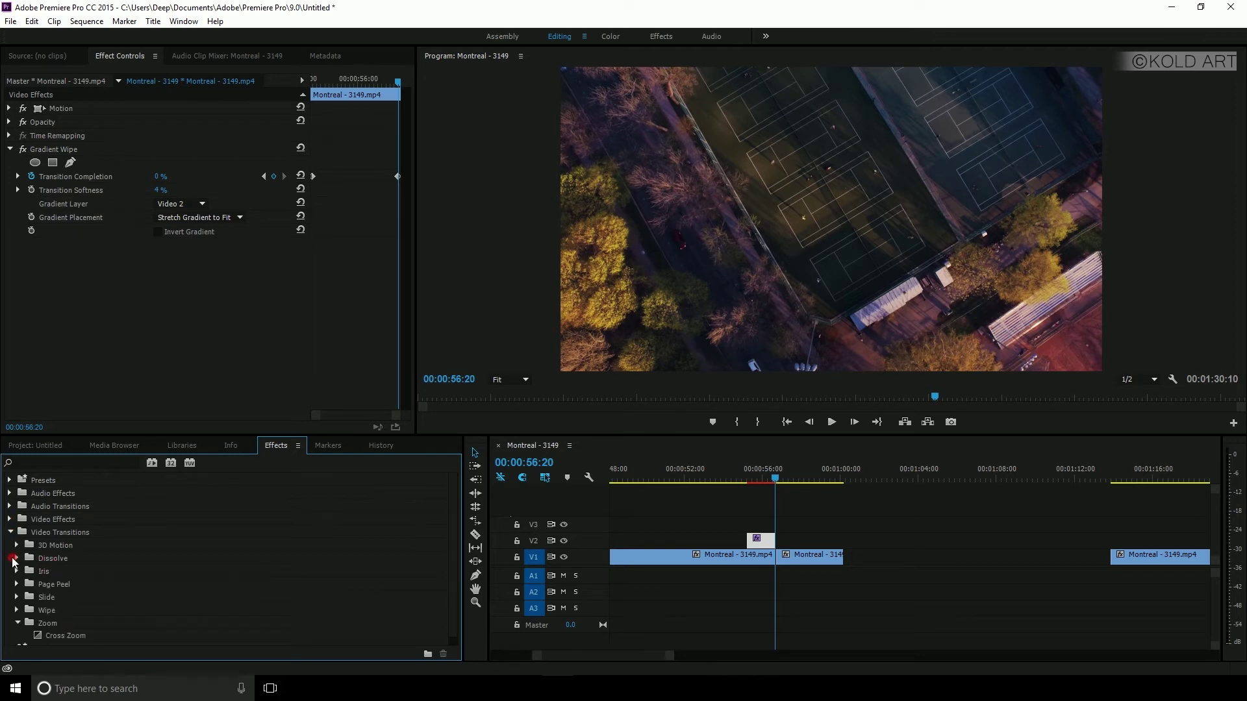
{"action": "left_click", "coordinate": [15, 559]}
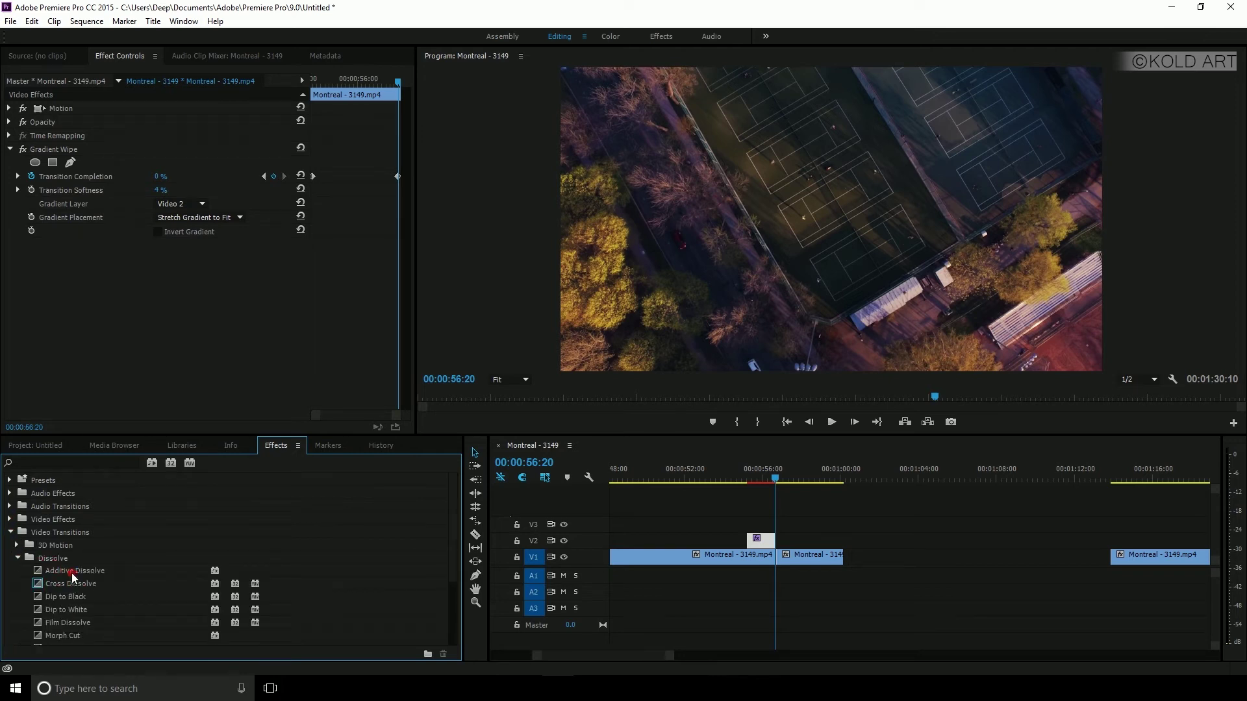
{"action": "left_click", "coordinate": [72, 573]}
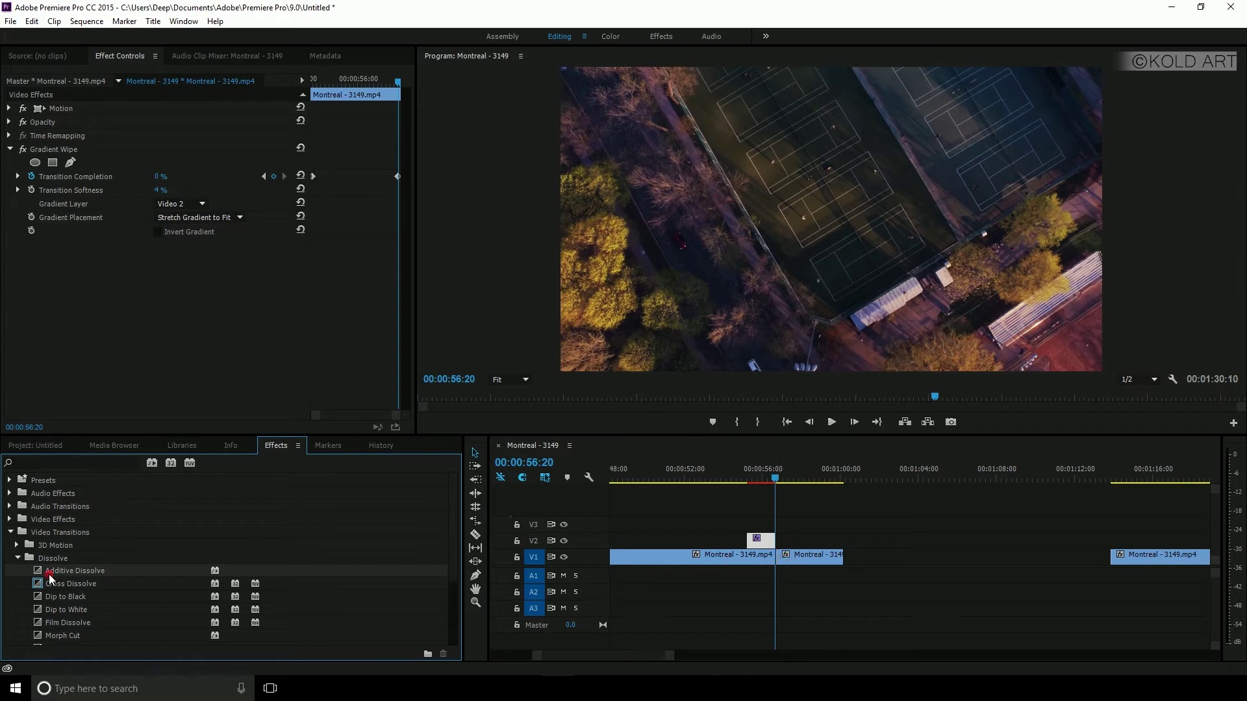
{"action": "key", "text": "equal"}
{"action": "key", "text": "equal"}
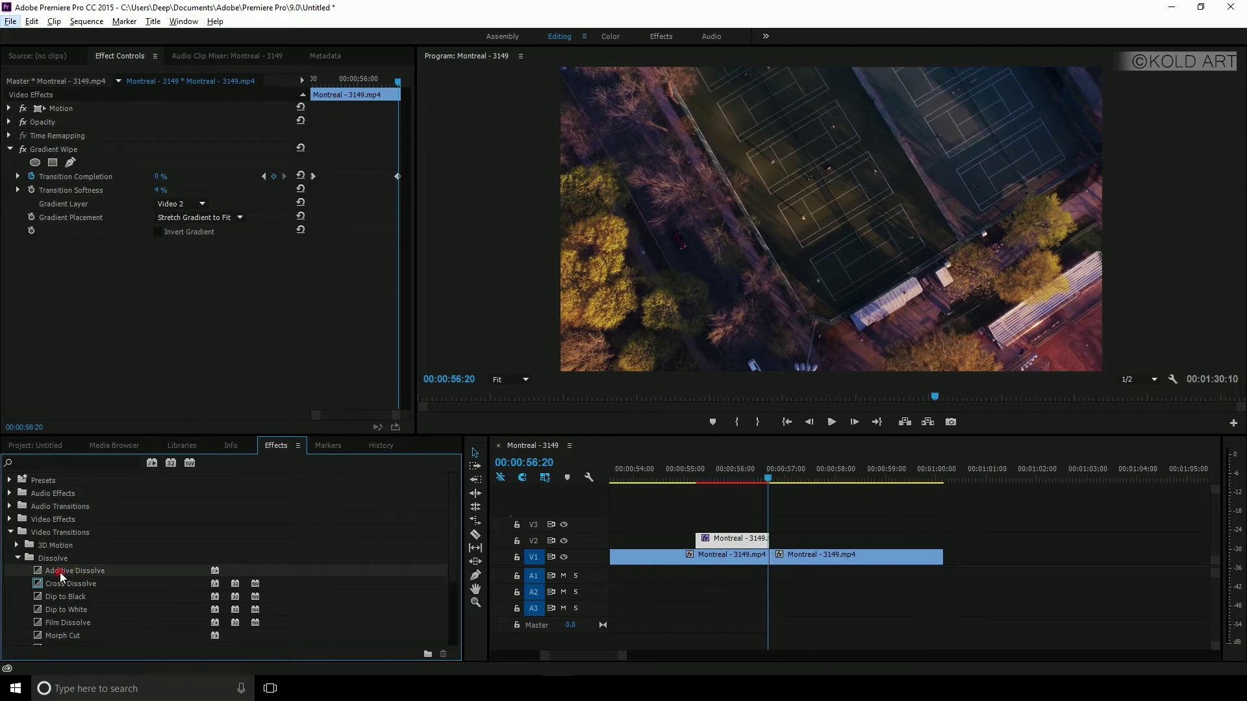
{"action": "left_click_drag", "start_coordinate": [60, 572], "coordinate": [771, 558]}
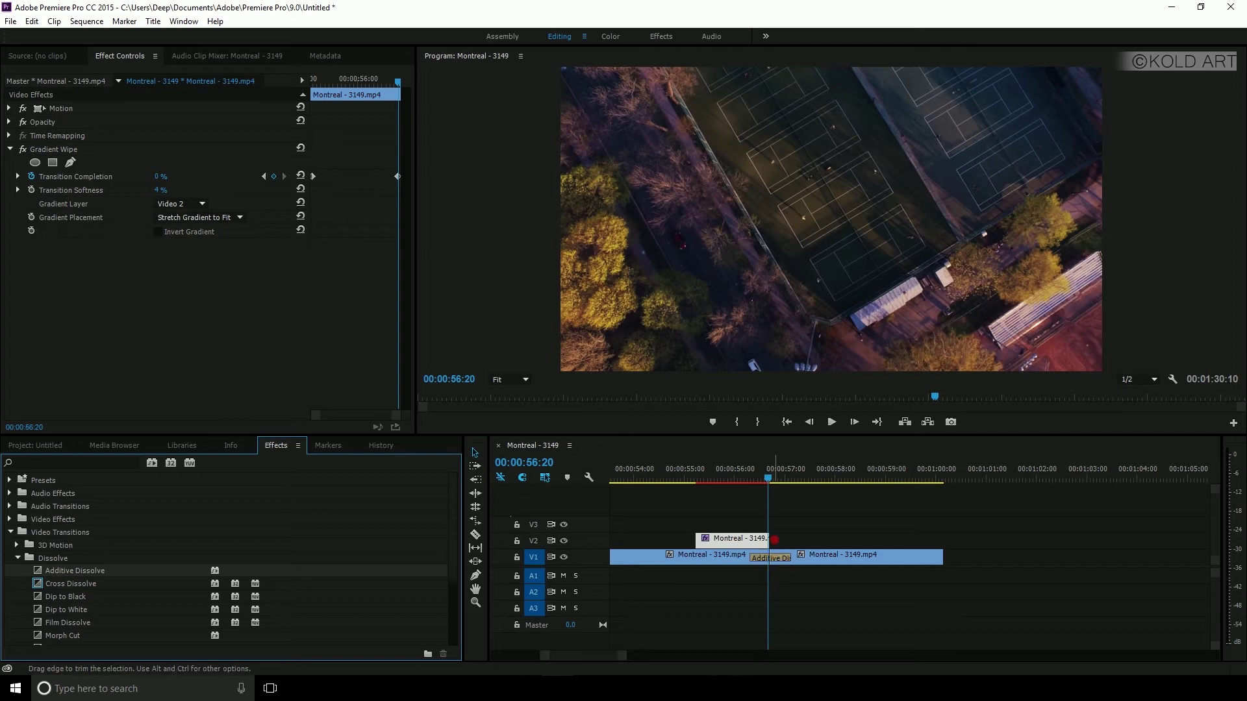
{"action": "left_click_drag", "start_coordinate": [768, 481], "coordinate": [774, 488]}
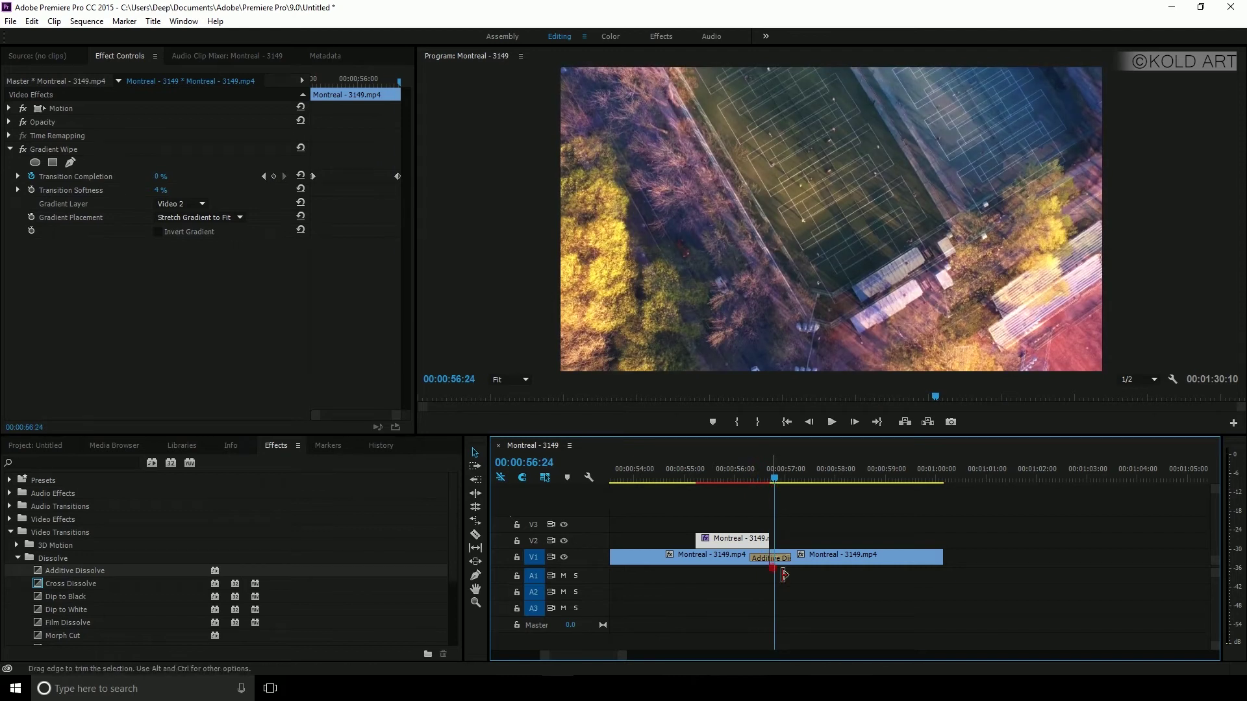
Delete the Additive Dissolve from the cut and zoom the timeline out.
{"action": "left_click", "coordinate": [775, 558]}
{"action": "key", "text": "Delete"}
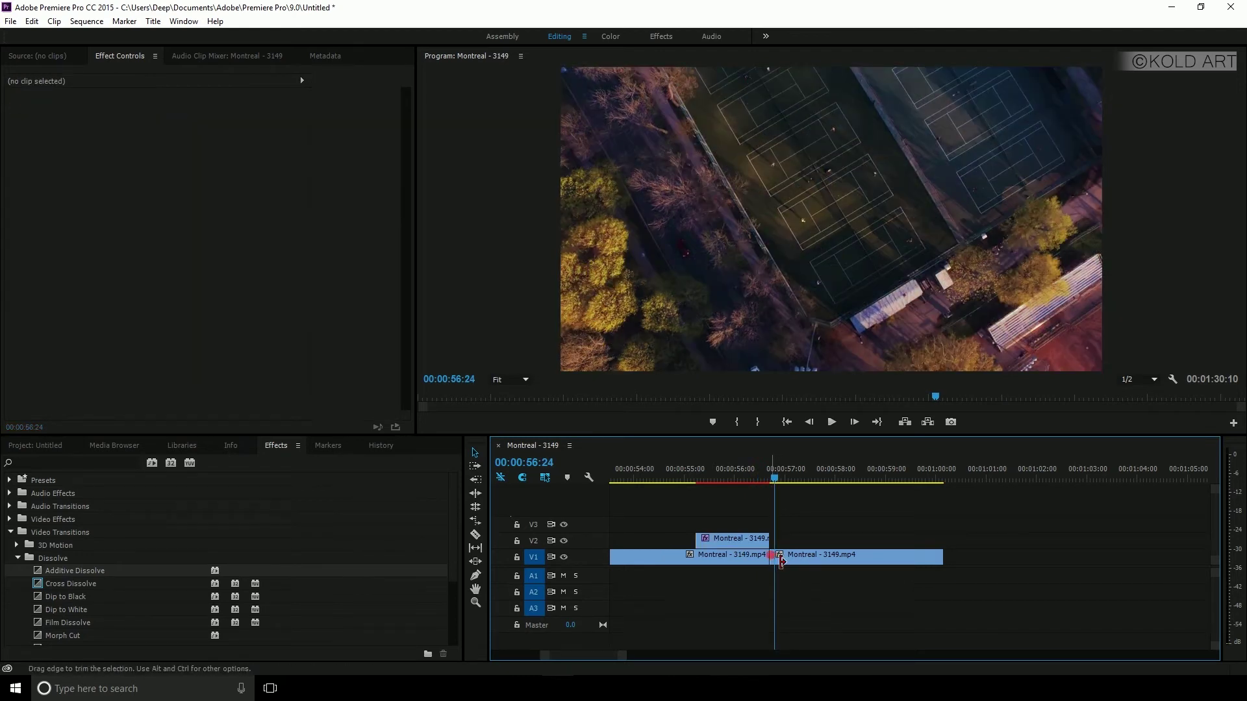
{"action": "key", "text": "minus"}
{"action": "key", "text": "minus"}
{"action": "key", "text": "minus"}
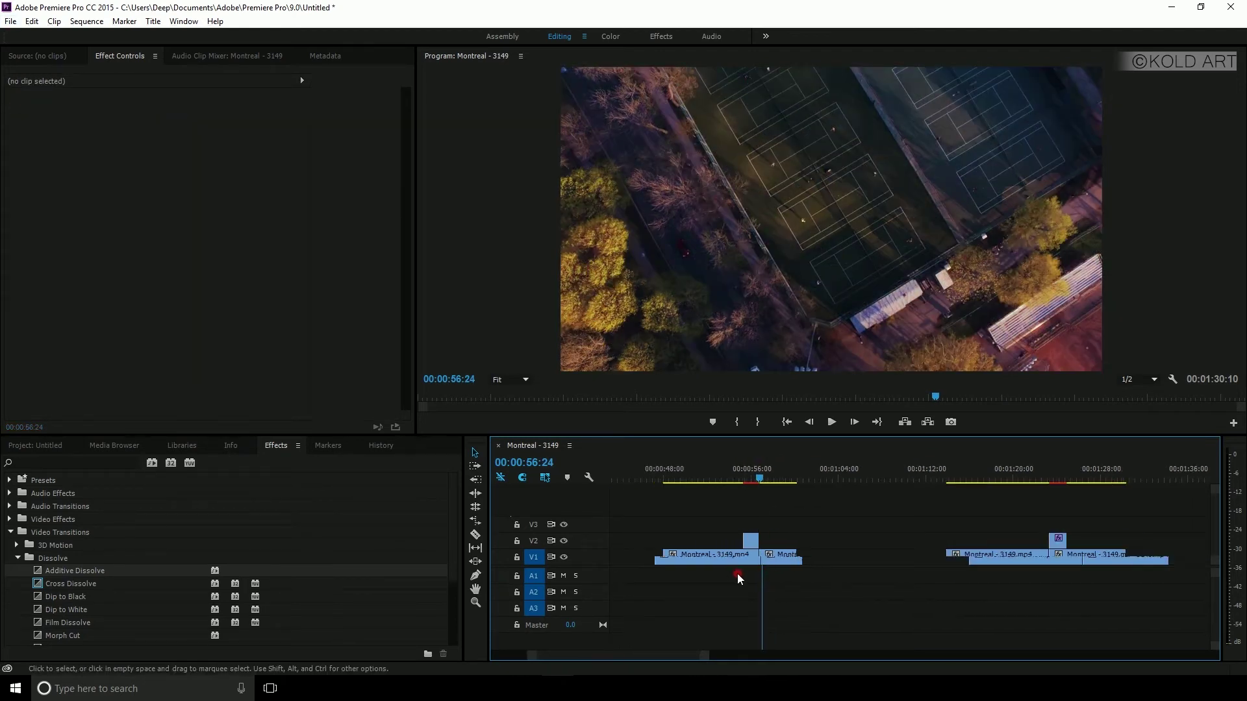
{"action": "key", "text": "minus"}
{"action": "key", "text": "minus"}
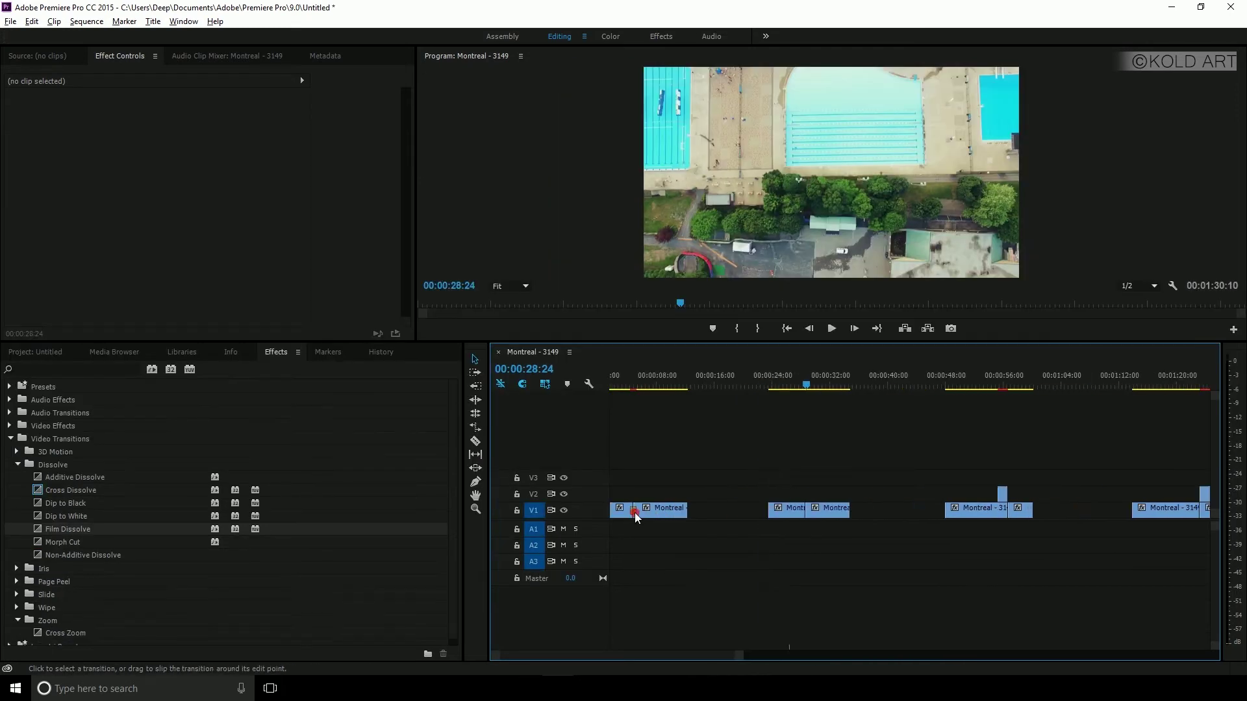
Zoom in on the first V1 cut near 00:00:04 and delete its Cross Zoom transition.
{"action": "key", "text": "equal"}
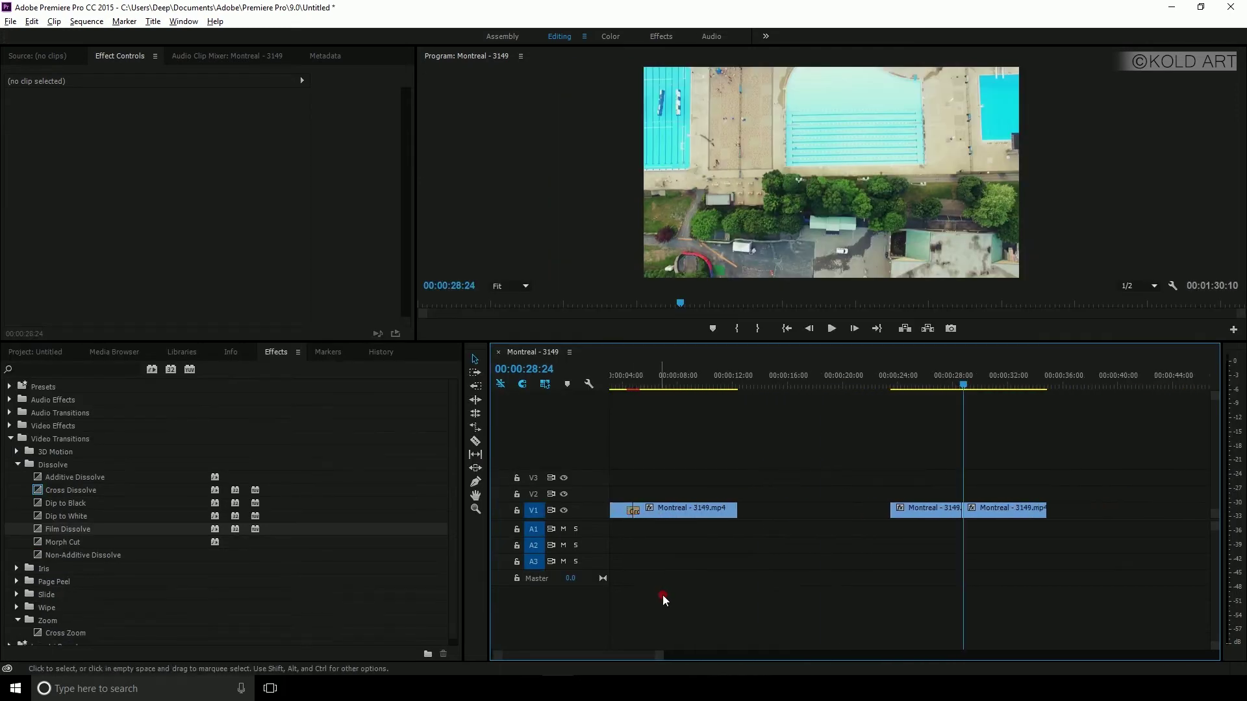
{"action": "key", "text": "equal"}
{"action": "key", "text": "equal"}
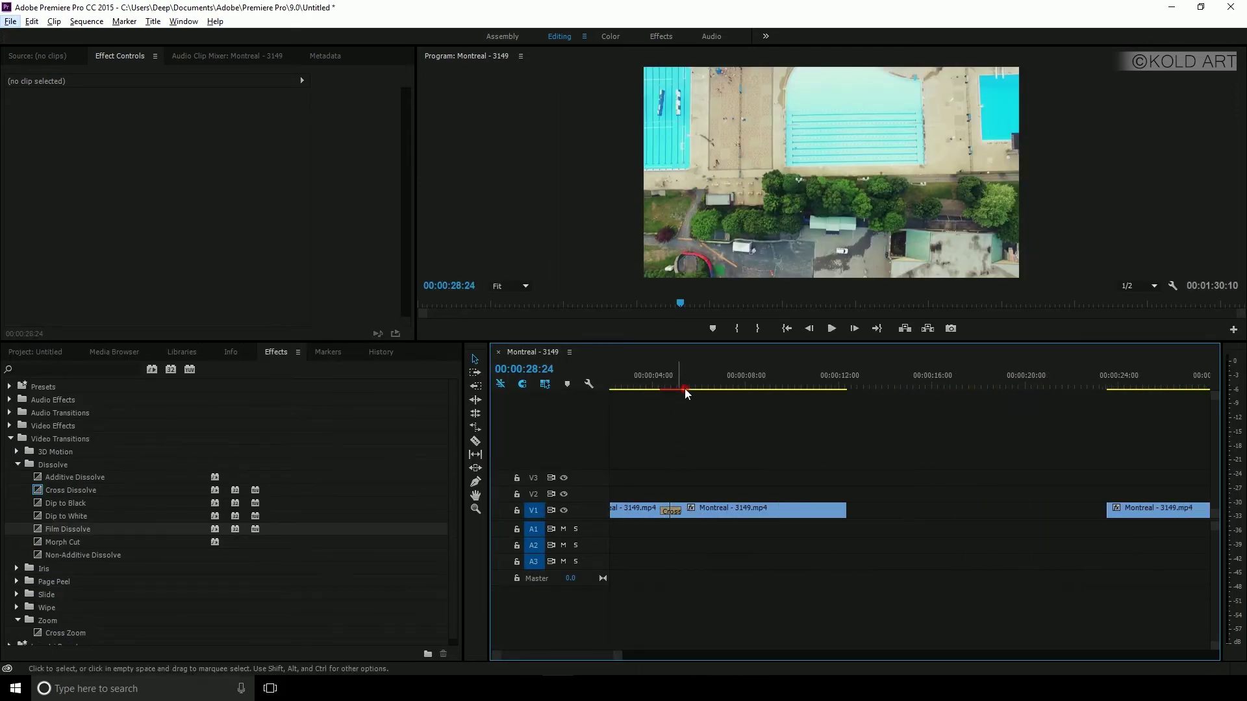
{"action": "left_click_drag", "start_coordinate": [684, 388], "coordinate": [665, 387]}
{"action": "left_click", "coordinate": [675, 513]}
{"action": "key", "text": "Delete"}
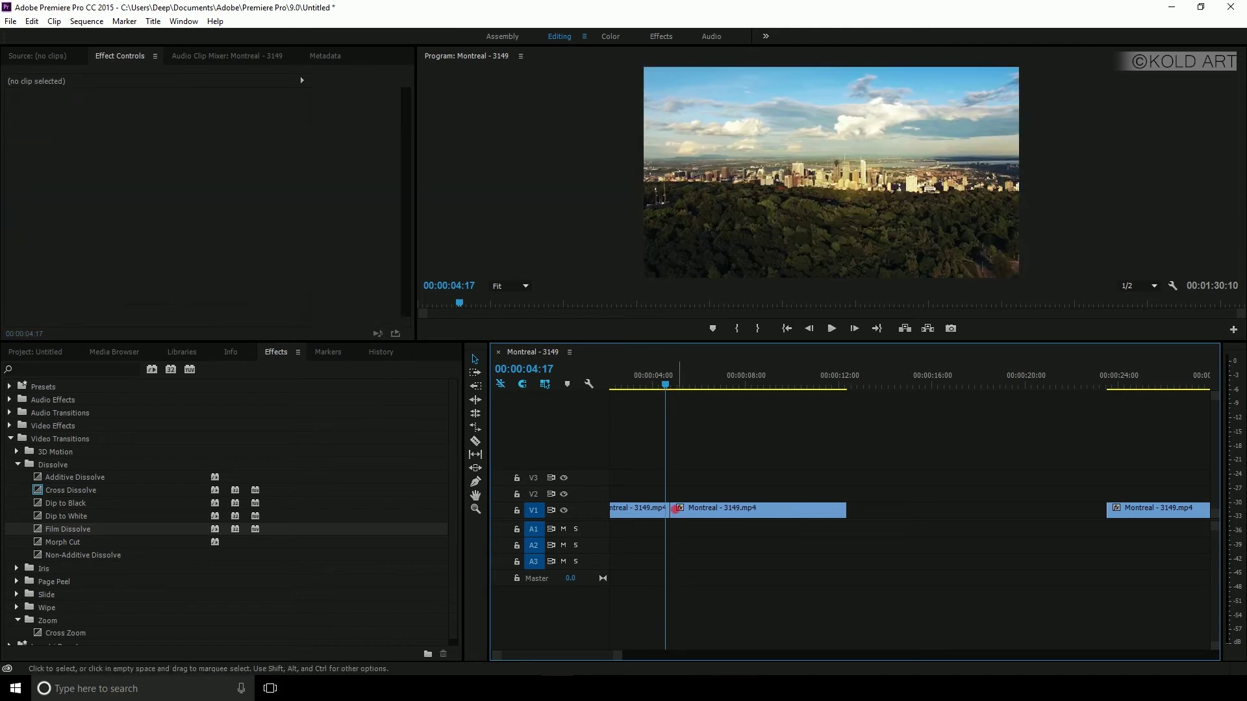
Apply Additive Dissolve to the first cut, scrub to preview it, then remove it.
{"action": "left_click", "coordinate": [71, 533]}
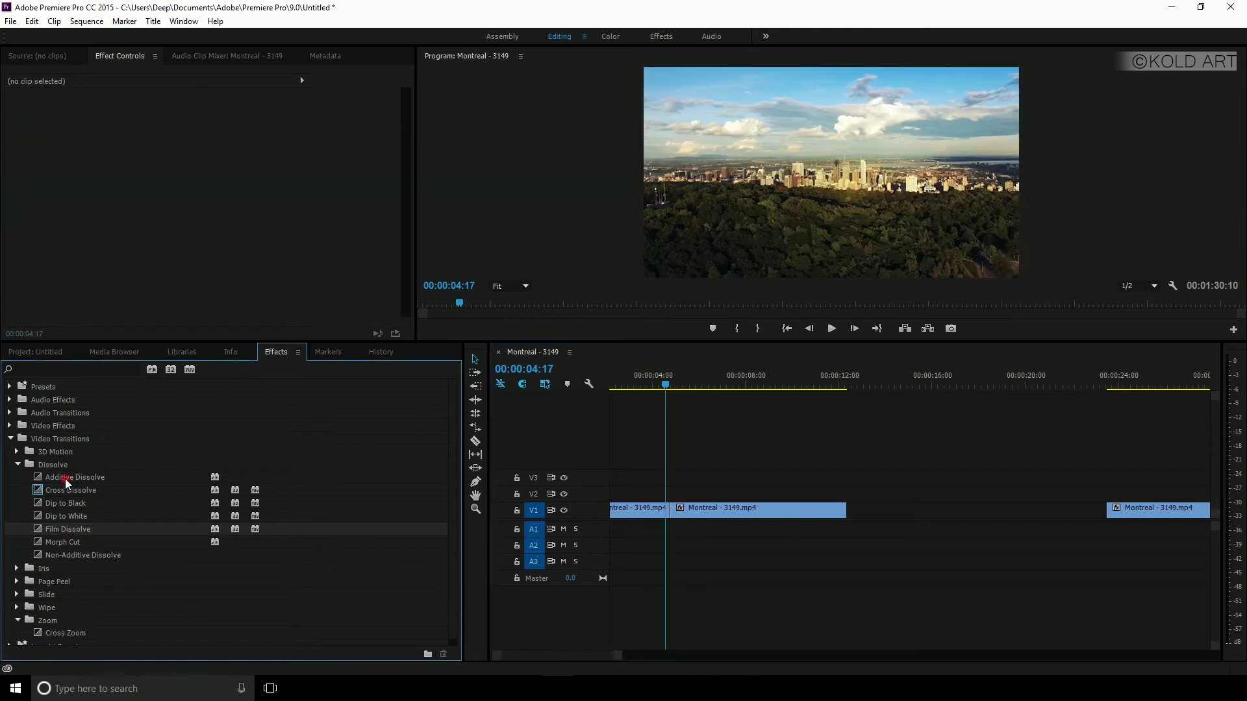
{"action": "left_click", "coordinate": [650, 386]}
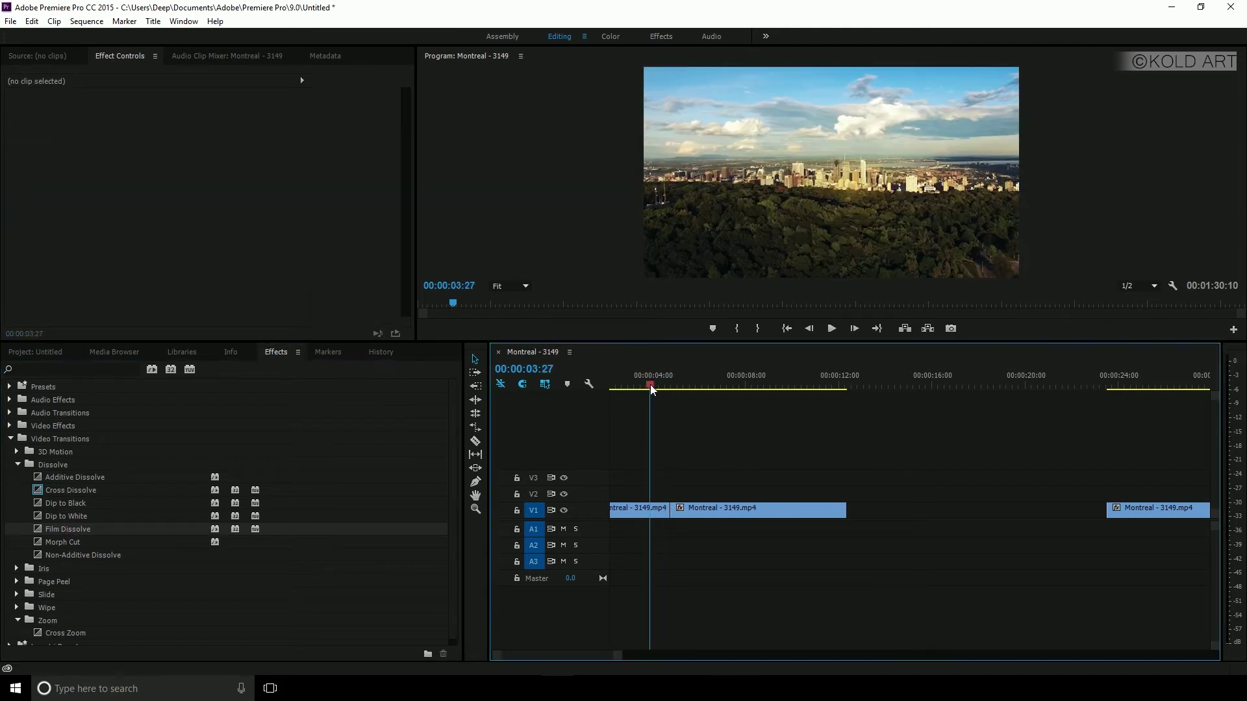
{"action": "left_click", "coordinate": [76, 478]}
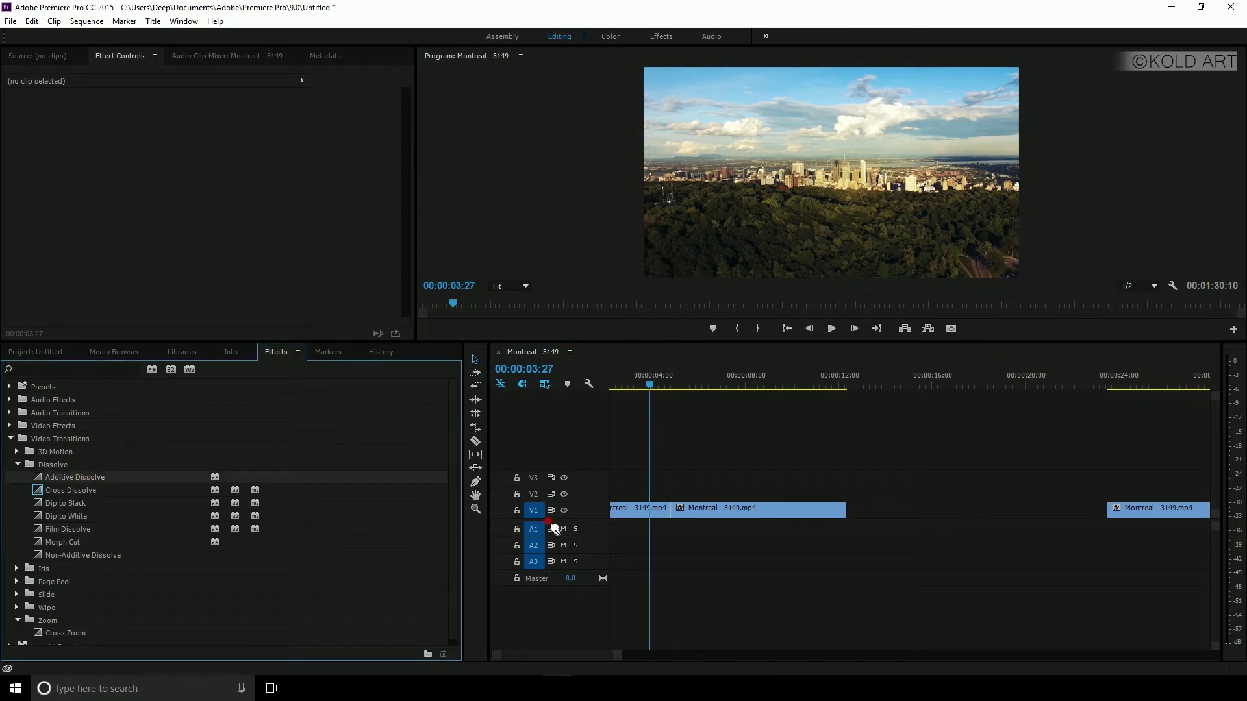
{"action": "left_click_drag", "start_coordinate": [553, 529], "coordinate": [670, 510]}
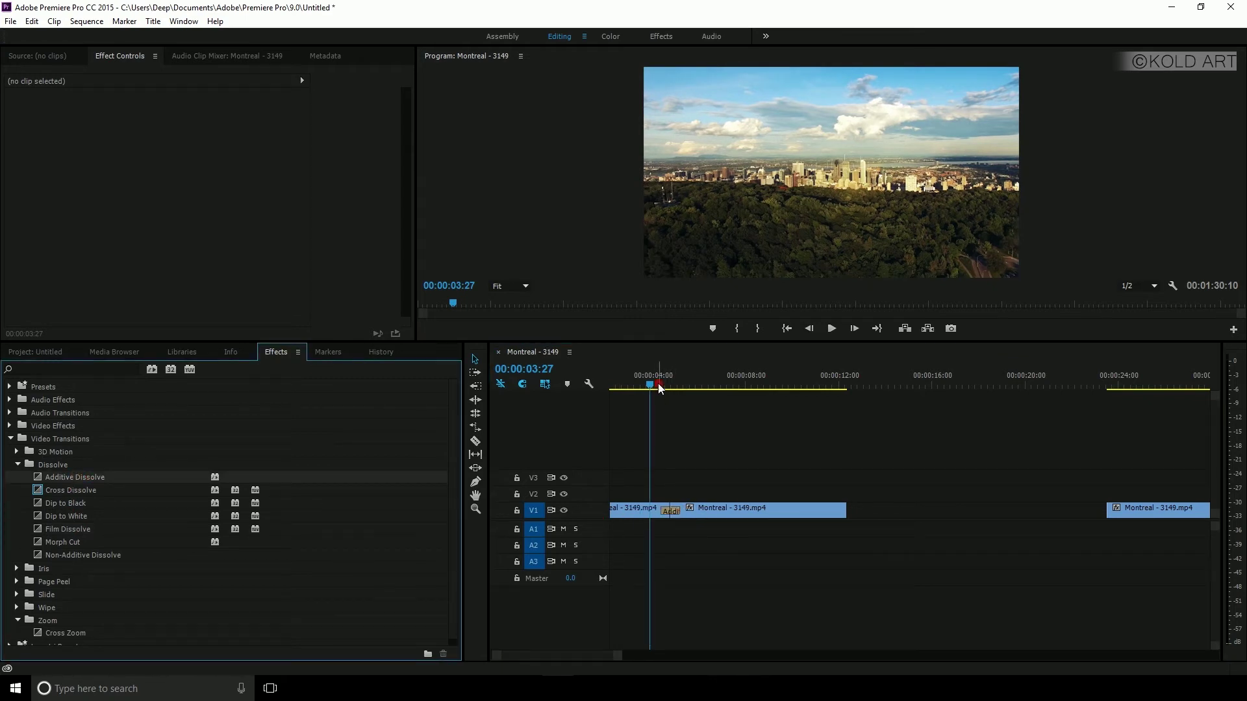
{"action": "left_click_drag", "start_coordinate": [658, 384], "coordinate": [662, 385]}
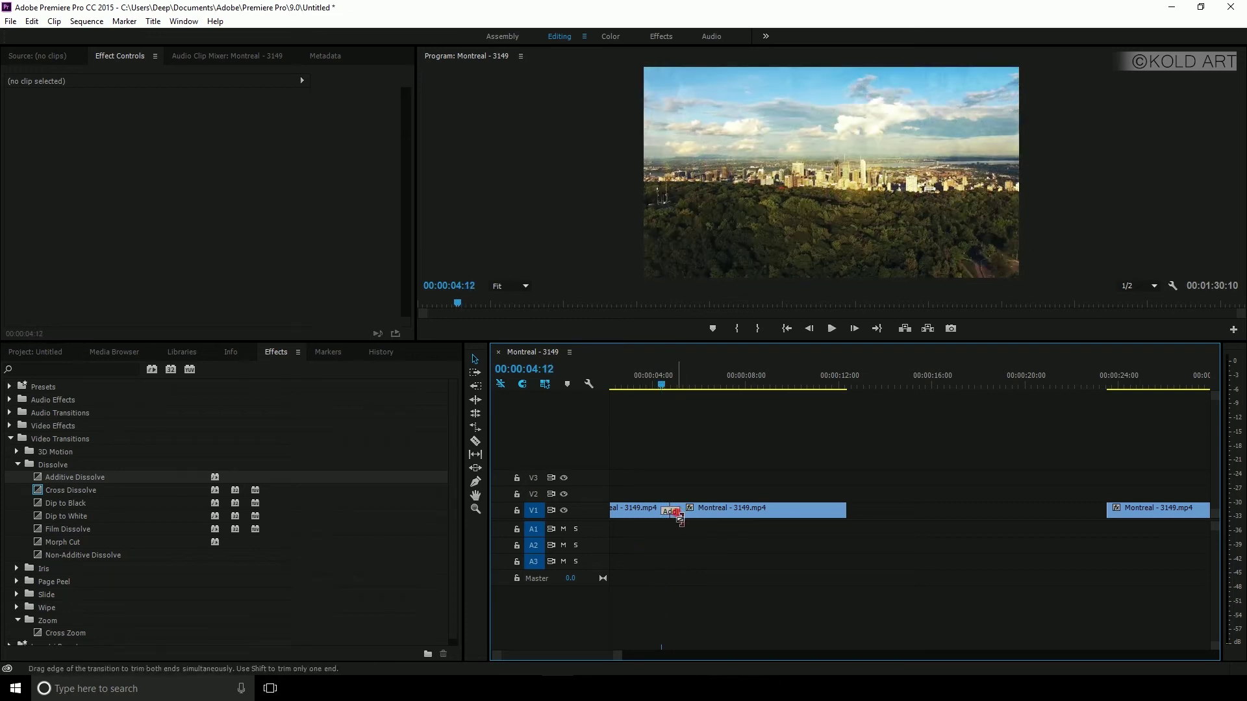
{"action": "left_click", "coordinate": [679, 516]}
{"action": "key", "text": "Delete"}
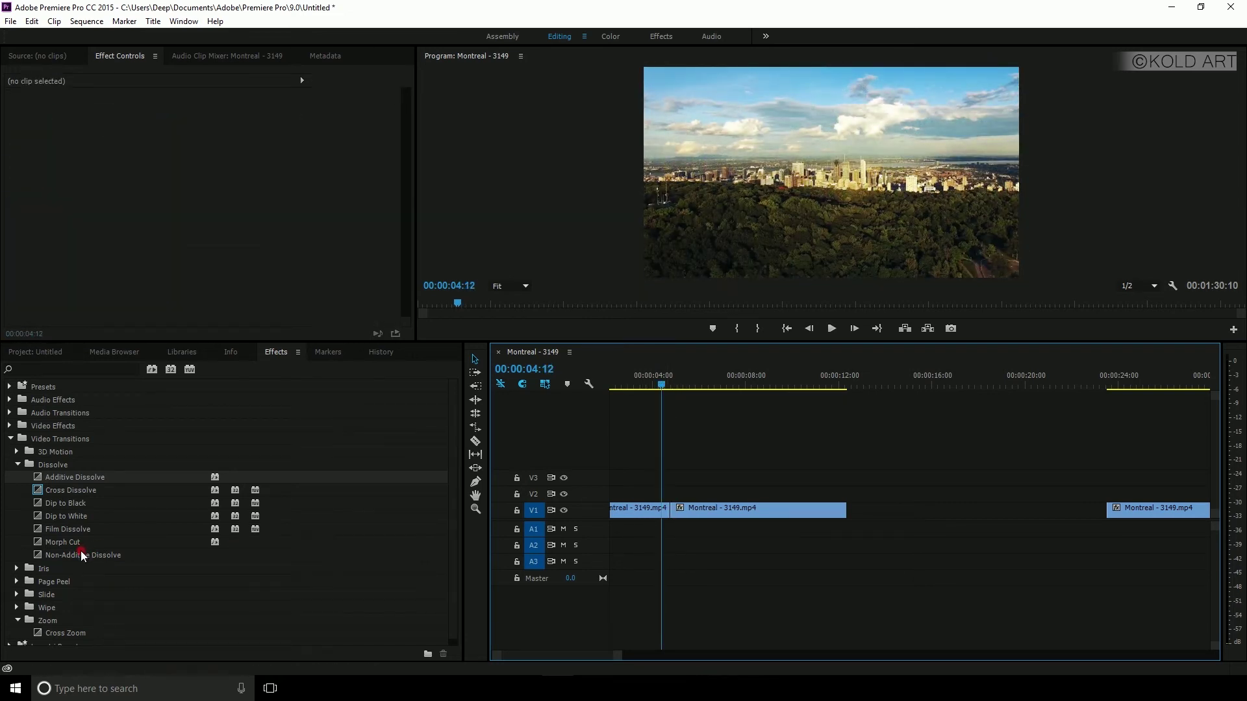
Try Film Dissolve on the same cut, preview it, and delete it.
{"action": "left_click", "coordinate": [79, 530]}
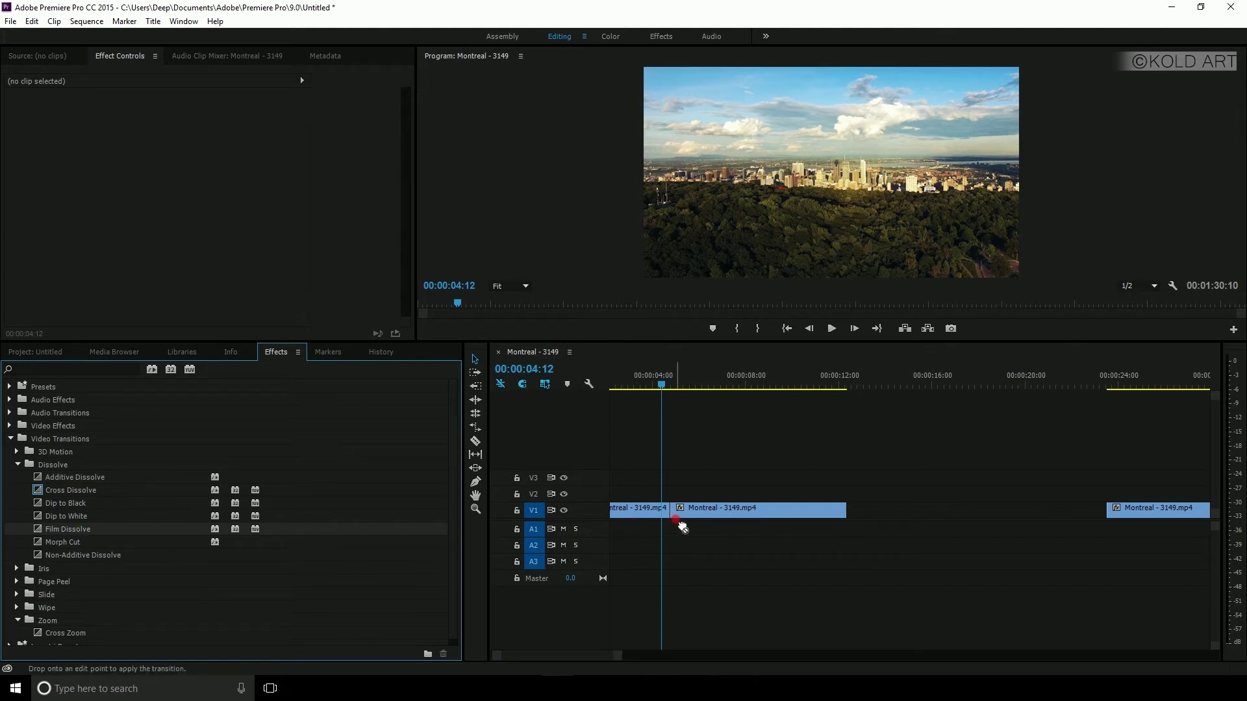
{"action": "left_click_drag", "start_coordinate": [589, 542], "coordinate": [674, 513]}
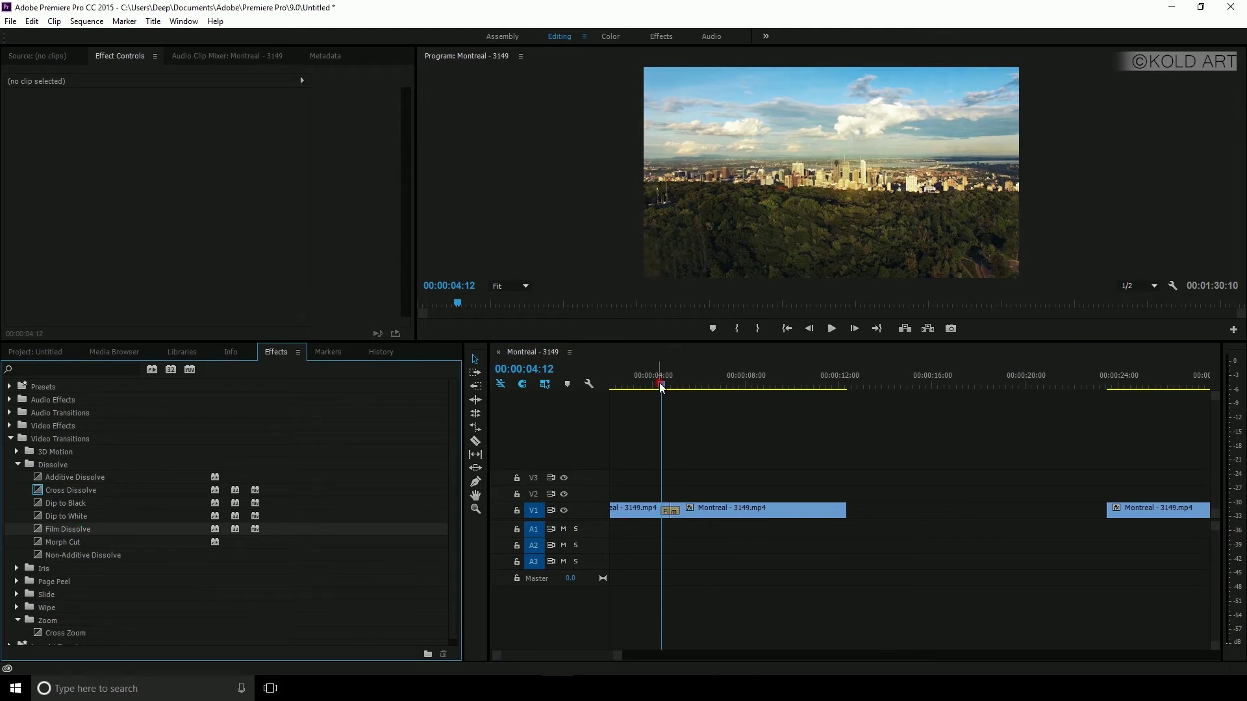
{"action": "left_click_drag", "start_coordinate": [661, 388], "coordinate": [665, 392]}
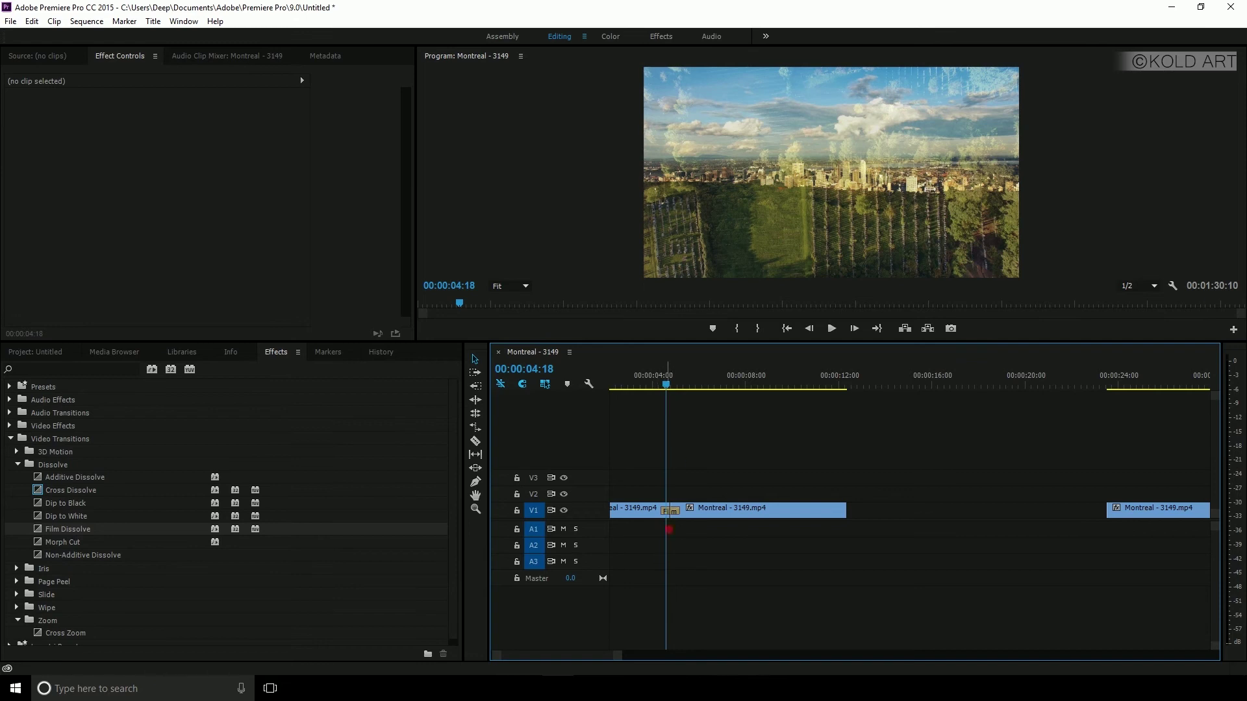
{"action": "left_click", "coordinate": [671, 512]}
{"action": "key", "text": "Delete"}
Apply Page Peel to the 00:00:04 cut, preview it, enlarge the Program monitor, and select the transition.
{"action": "left_click", "coordinate": [17, 465]}
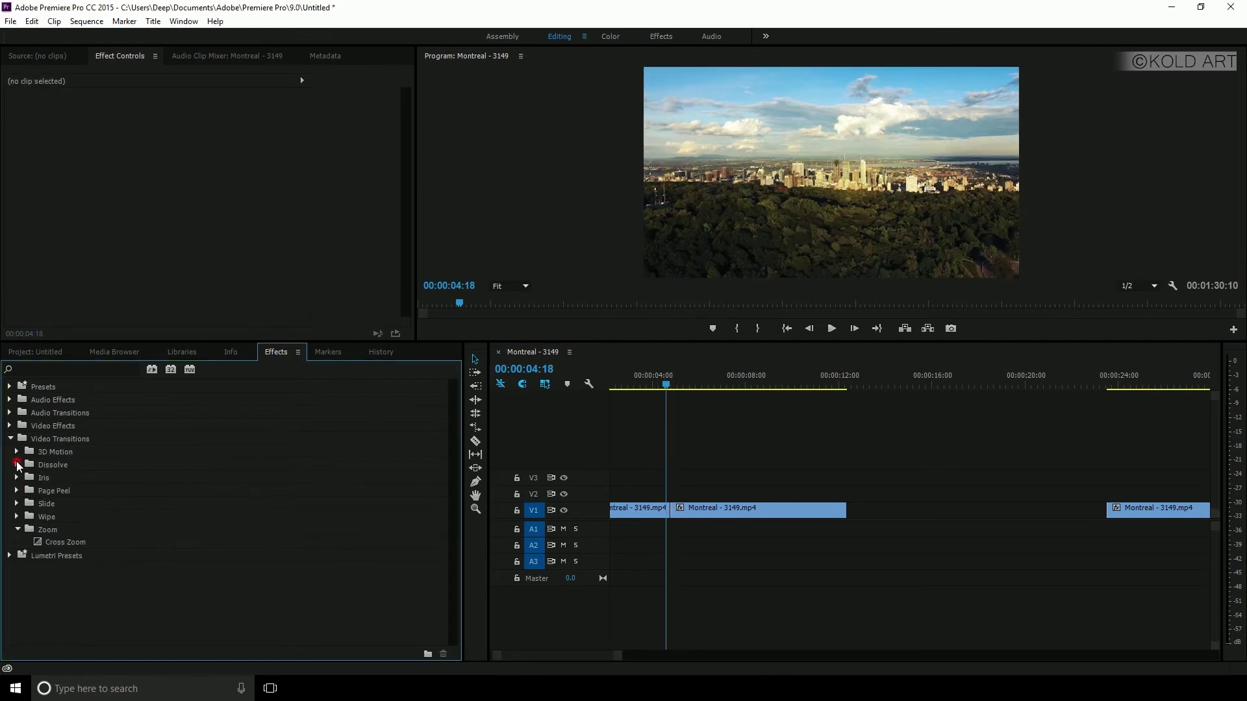
{"action": "left_click", "coordinate": [16, 491]}
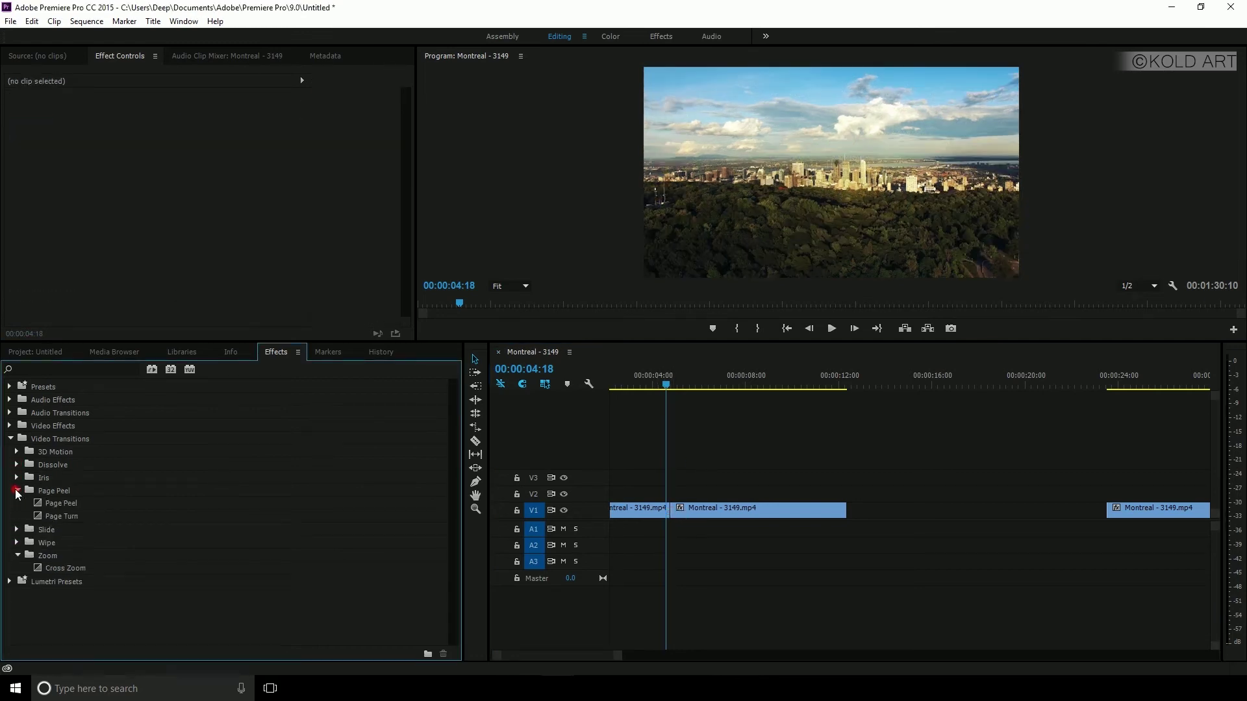
{"action": "left_click_drag", "start_coordinate": [53, 504], "coordinate": [672, 513]}
{"action": "left_click_drag", "start_coordinate": [669, 388], "coordinate": [663, 391]}
{"action": "mouse_move", "coordinate": [653, 346]}
{"action": "left_mouse_down"}
{"action": "mouse_move", "coordinate": [652, 441]}
{"action": "mouse_move", "coordinate": [670, 478]}
{"action": "left_mouse_up"}
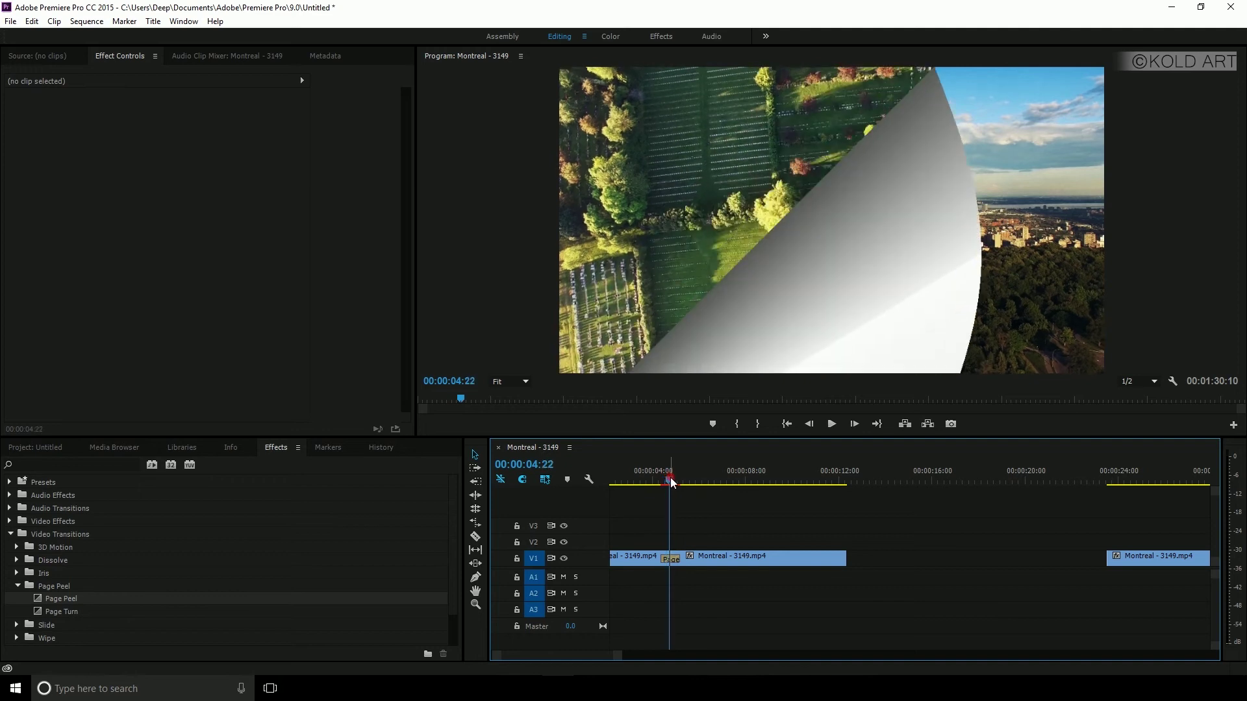
{"action": "left_click", "coordinate": [671, 560]}
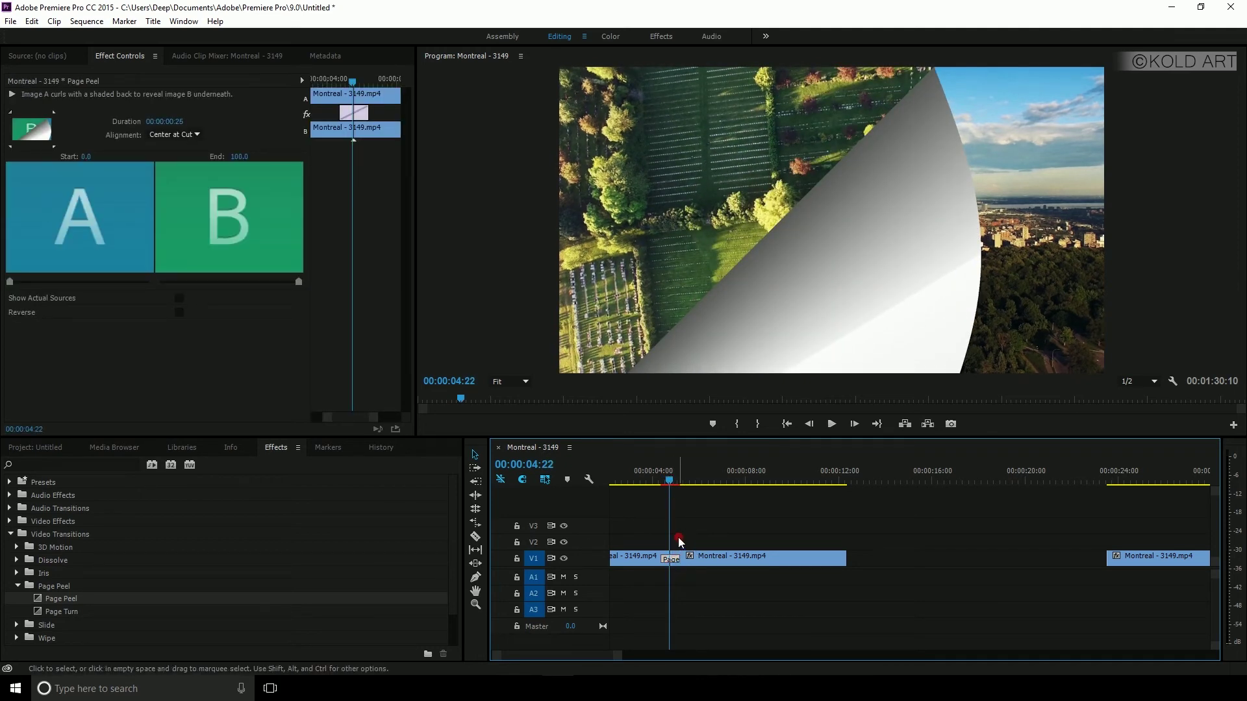
Delete Page Peel and apply Push from the Slide group to the cut, previewing it.
{"action": "key", "text": "Delete"}
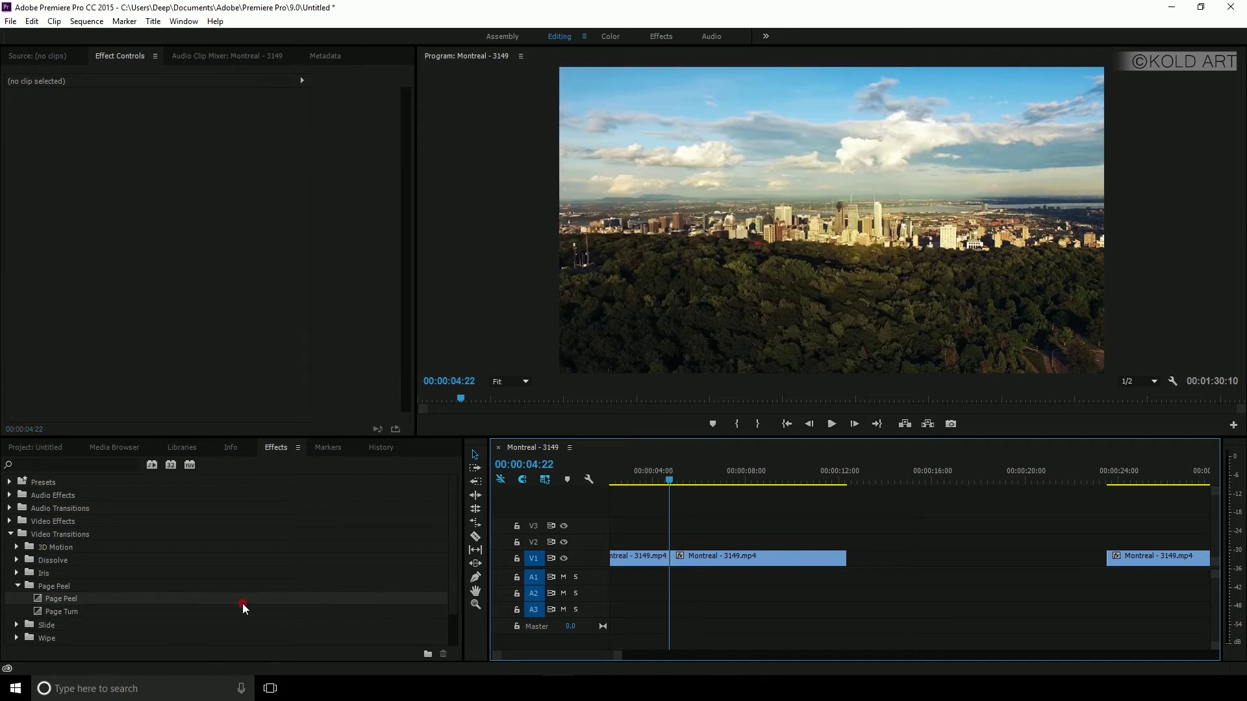
{"action": "left_click", "coordinate": [18, 587]}
{"action": "left_click", "coordinate": [16, 599]}
{"action": "scroll", "coordinate": [91, 594], "scroll_direction": "down", "scroll_amount": 2}
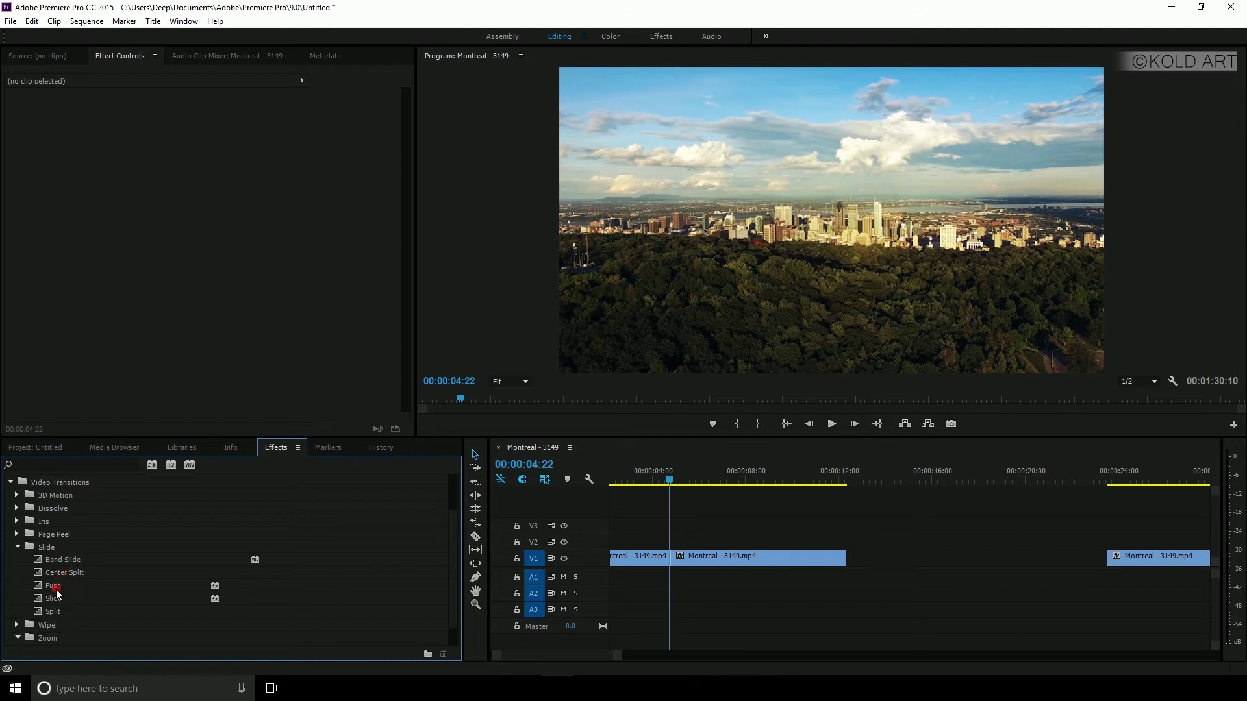
{"action": "mouse_move", "coordinate": [57, 587]}
{"action": "left_mouse_down"}
{"action": "mouse_move", "coordinate": [707, 564]}
{"action": "mouse_move", "coordinate": [674, 560]}
{"action": "left_mouse_up"}
{"action": "left_click_drag", "start_coordinate": [670, 482], "coordinate": [665, 485]}
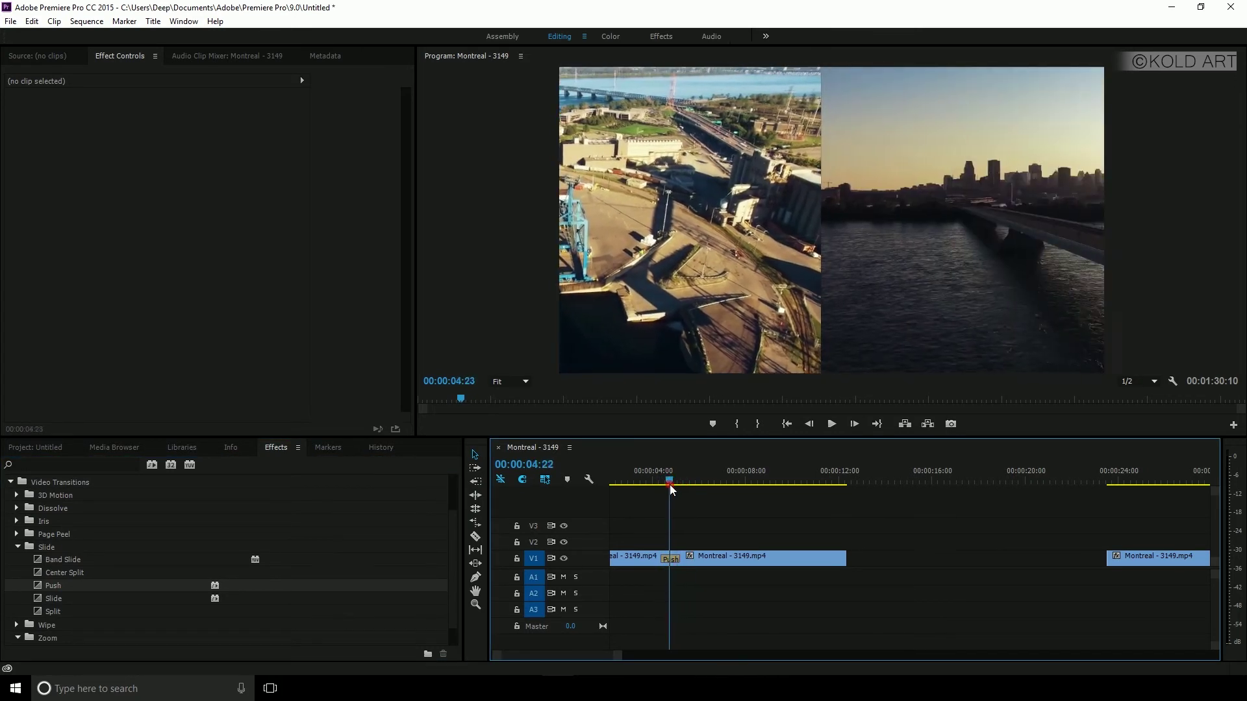
Undo Push and apply Band Slide to the same cut, scrubbing to preview it.
{"action": "key", "text": "ctrl+z"}
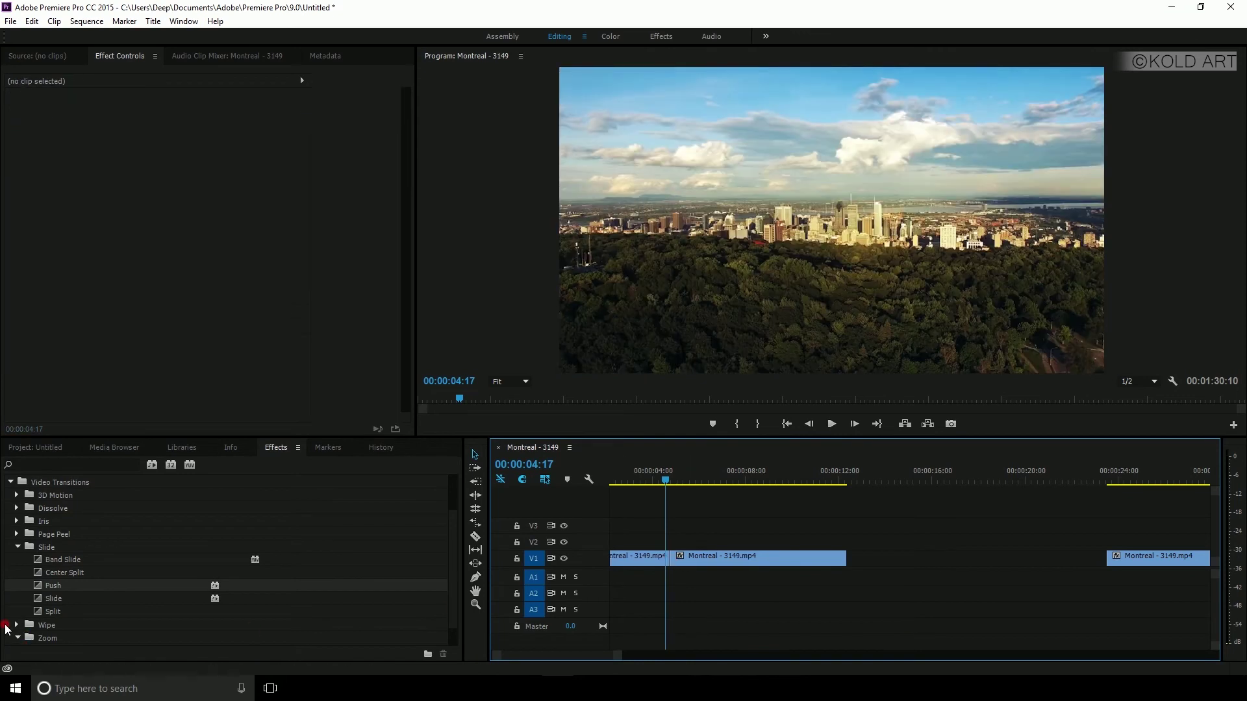
{"action": "left_click_drag", "start_coordinate": [50, 562], "coordinate": [669, 558]}
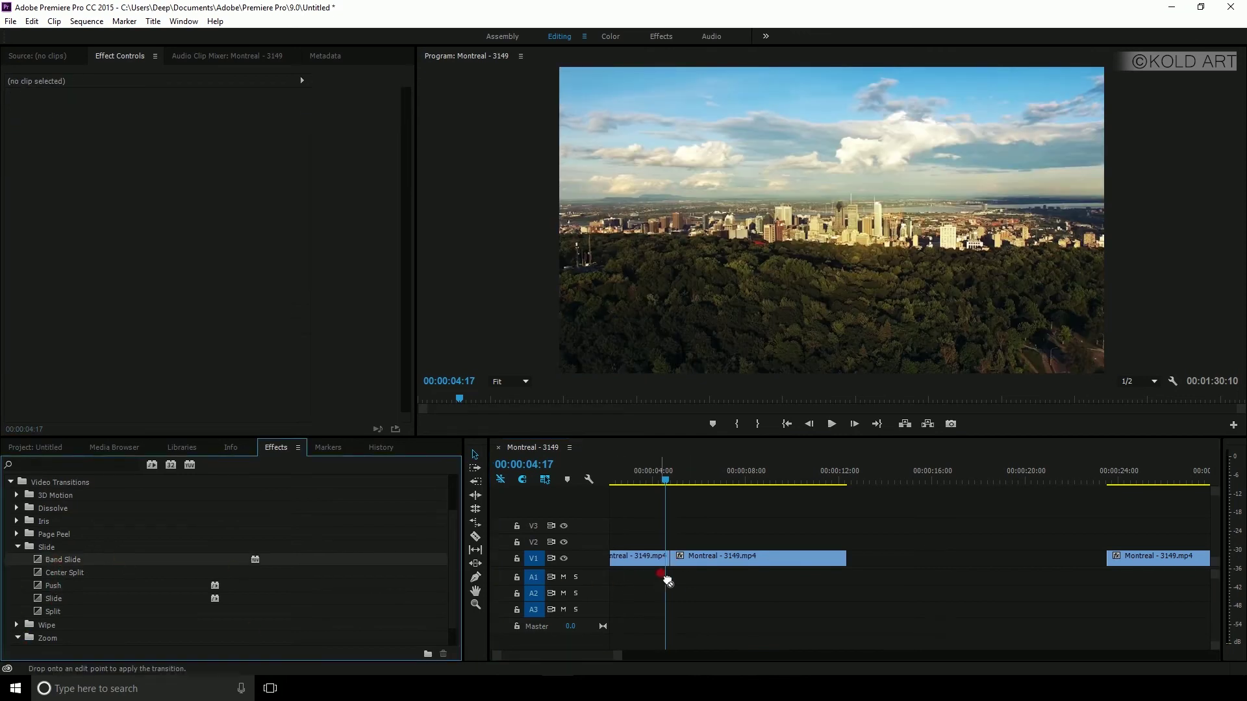
{"action": "mouse_move", "coordinate": [673, 480]}
{"action": "left_mouse_down"}
{"action": "mouse_move", "coordinate": [692, 486]}
{"action": "mouse_move", "coordinate": [680, 485]}
{"action": "left_mouse_up"}
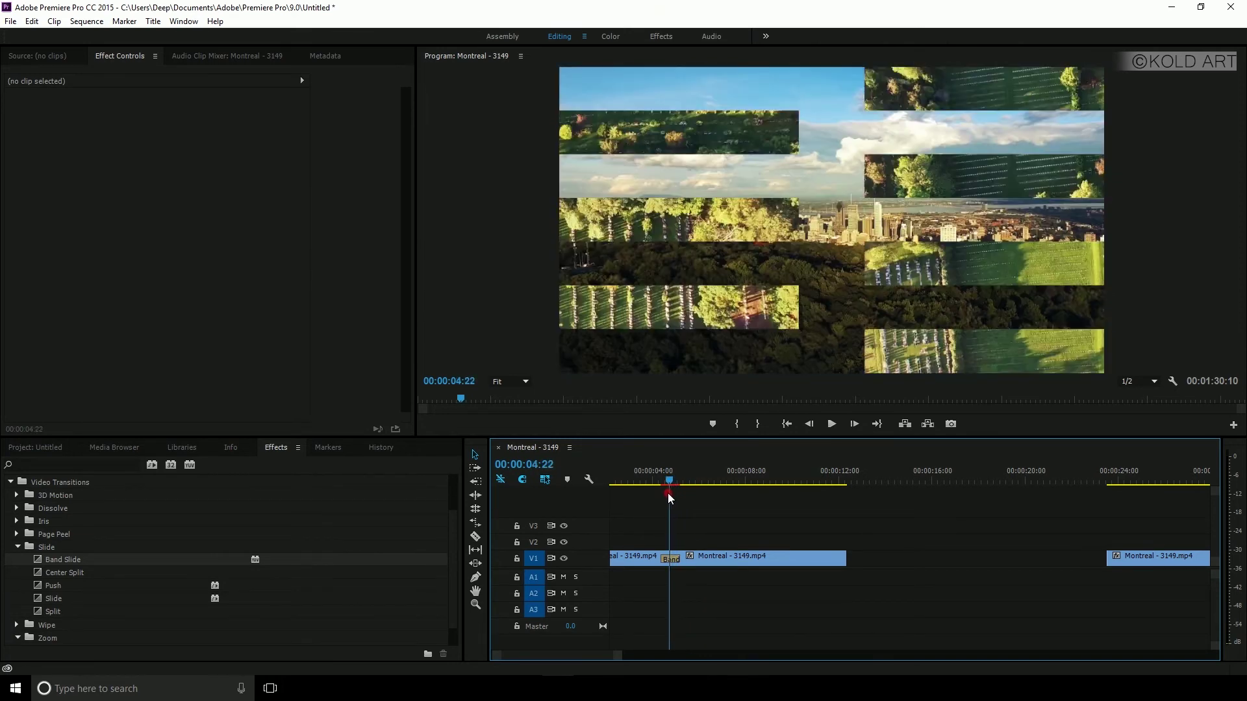
Delete the Band Slide transition and collapse the Slide group.
{"action": "left_click", "coordinate": [671, 560]}
{"action": "key", "text": "Delete"}
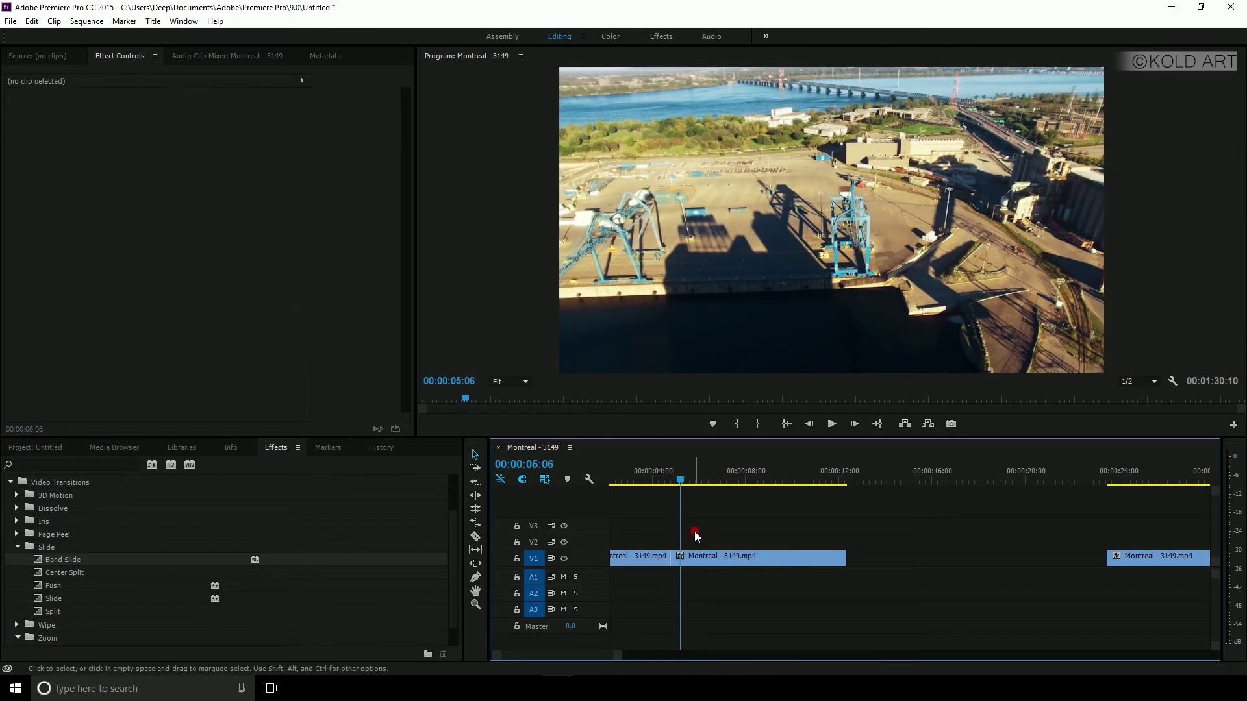
{"action": "left_click", "coordinate": [18, 548]}
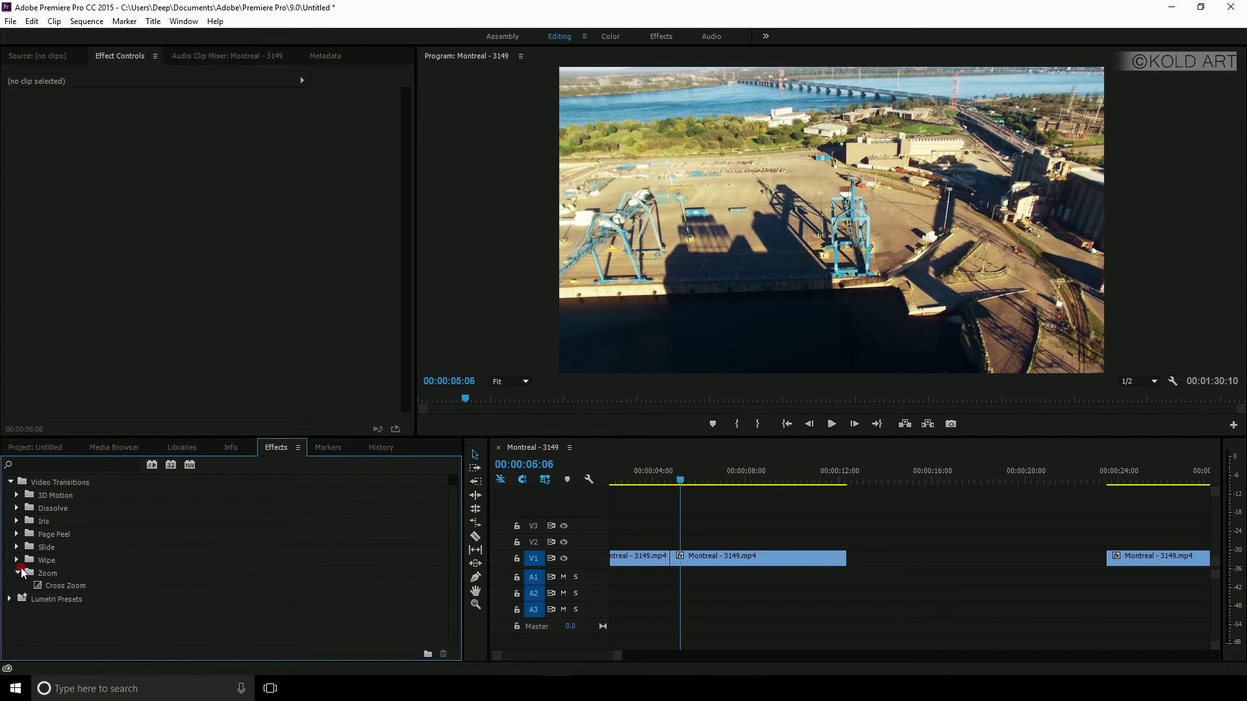
Apply Checker Wipe from the Wipe group to the cut, preview it, and undo it.
{"action": "left_click", "coordinate": [18, 560]}
{"action": "scroll", "coordinate": [107, 566], "scroll_direction": "down", "scroll_amount": 1}
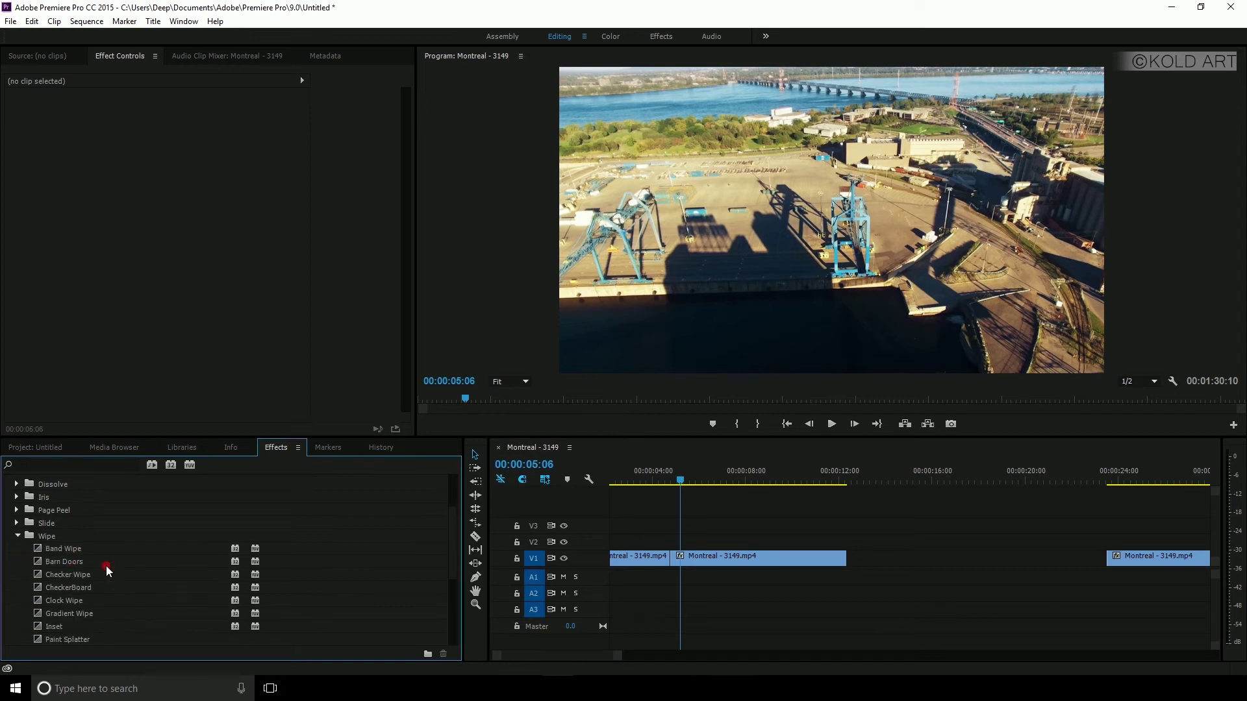
{"action": "scroll", "coordinate": [54, 585], "scroll_direction": "down", "scroll_amount": 2}
{"action": "left_click", "coordinate": [70, 548]}
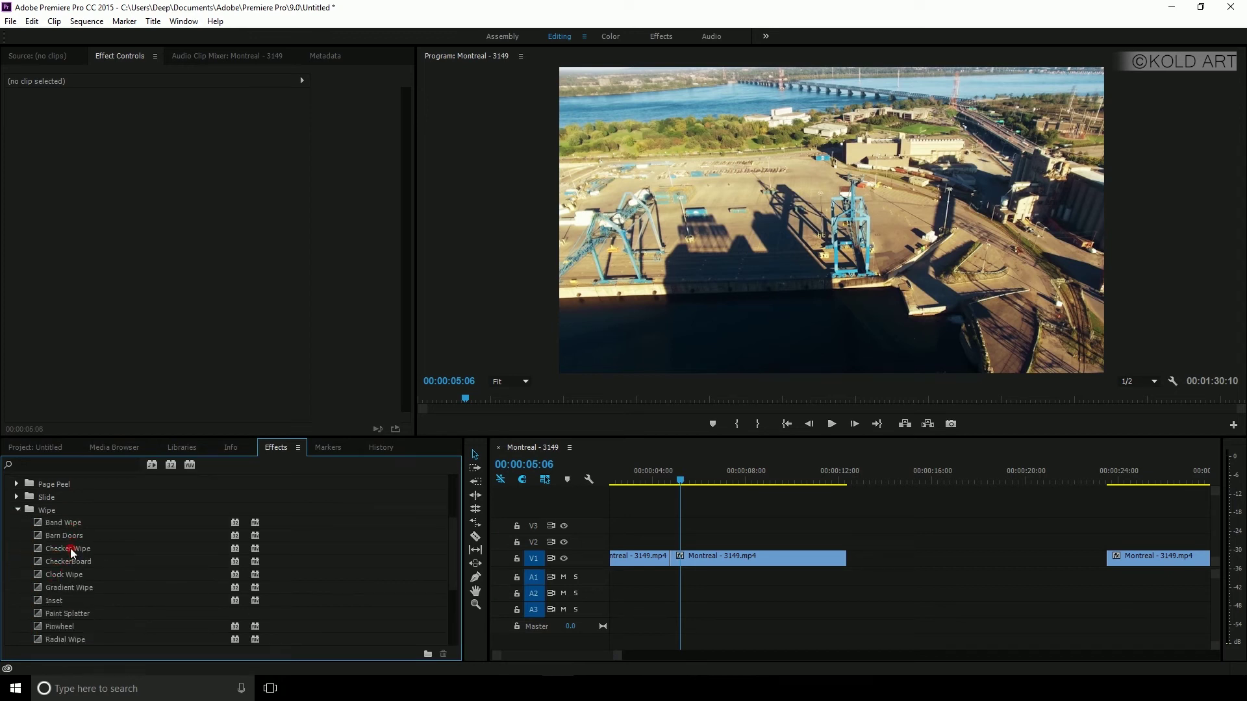
{"action": "left_click_drag", "start_coordinate": [70, 551], "coordinate": [672, 559]}
{"action": "mouse_move", "coordinate": [682, 486]}
{"action": "left_mouse_down"}
{"action": "mouse_move", "coordinate": [664, 485]}
{"action": "mouse_move", "coordinate": [672, 491]}
{"action": "left_mouse_up"}
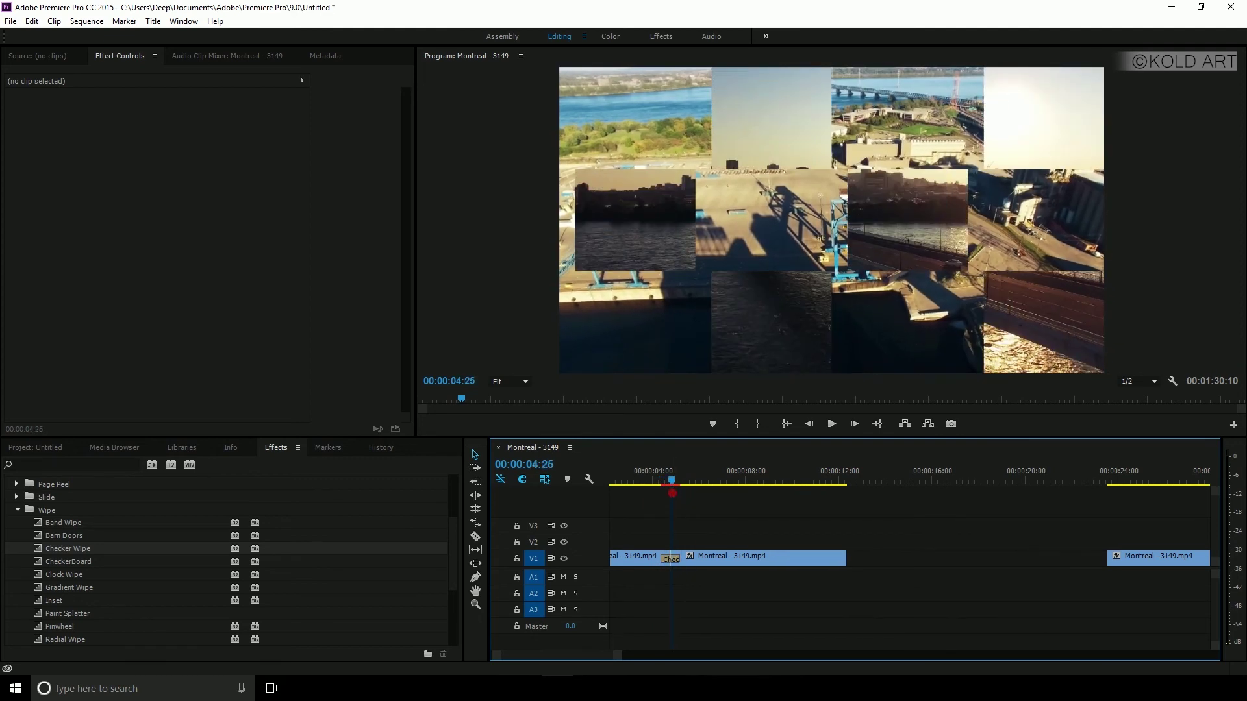
{"action": "key", "text": "ctrl+z"}
Apply Iris Diamond to the 00:00:04 V1 cut, preview it, and select it for Effect Controls.
{"action": "left_click", "coordinate": [17, 511]}
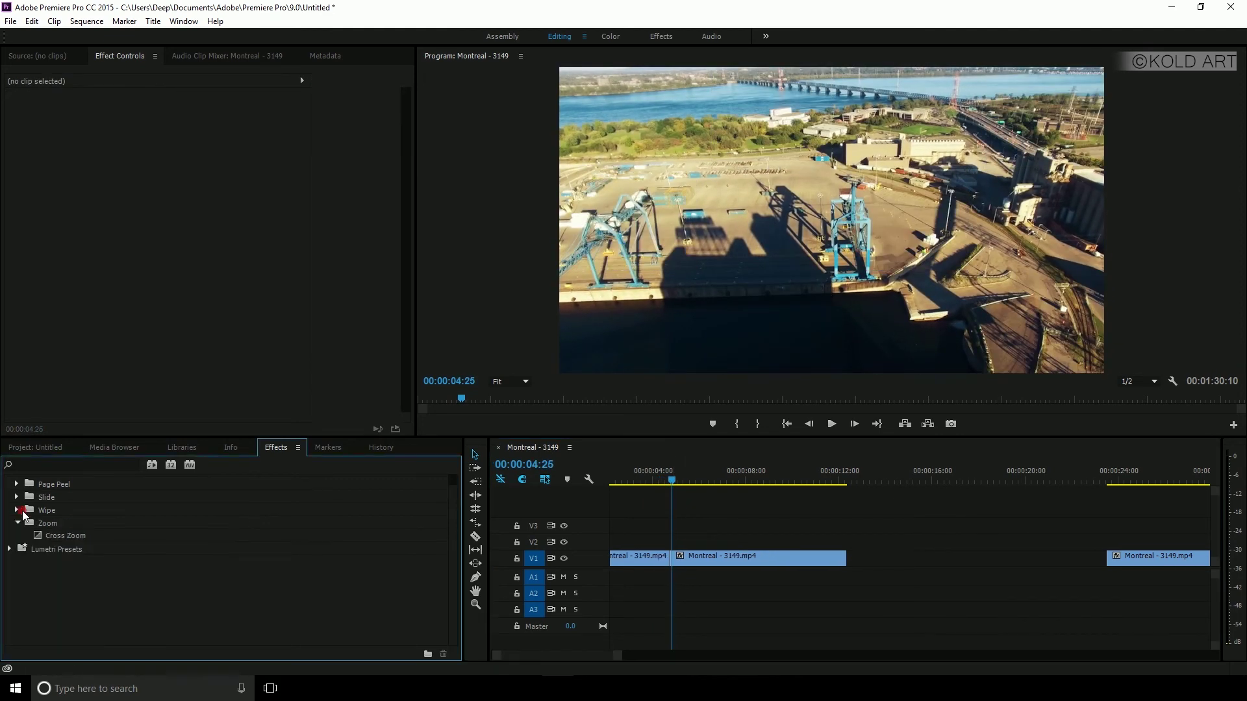
{"action": "scroll", "coordinate": [66, 569], "scroll_direction": "up", "scroll_amount": 3}
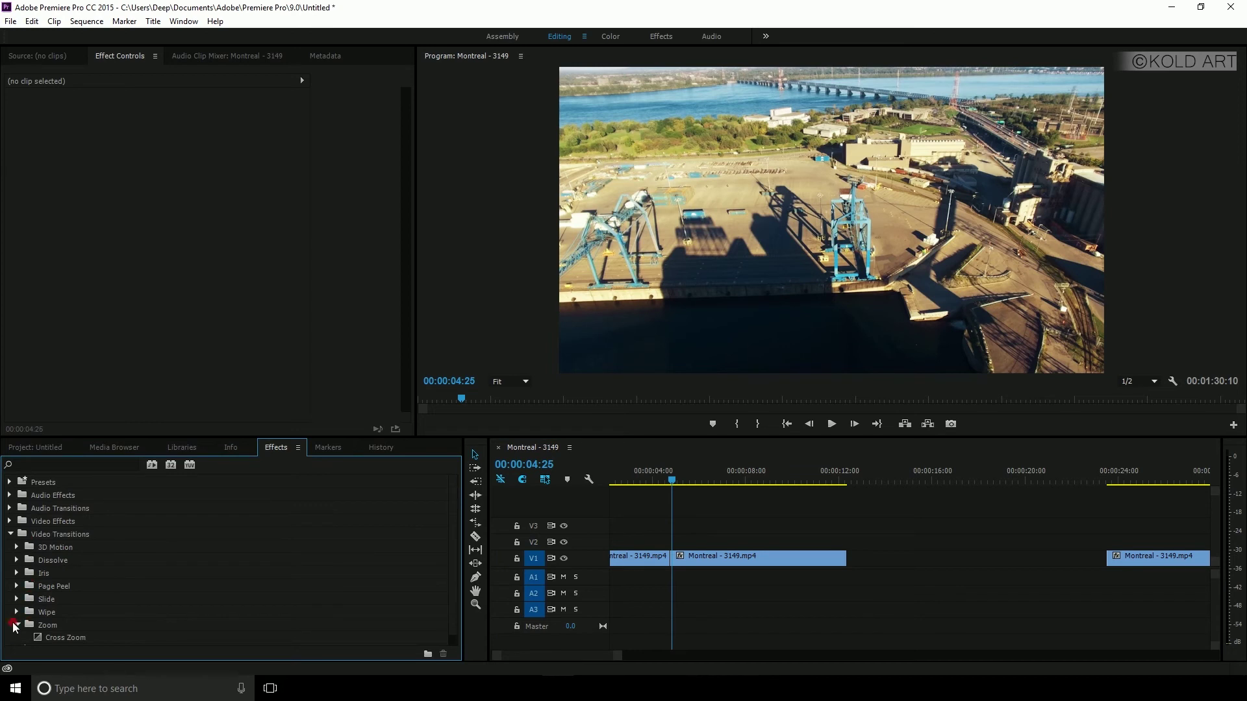
{"action": "left_click", "coordinate": [17, 624]}
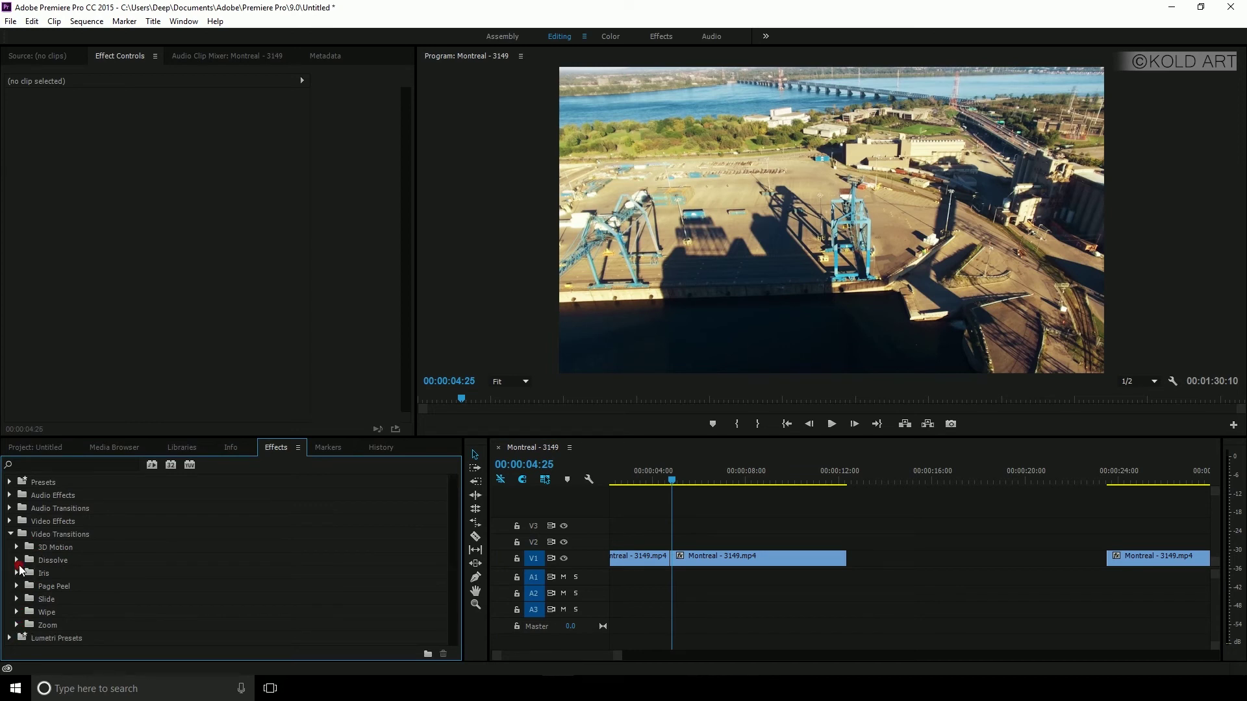
{"action": "left_click", "coordinate": [16, 572]}
{"action": "left_click", "coordinate": [60, 578]}
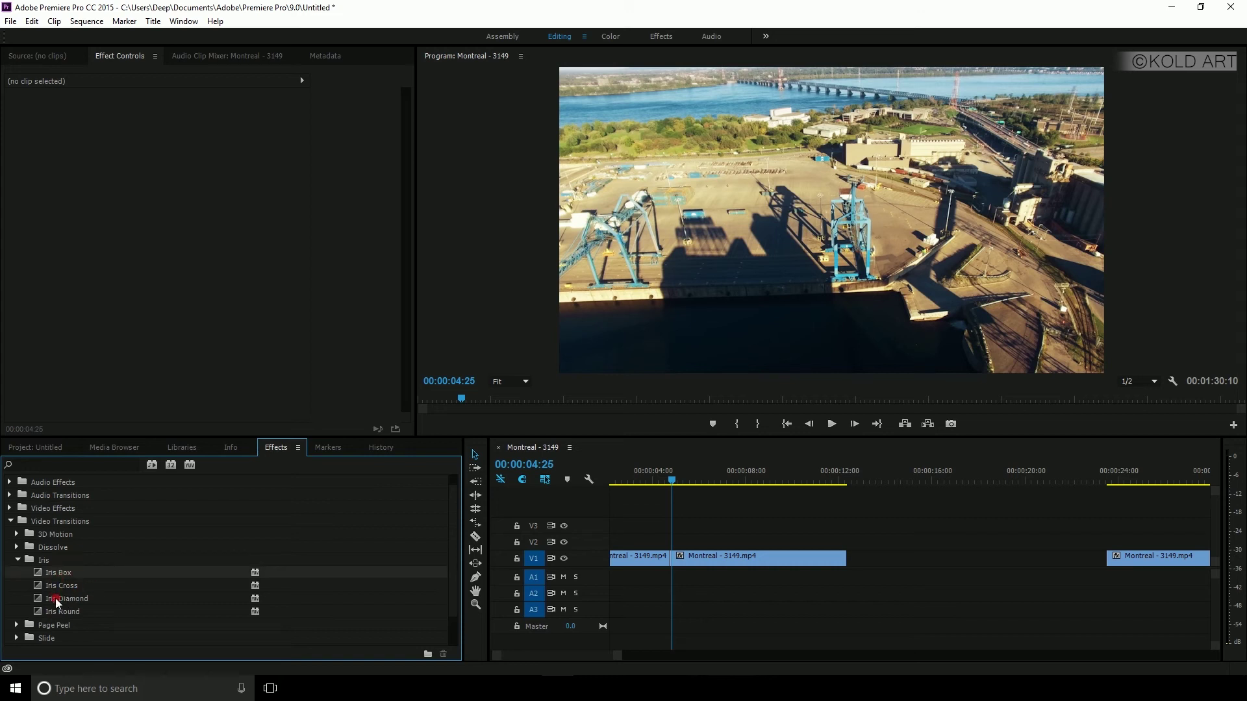
{"action": "left_click_drag", "start_coordinate": [83, 598], "coordinate": [670, 559]}
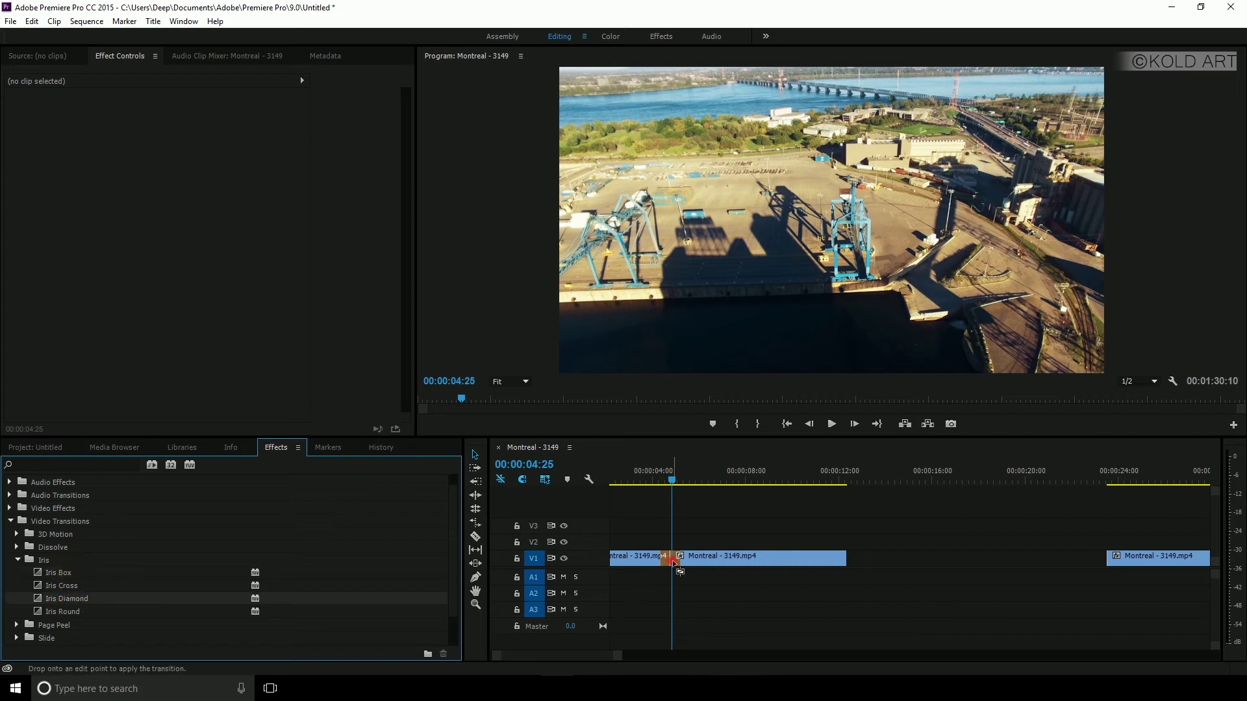
{"action": "left_click_drag", "start_coordinate": [672, 483], "coordinate": [669, 484]}
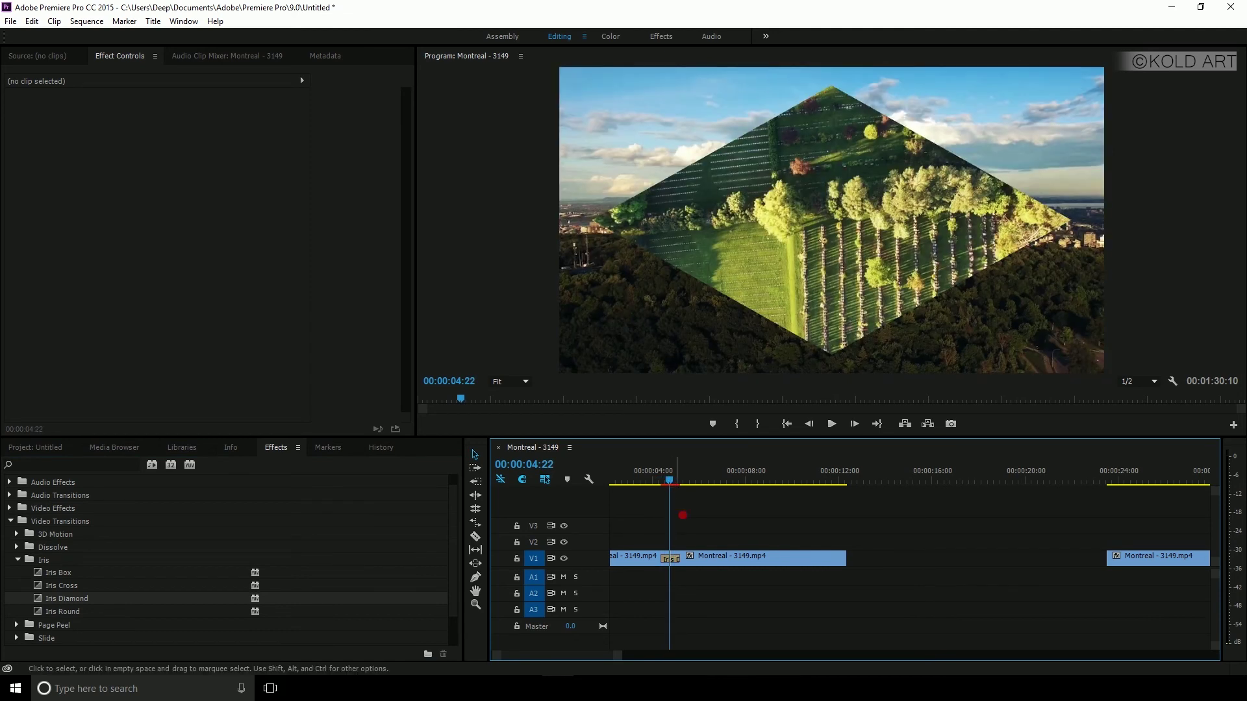
{"action": "left_click", "coordinate": [676, 562]}
{"action": "left_click", "coordinate": [211, 348]}
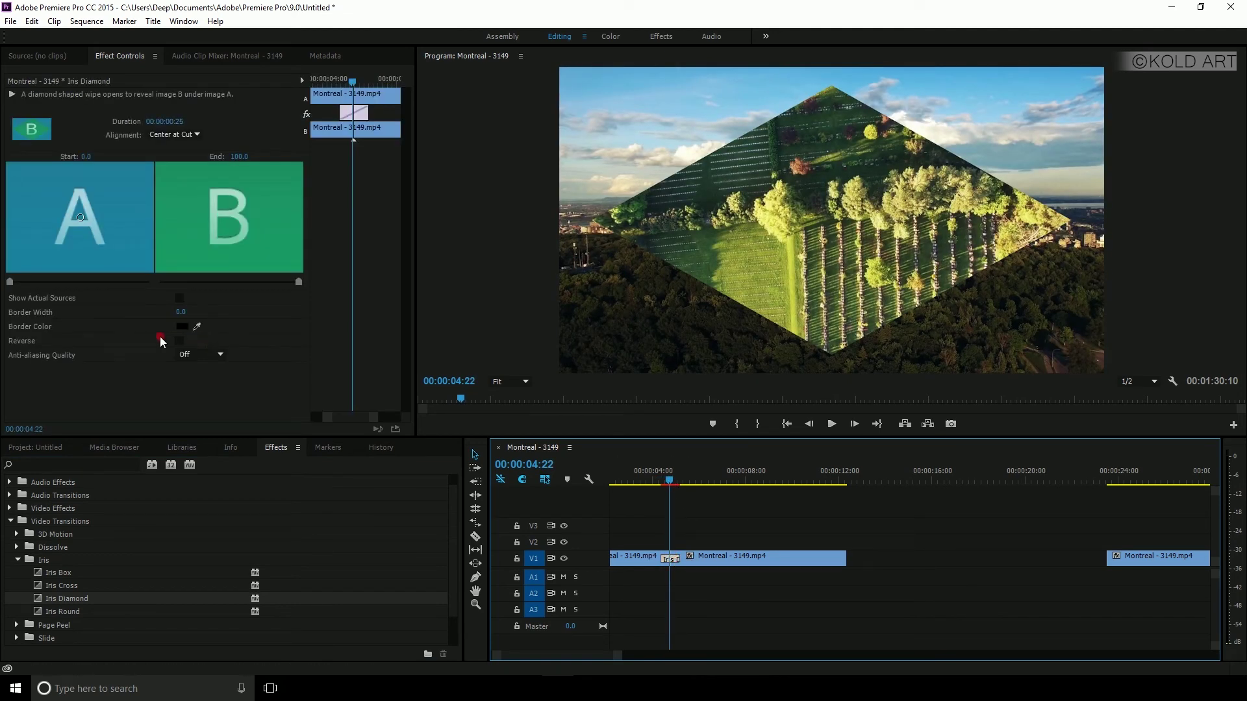
Increase the Iris Diamond border width, tick Reverse, and scrub through the reversed wipe.
{"action": "left_click", "coordinate": [182, 313]}
{"action": "left_click_drag", "start_coordinate": [180, 312], "coordinate": [184, 311]}
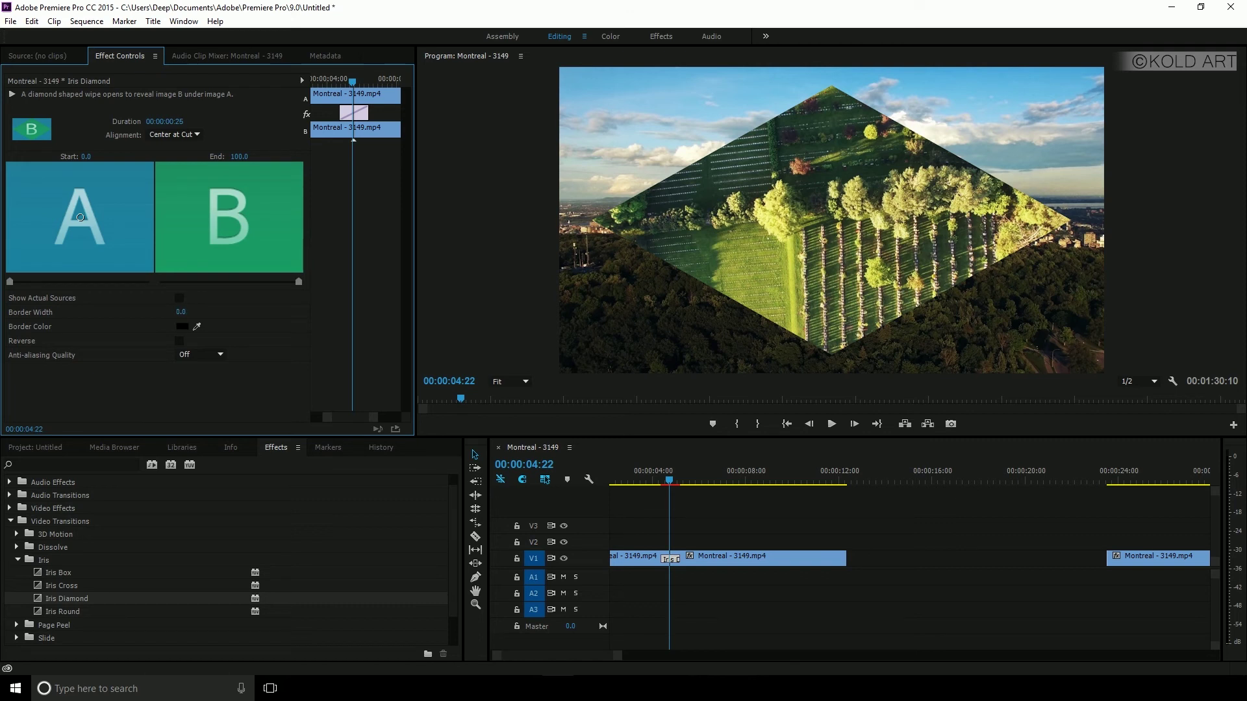
{"action": "left_click", "coordinate": [180, 341]}
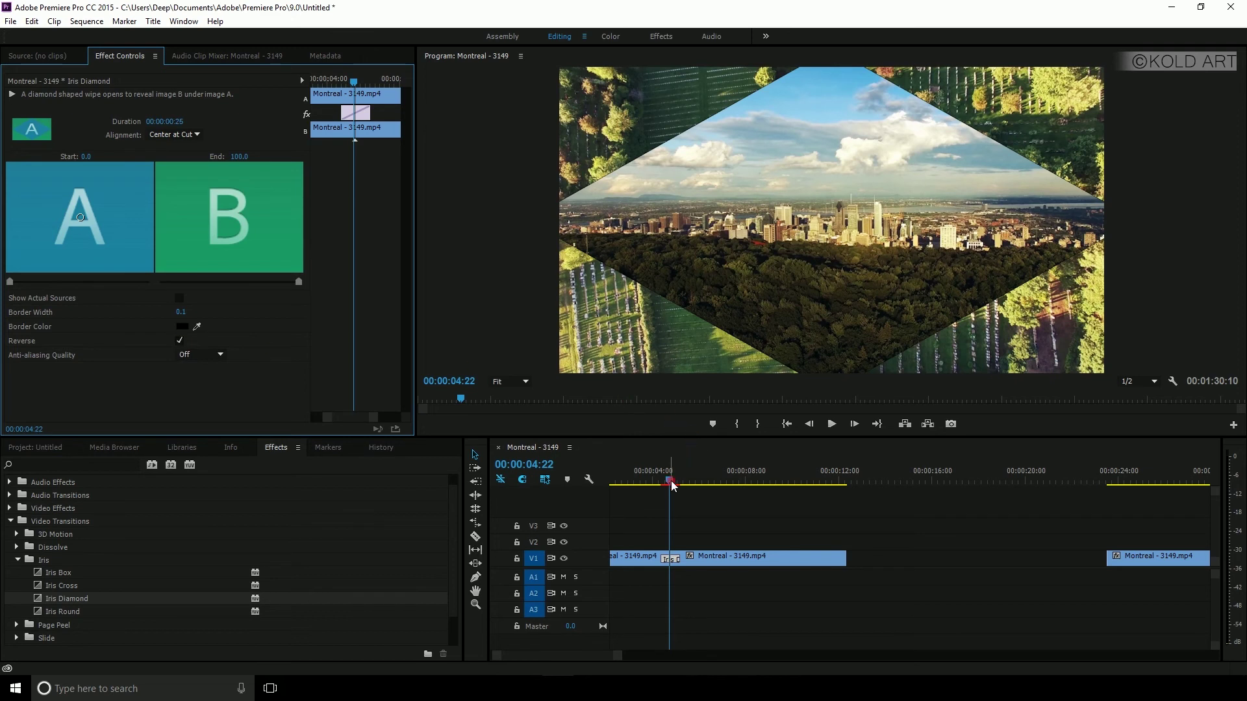
{"action": "left_click", "coordinate": [658, 483]}
{"action": "left_click_drag", "start_coordinate": [661, 487], "coordinate": [679, 492]}
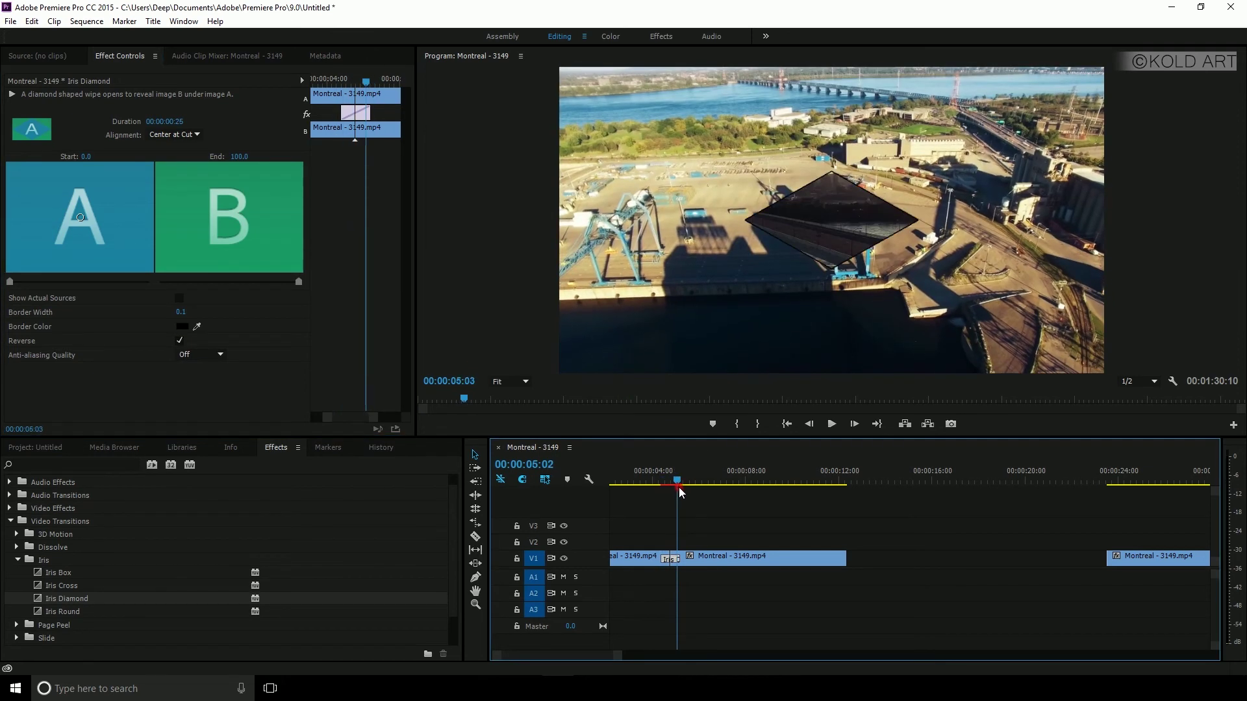
Raise the border width to 41.9 for a thick black border, preview, then delete the transition.
{"action": "left_click", "coordinate": [843, 196]}
{"action": "left_click_drag", "start_coordinate": [181, 312], "coordinate": [217, 312]}
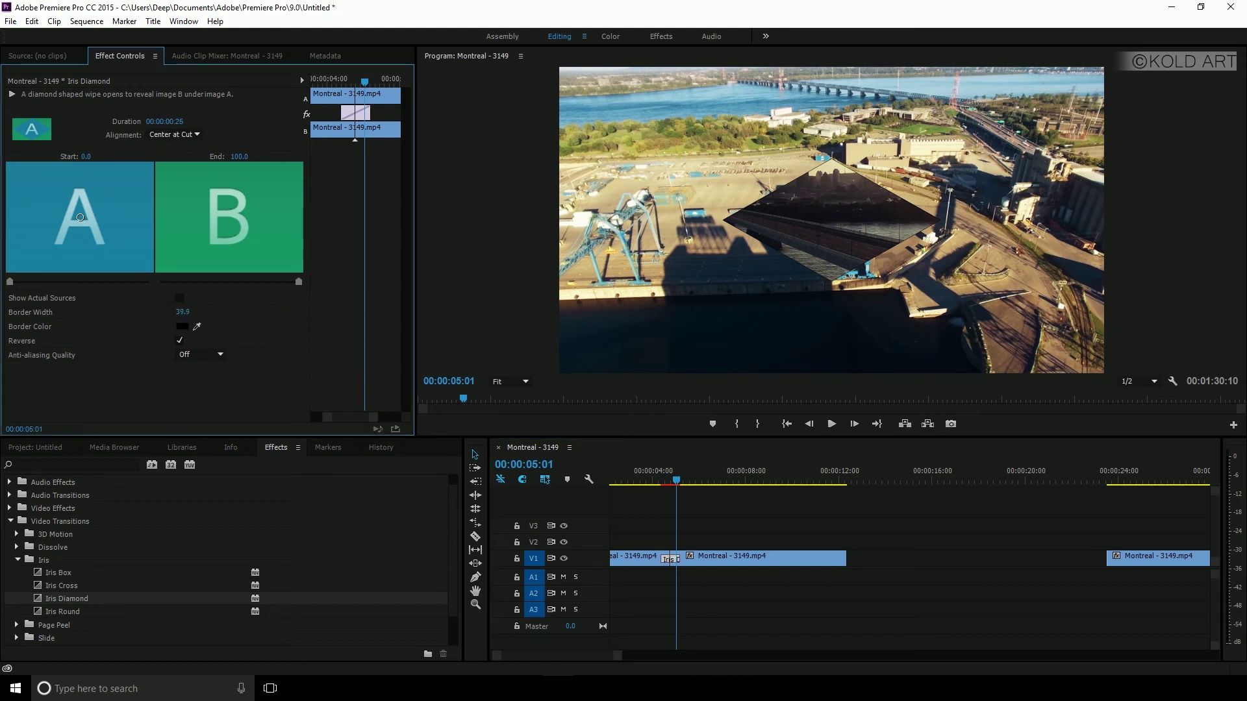
{"action": "left_click_drag", "start_coordinate": [192, 315], "coordinate": [185, 323]}
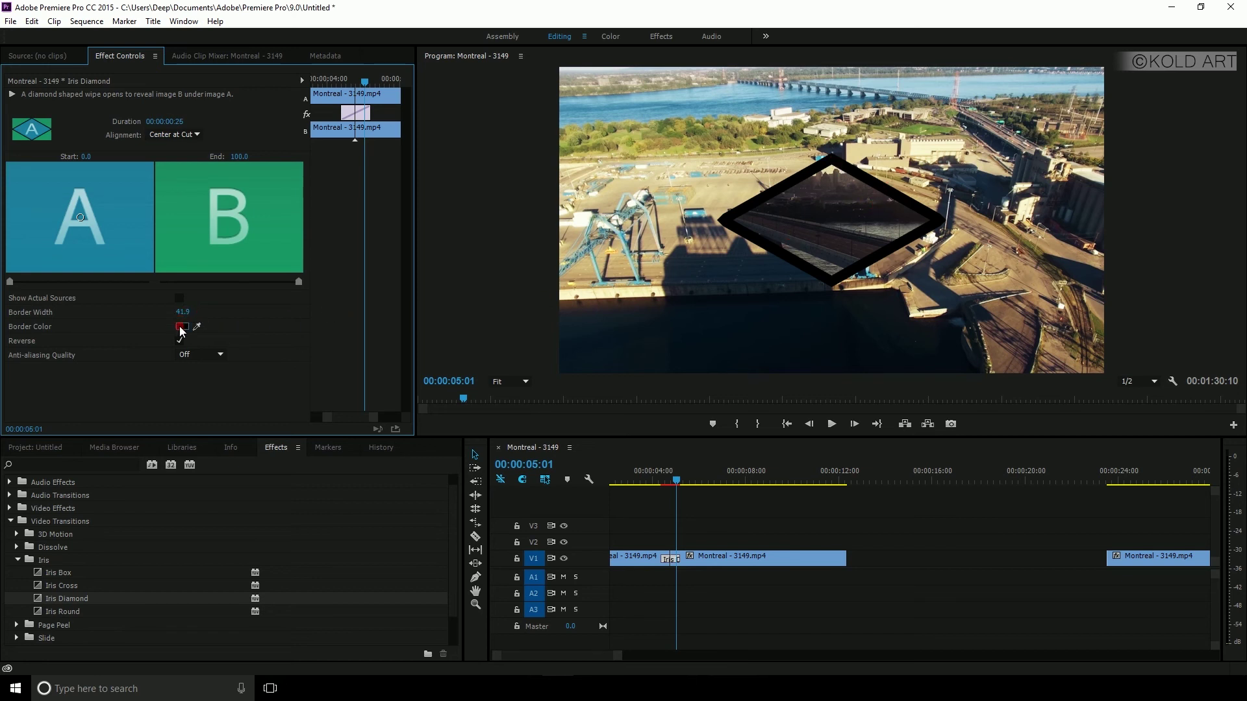
{"action": "left_click_drag", "start_coordinate": [682, 484], "coordinate": [688, 488]}
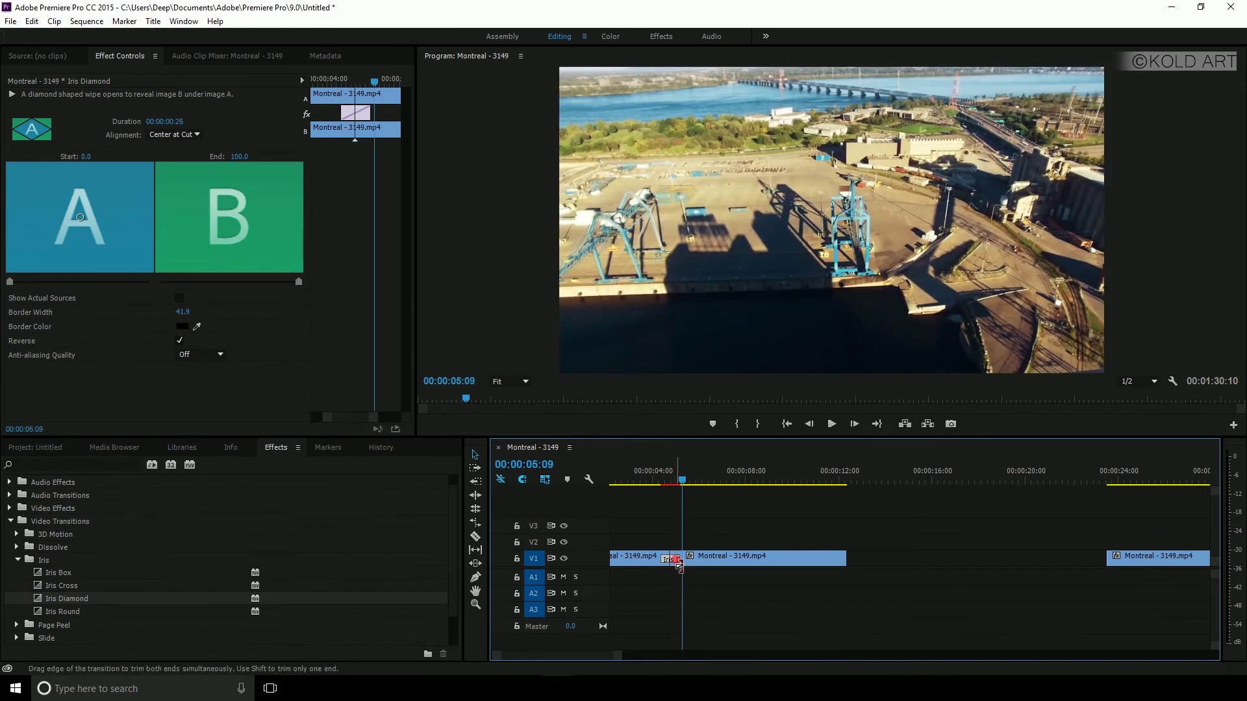
{"action": "key", "text": "Delete"}
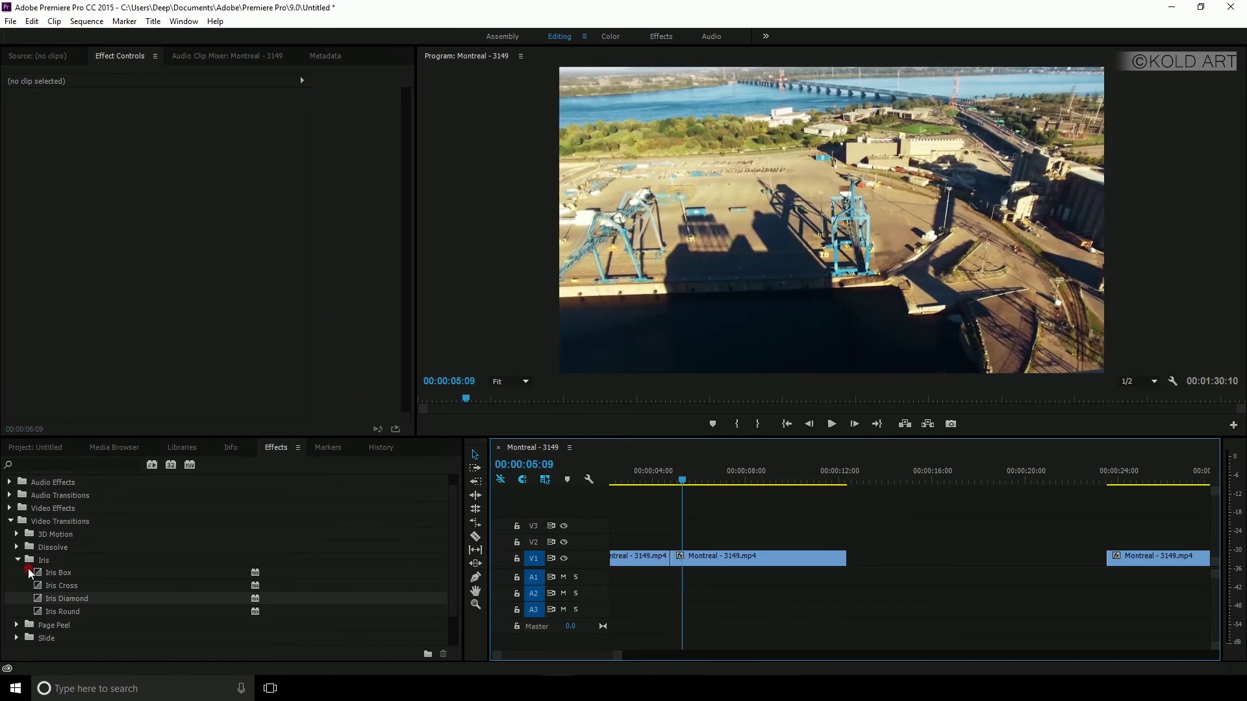
Apply Additive Dissolve to the first V1 cut and preview its washed-out blend.
{"action": "left_click", "coordinate": [18, 559]}
{"action": "double_click", "coordinate": [52, 560]}
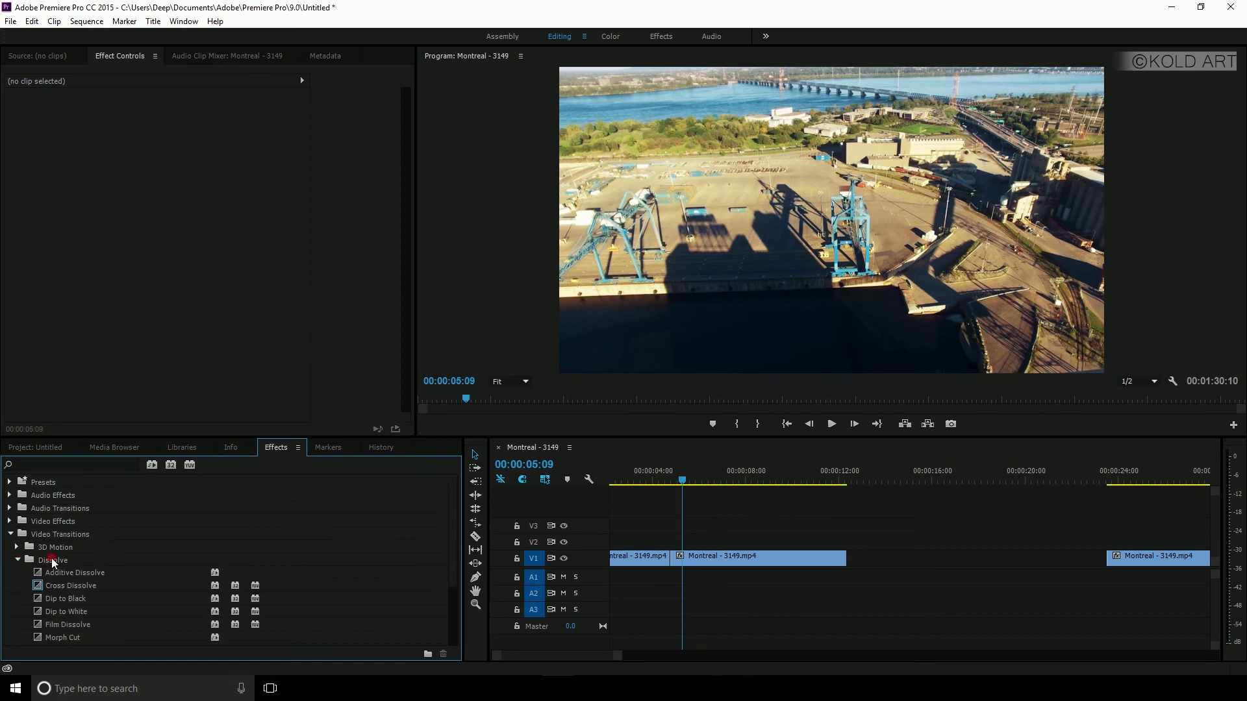
{"action": "mouse_move", "coordinate": [84, 571]}
{"action": "left_mouse_down"}
{"action": "mouse_move", "coordinate": [693, 561]}
{"action": "mouse_move", "coordinate": [674, 567]}
{"action": "left_mouse_up"}
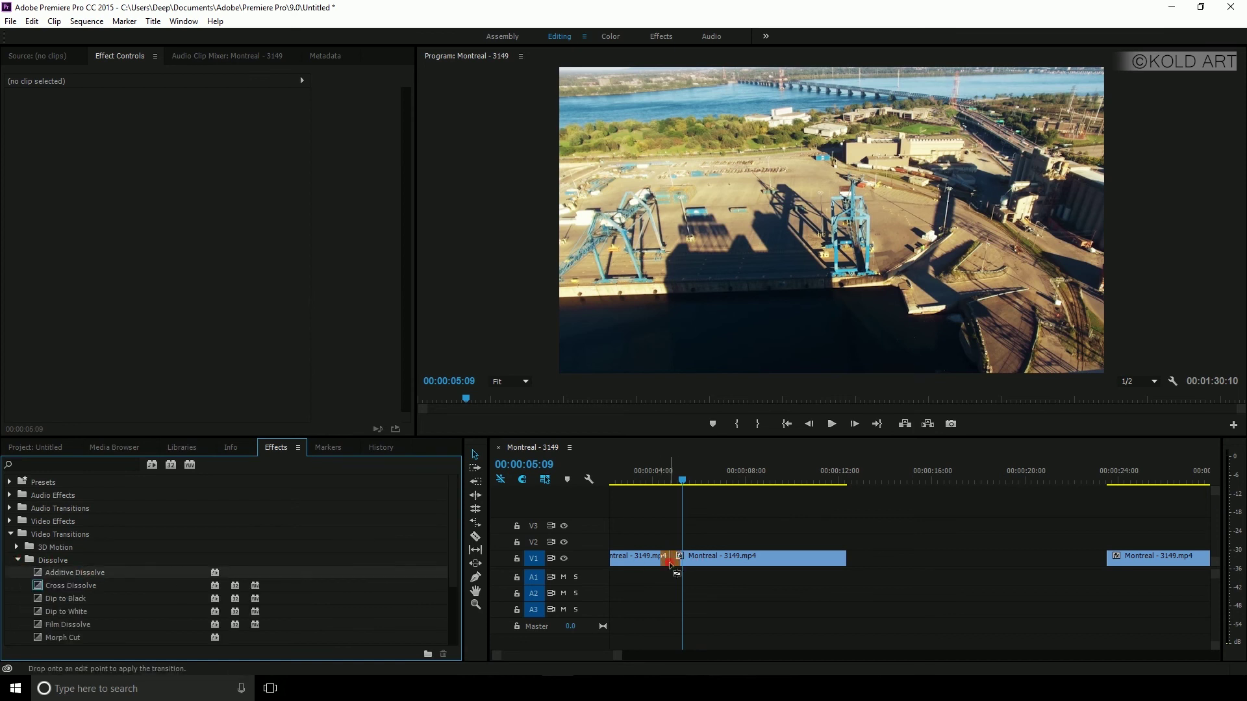
{"action": "left_click_drag", "start_coordinate": [678, 481], "coordinate": [673, 483]}
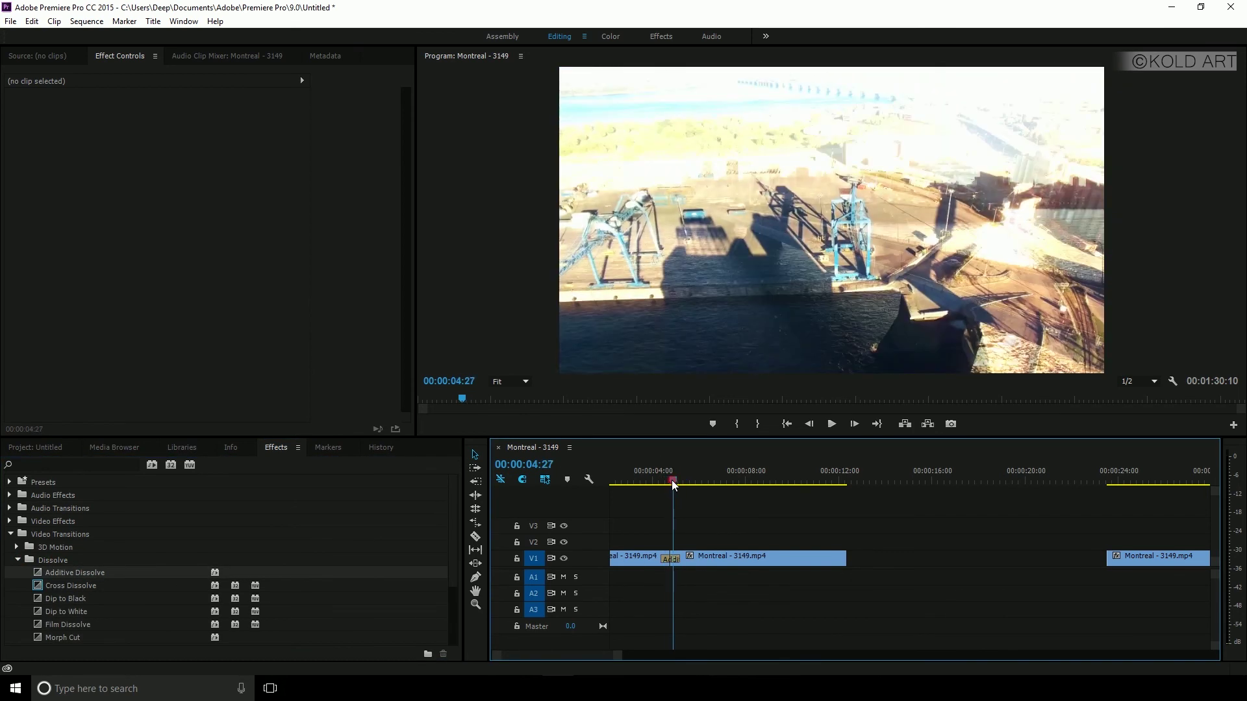
{"action": "key", "text": "minus"}
{"action": "key", "text": "minus"}
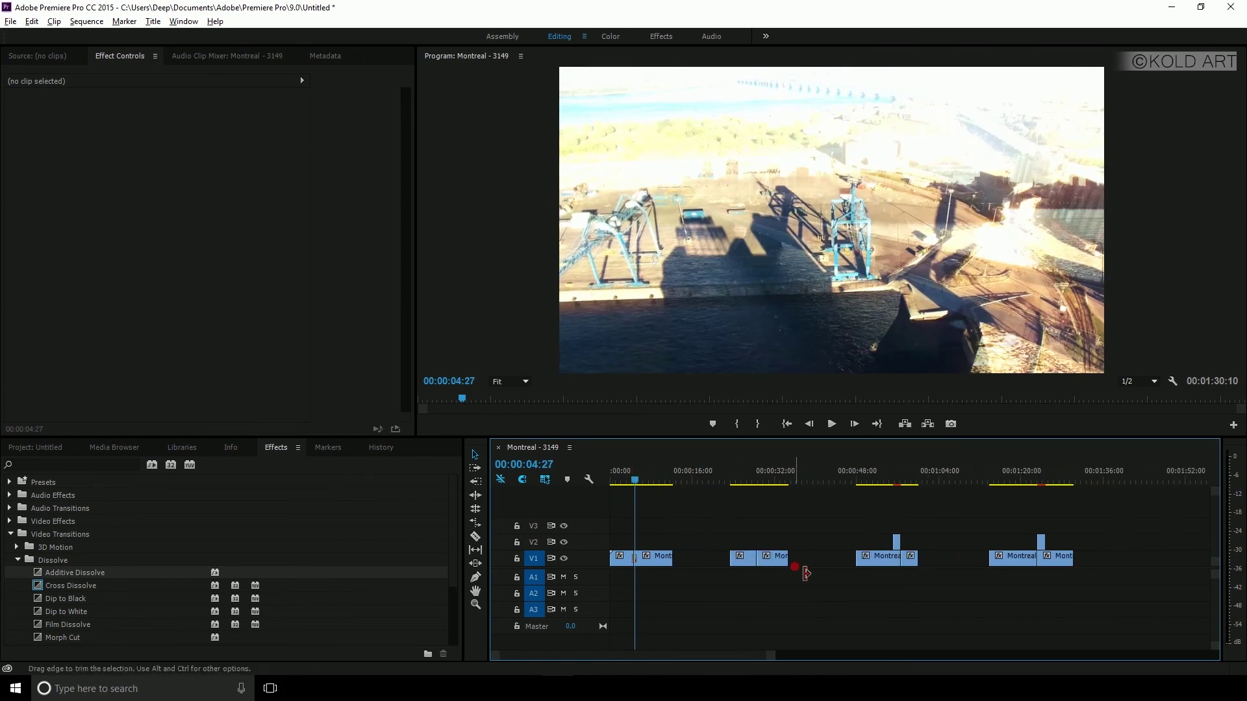
{"action": "key", "text": "equal"}
Add Cross Zoom to the pool-clip cut near 00:00:28 and play it back.
{"action": "left_click_drag", "start_coordinate": [696, 482], "coordinate": [703, 481]}
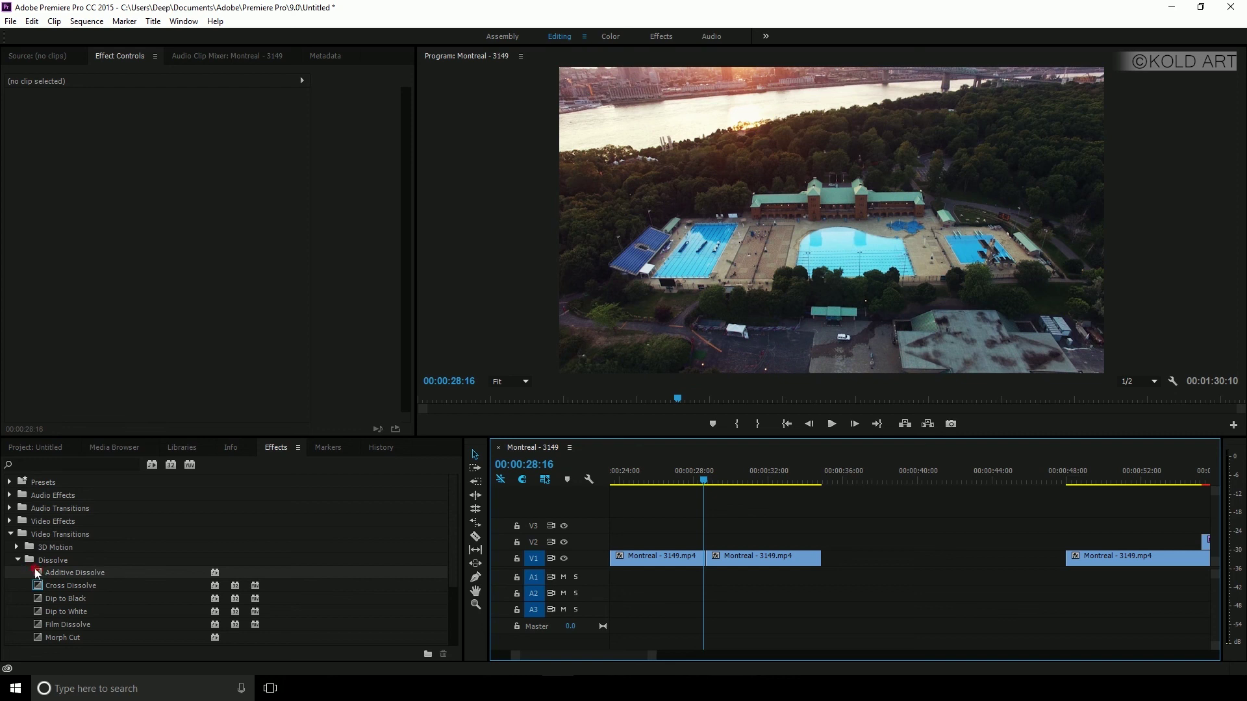
{"action": "left_click", "coordinate": [16, 561]}
{"action": "left_click", "coordinate": [17, 636]}
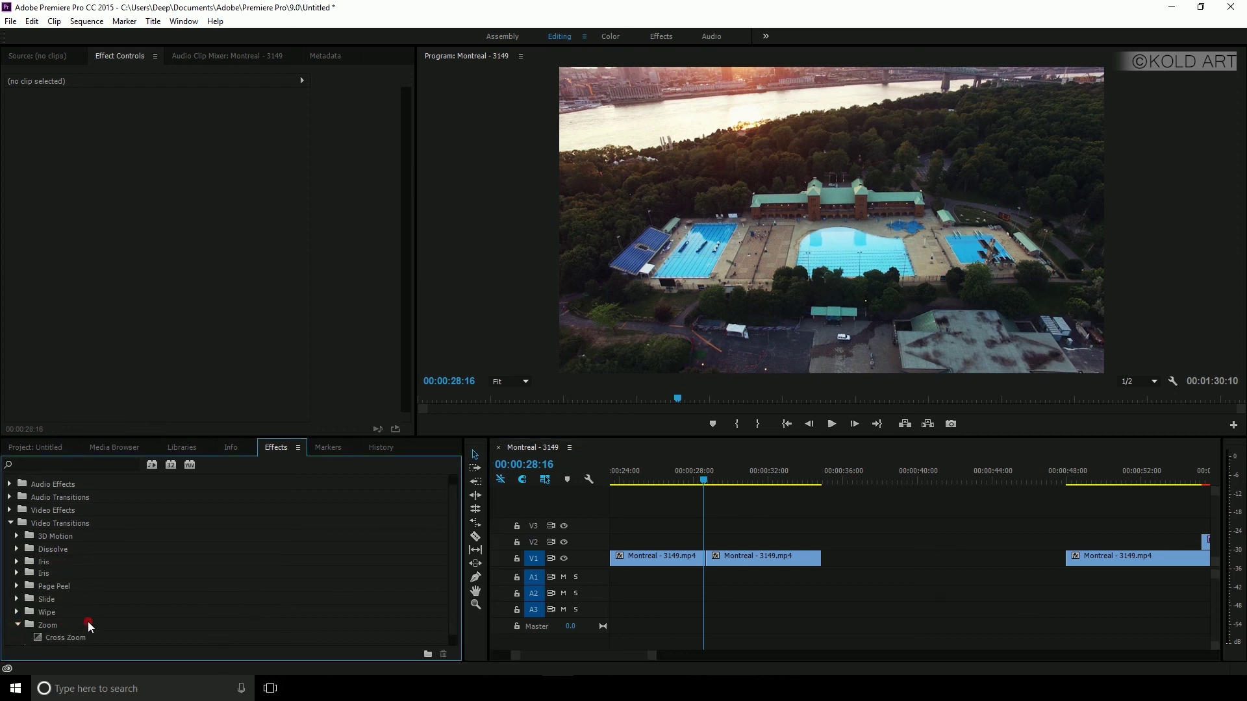
{"action": "left_click_drag", "start_coordinate": [71, 626], "coordinate": [713, 564]}
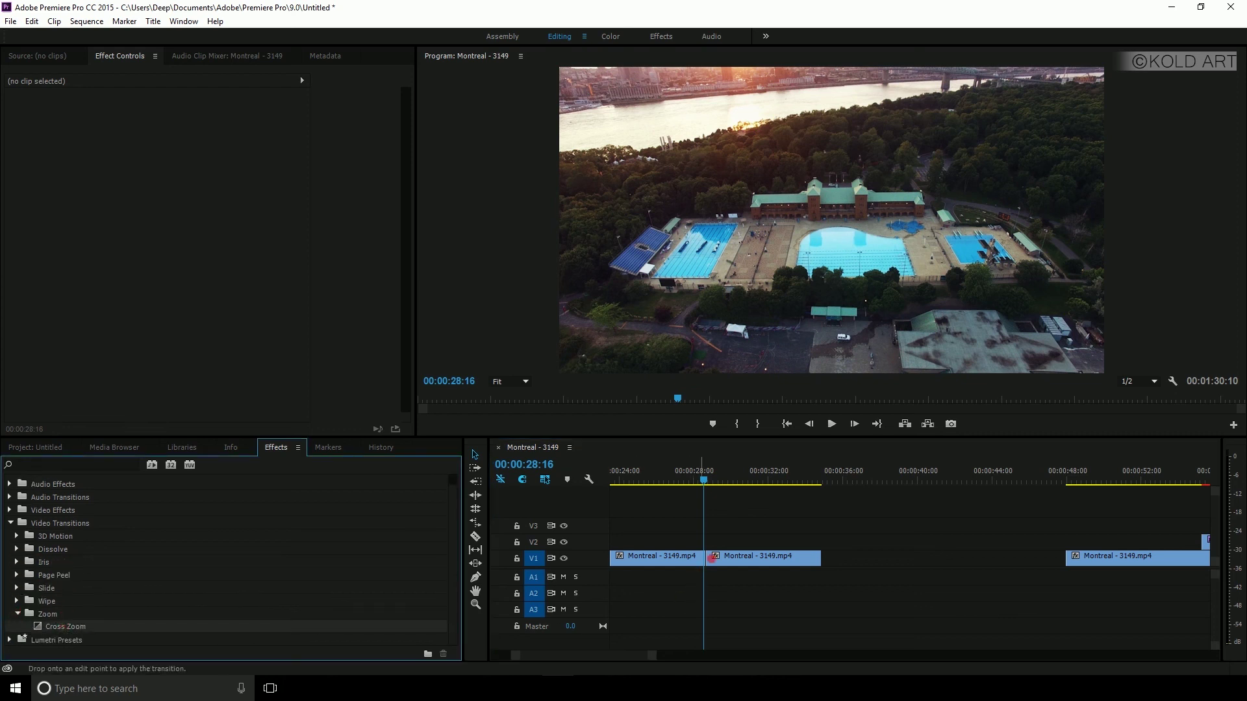
{"action": "mouse_move", "coordinate": [702, 477]}
{"action": "left_mouse_down"}
{"action": "mouse_move", "coordinate": [719, 478]}
{"action": "mouse_move", "coordinate": [701, 483]}
{"action": "left_mouse_up"}
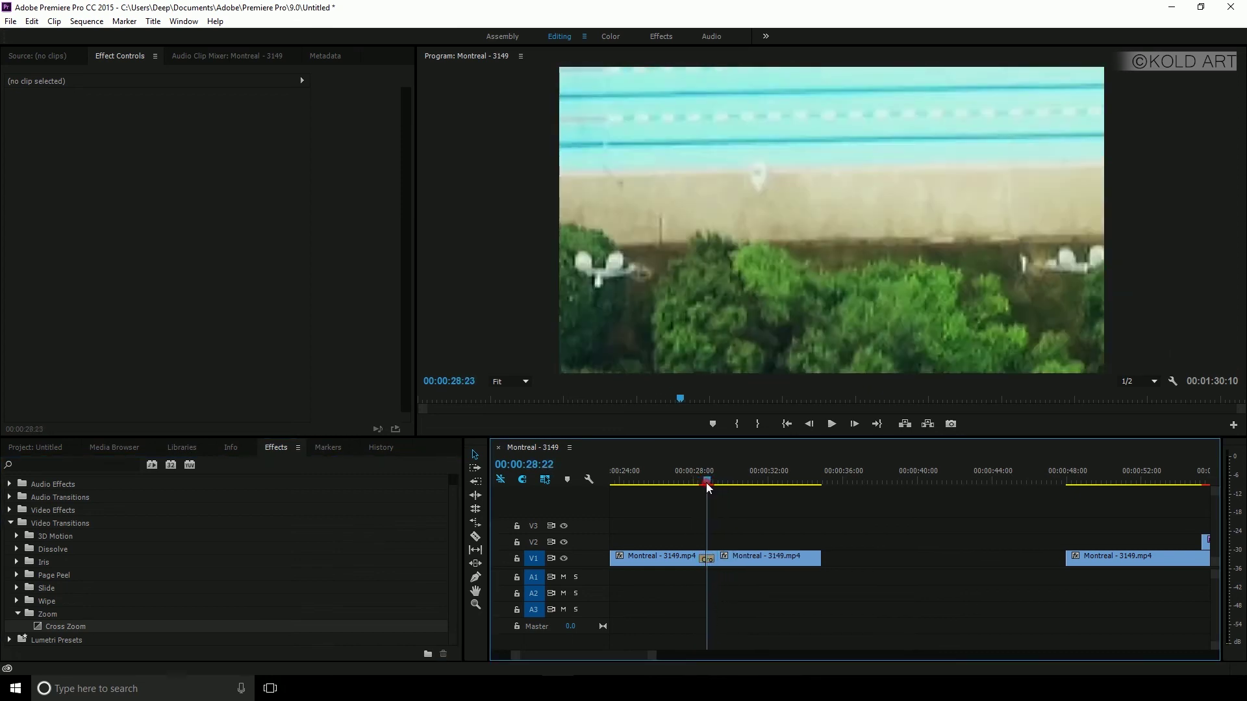
{"action": "key", "text": "space"}
{"action": "left_click", "coordinate": [756, 511]}
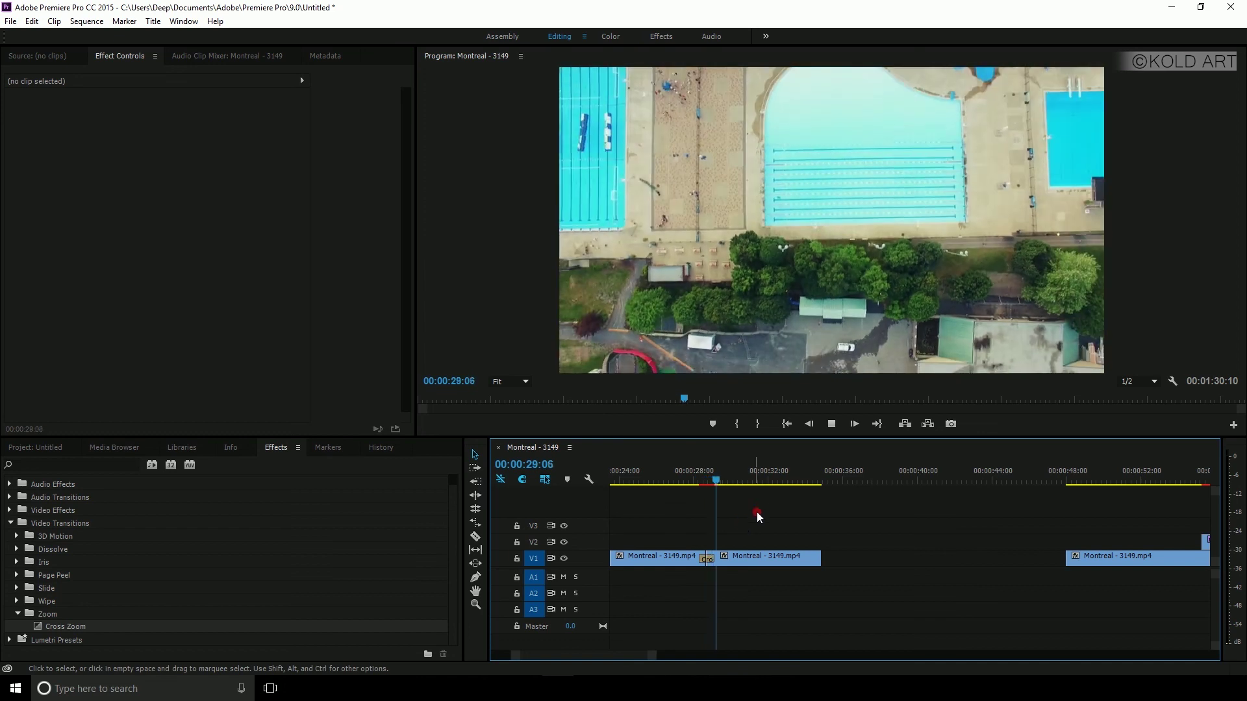
{"action": "key", "text": "minus"}
{"action": "key", "text": "minus"}
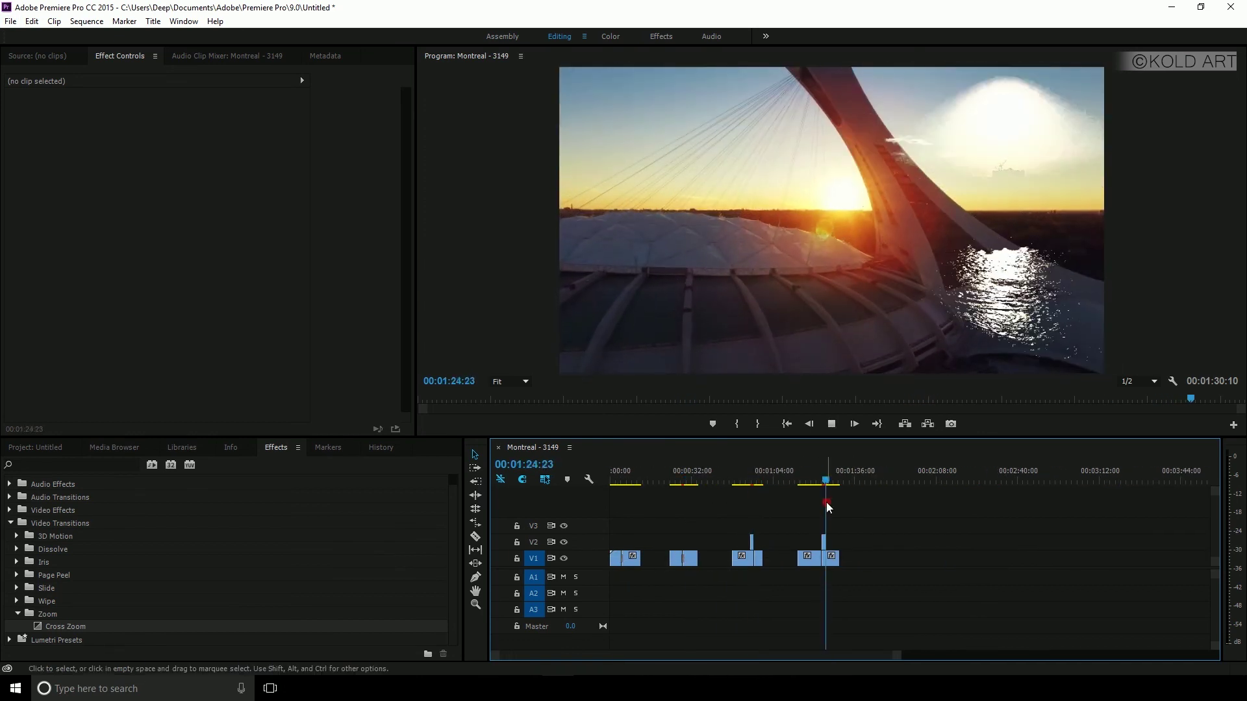
{"action": "key", "text": "space"}
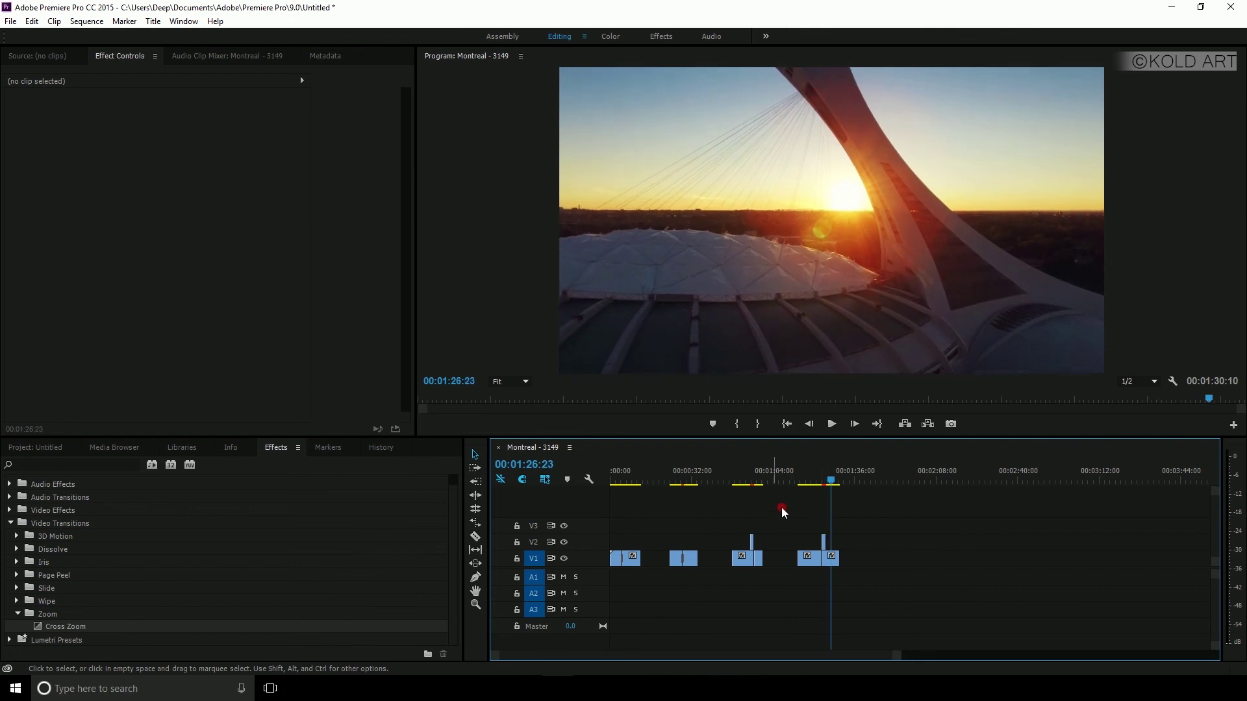
{"action": "key", "text": "space"}
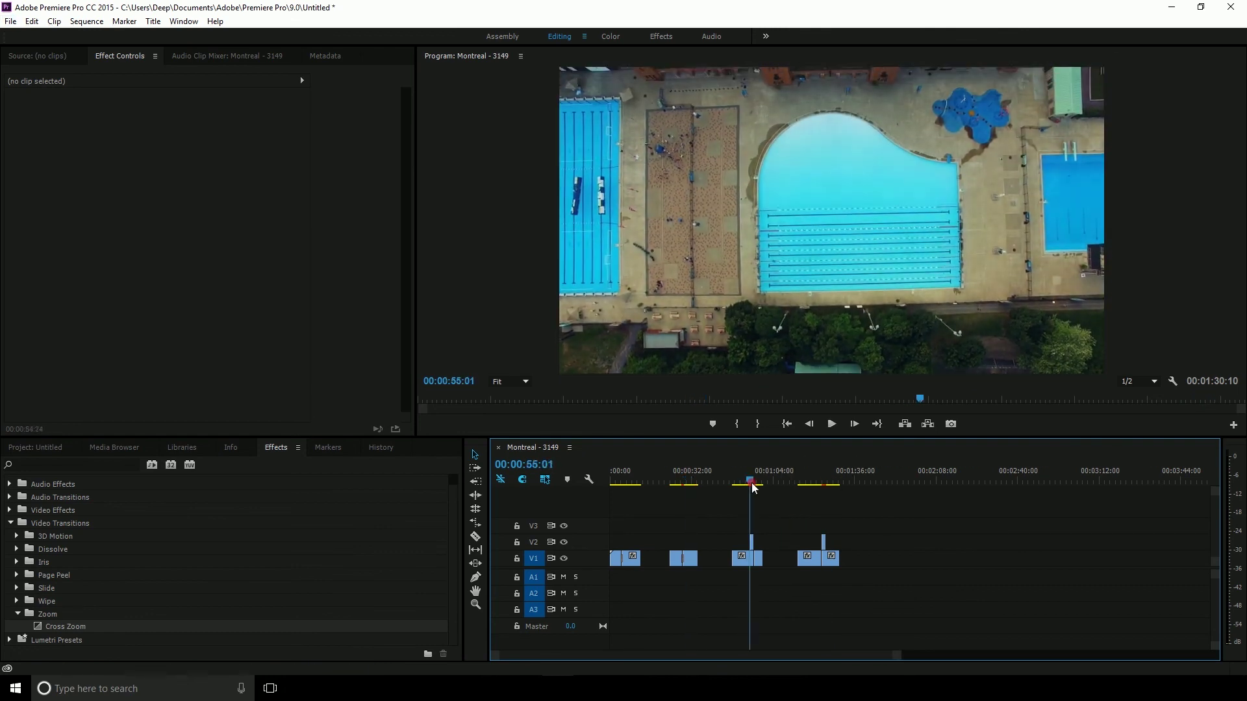
{"action": "left_click_drag", "start_coordinate": [740, 481], "coordinate": [821, 481]}
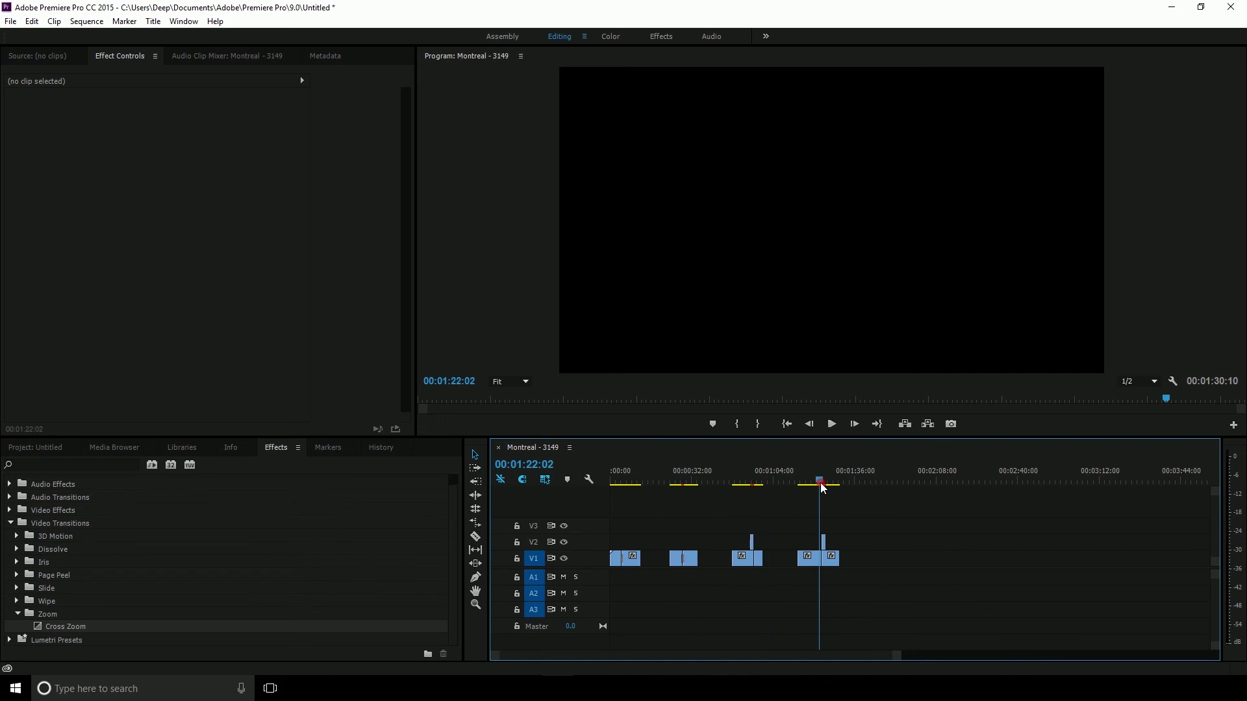